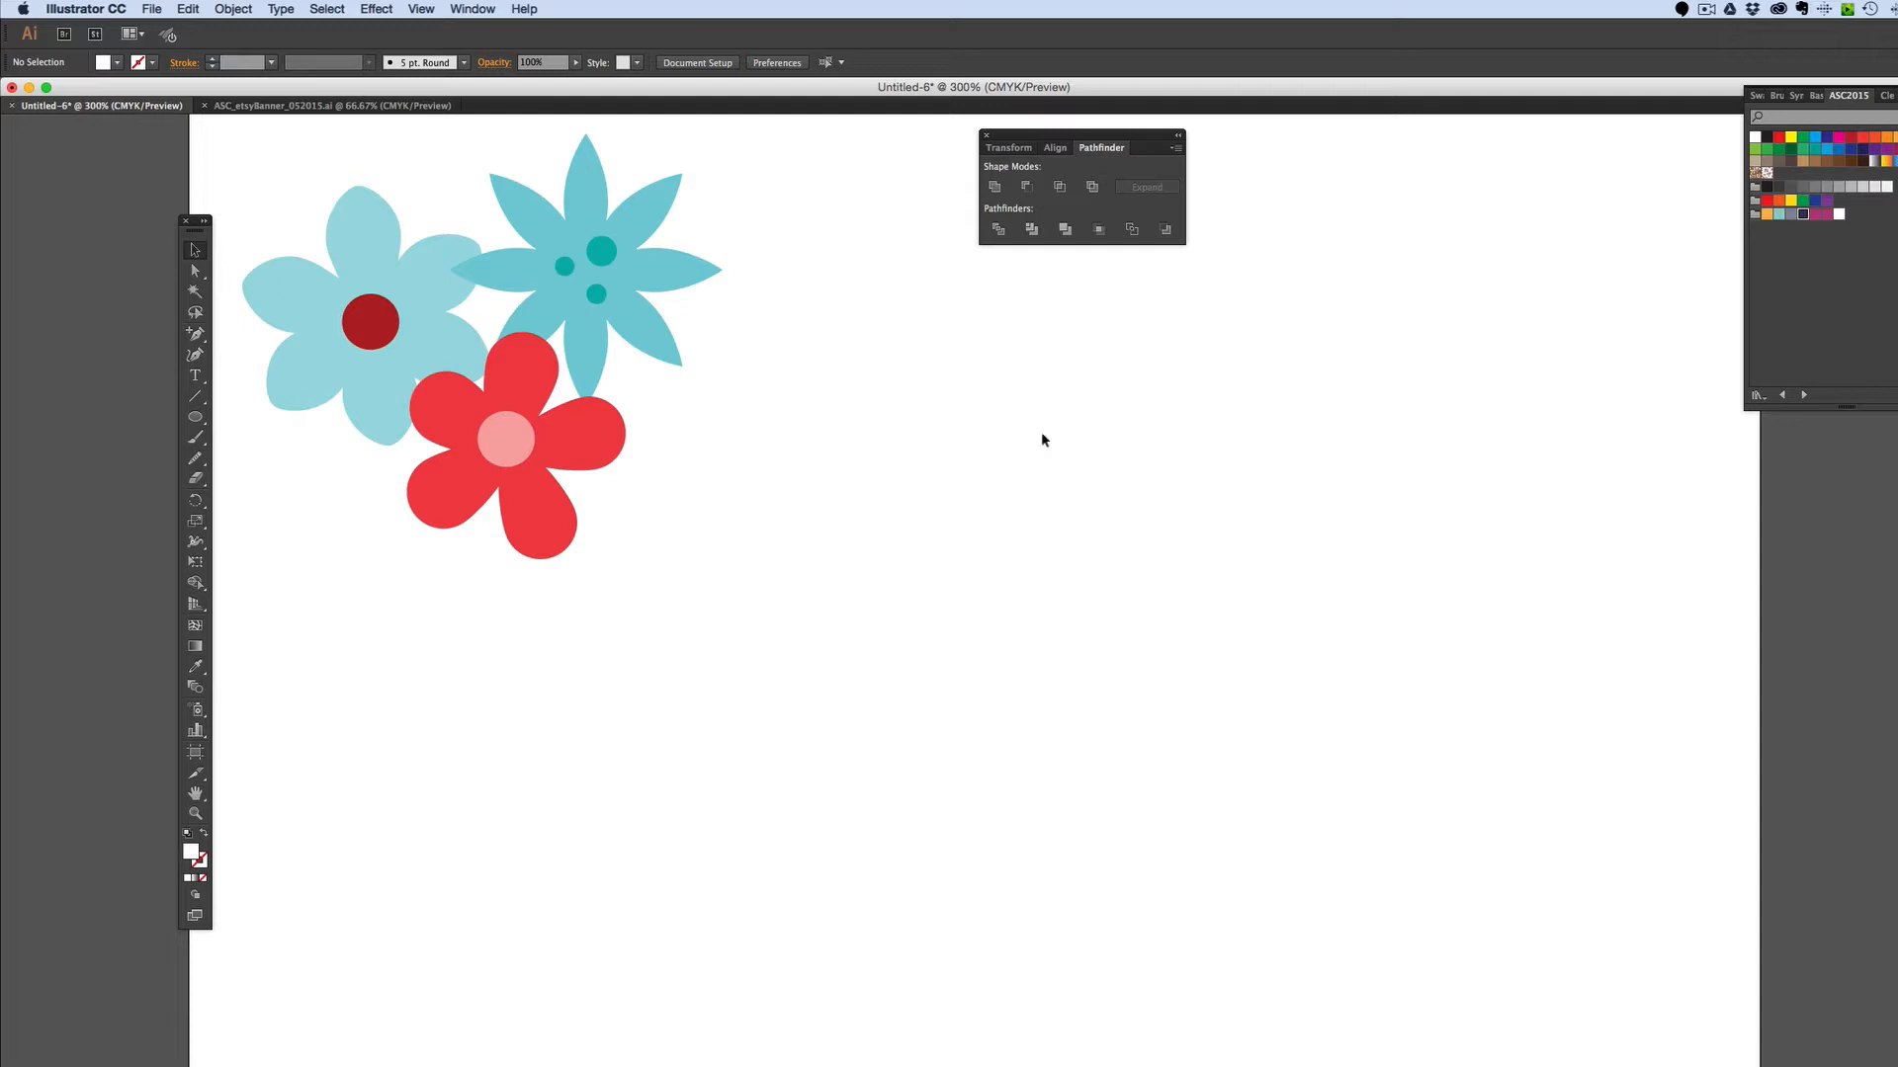
# - Draw a light blue upright ellipse about 0.55 in wide and 0.89 in high beside the flowers, using the pale flower's fill colour
pyautogui.click(372, 233)
pyautogui.click(265, 322)
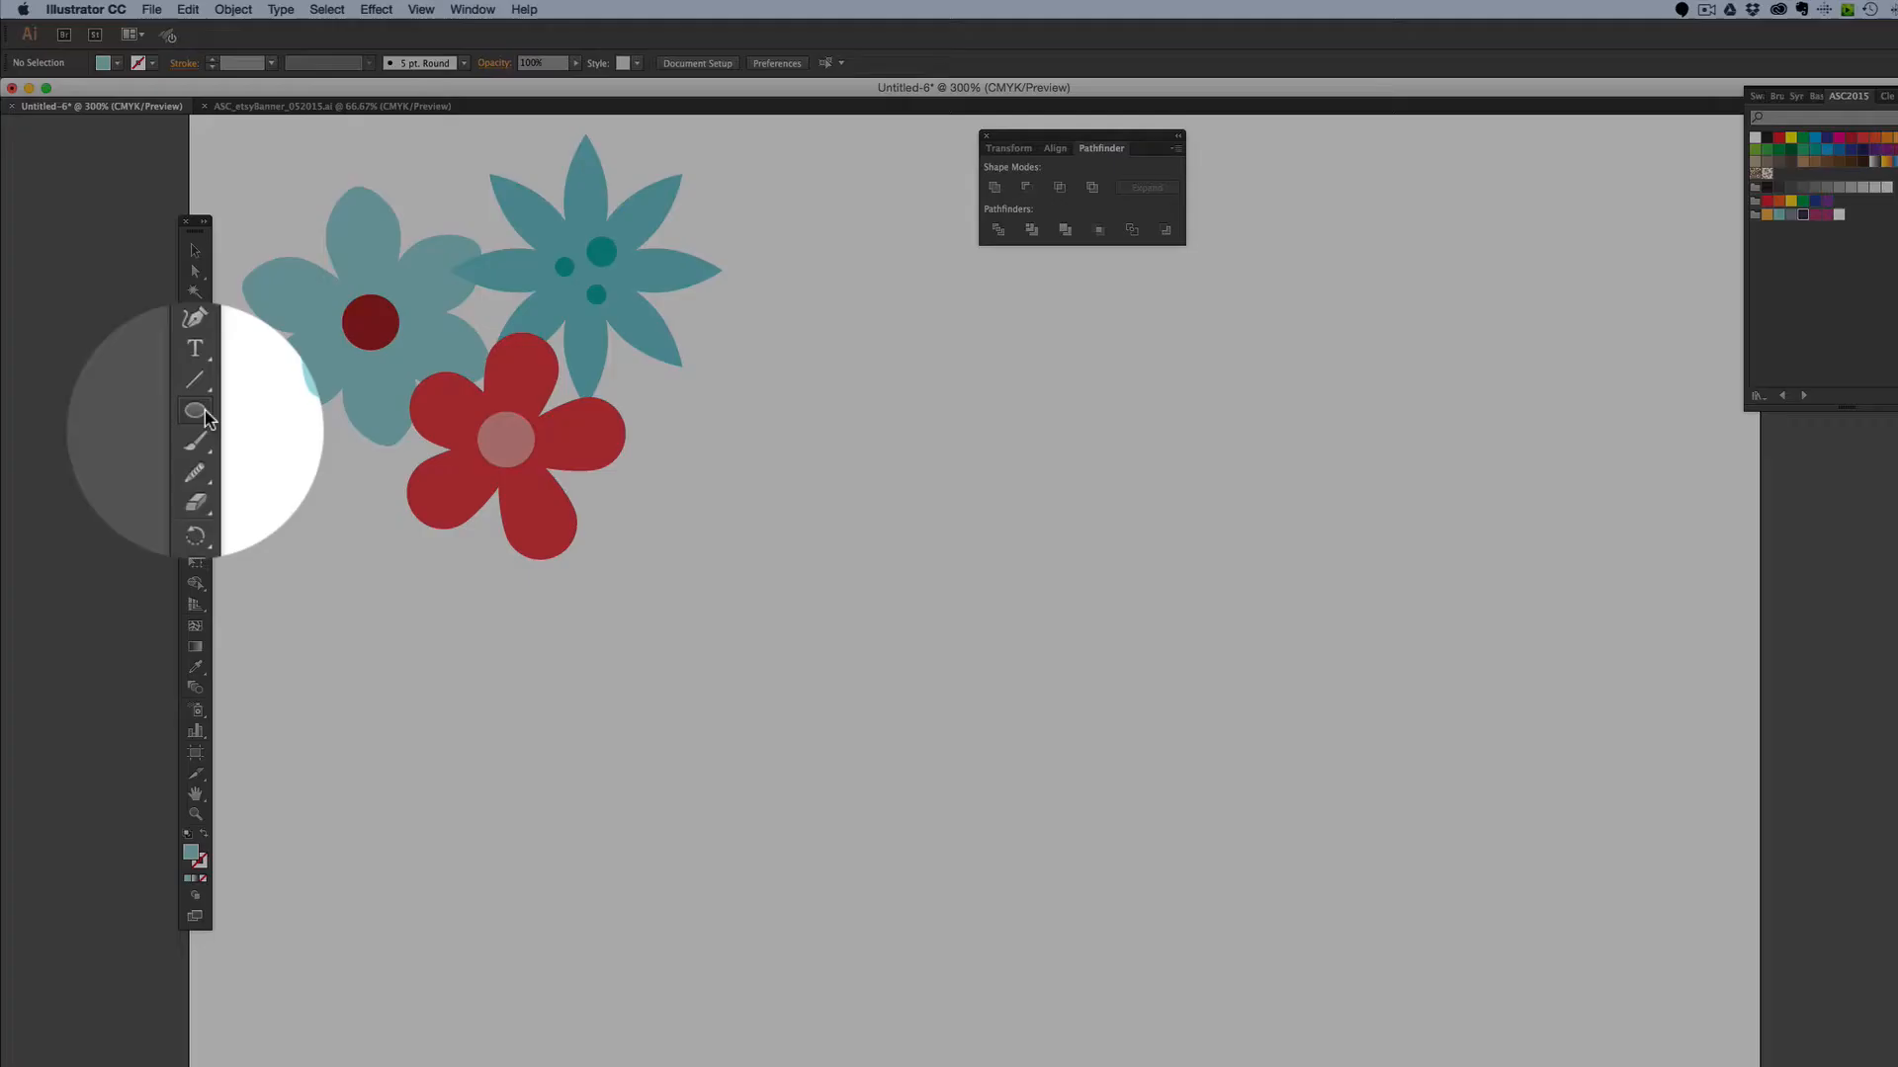
pyautogui.click(197, 417)
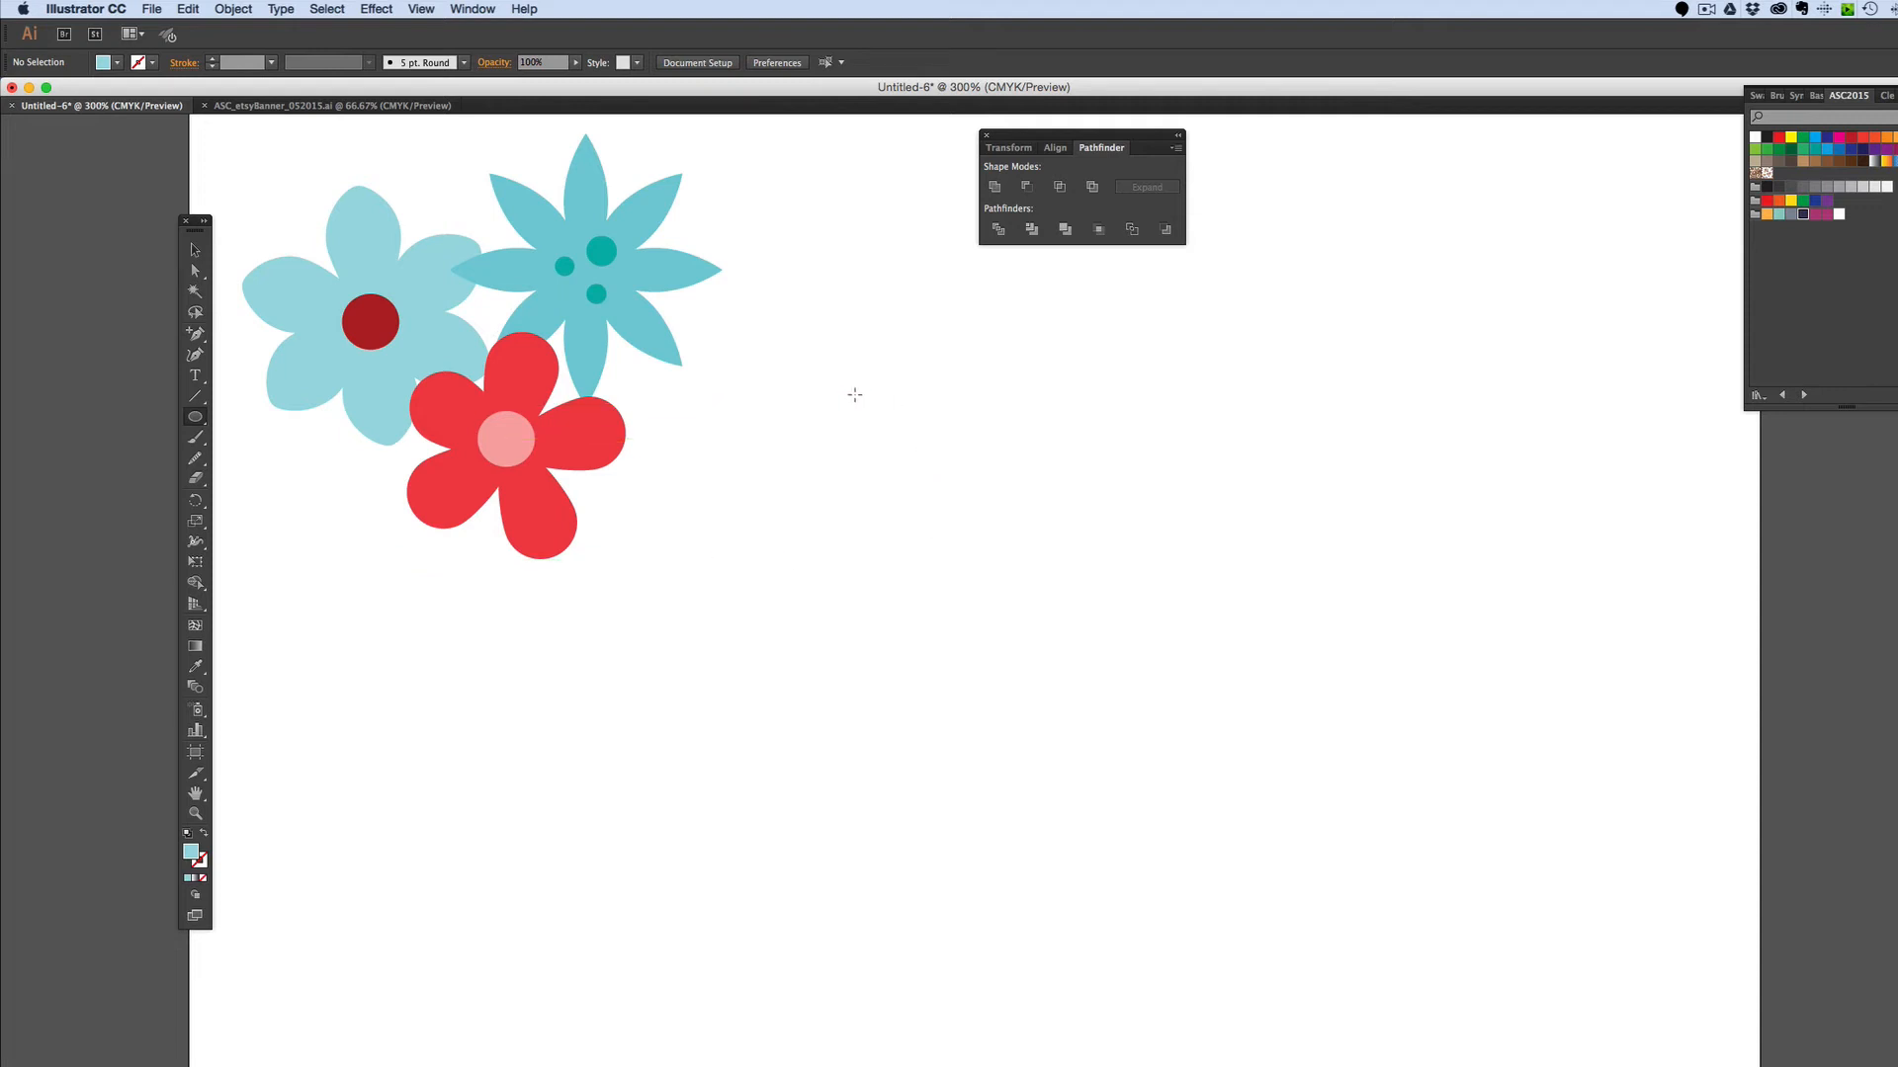
pyautogui.moveTo(856, 394); pyautogui.dragTo(957, 560)
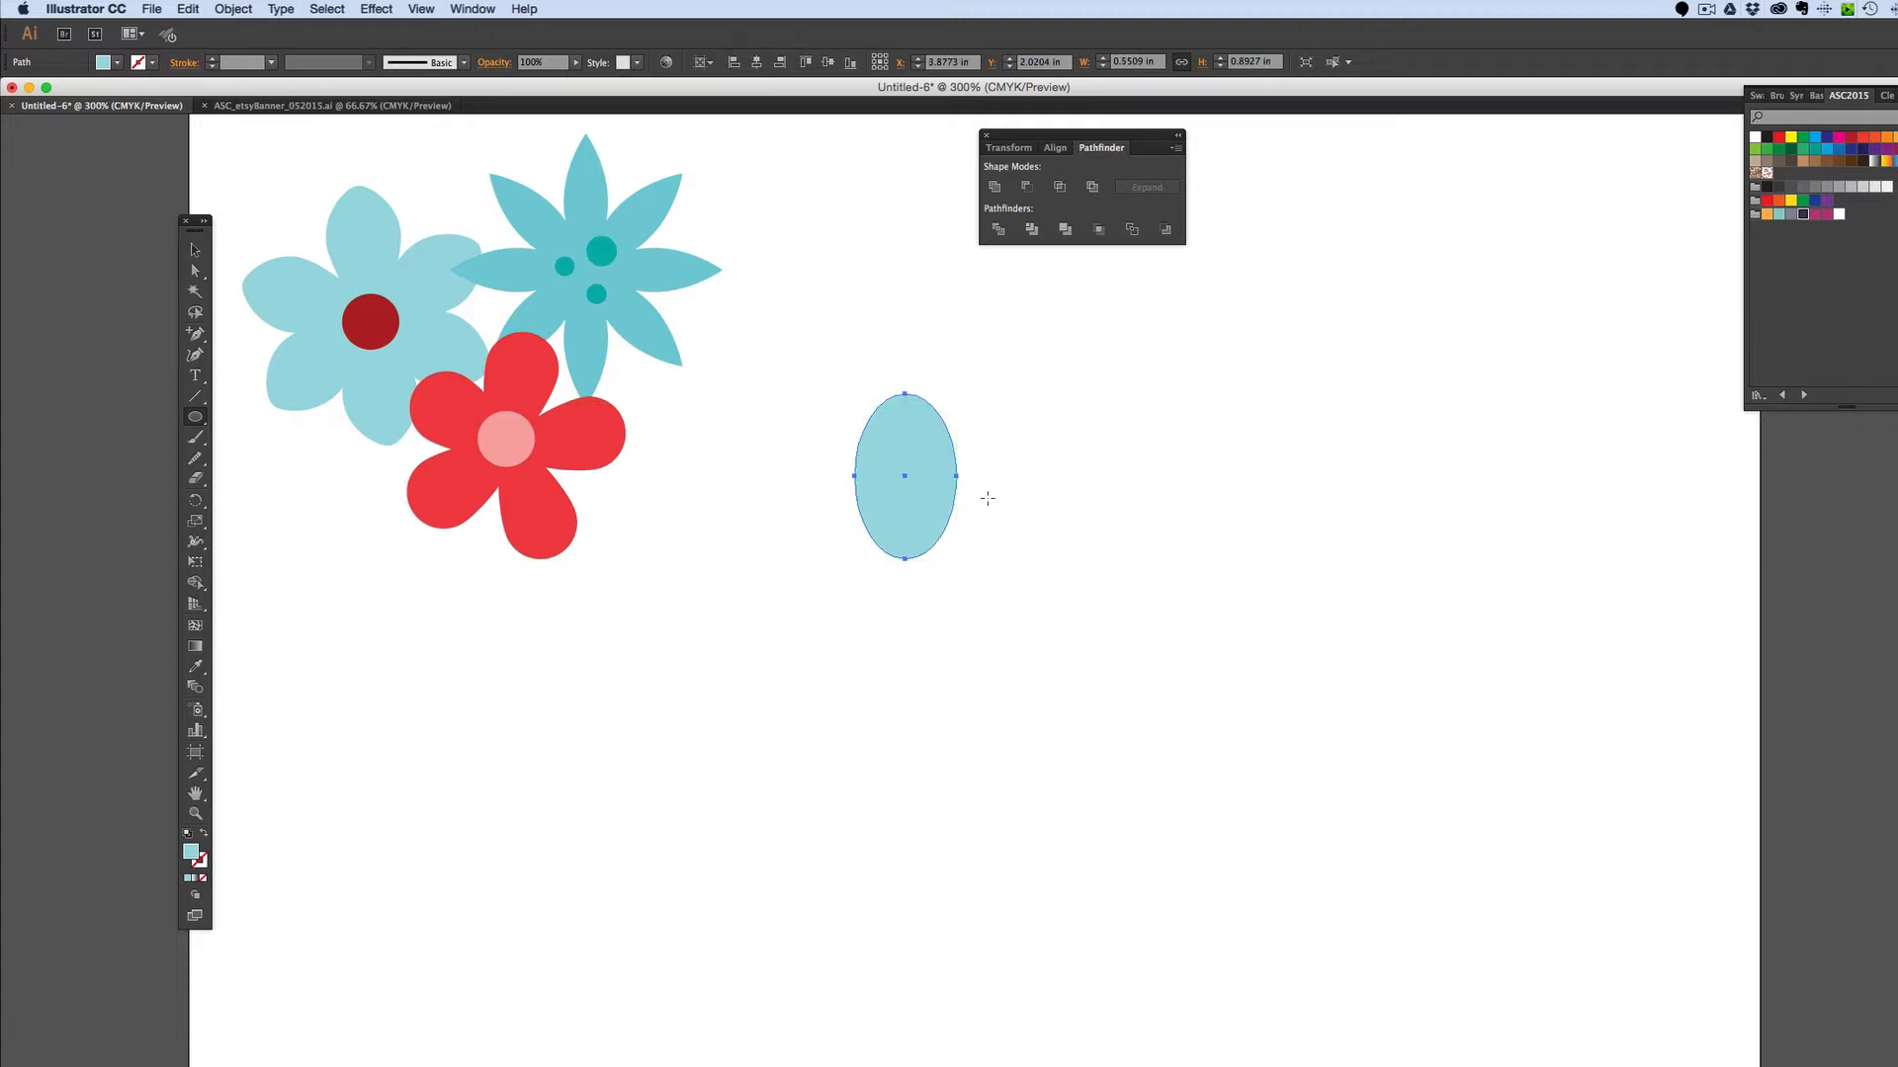
# - Pull the ellipse's right and left anchor points slightly outward to widen the shape
pyautogui.press('a')
pyautogui.click(856, 480)
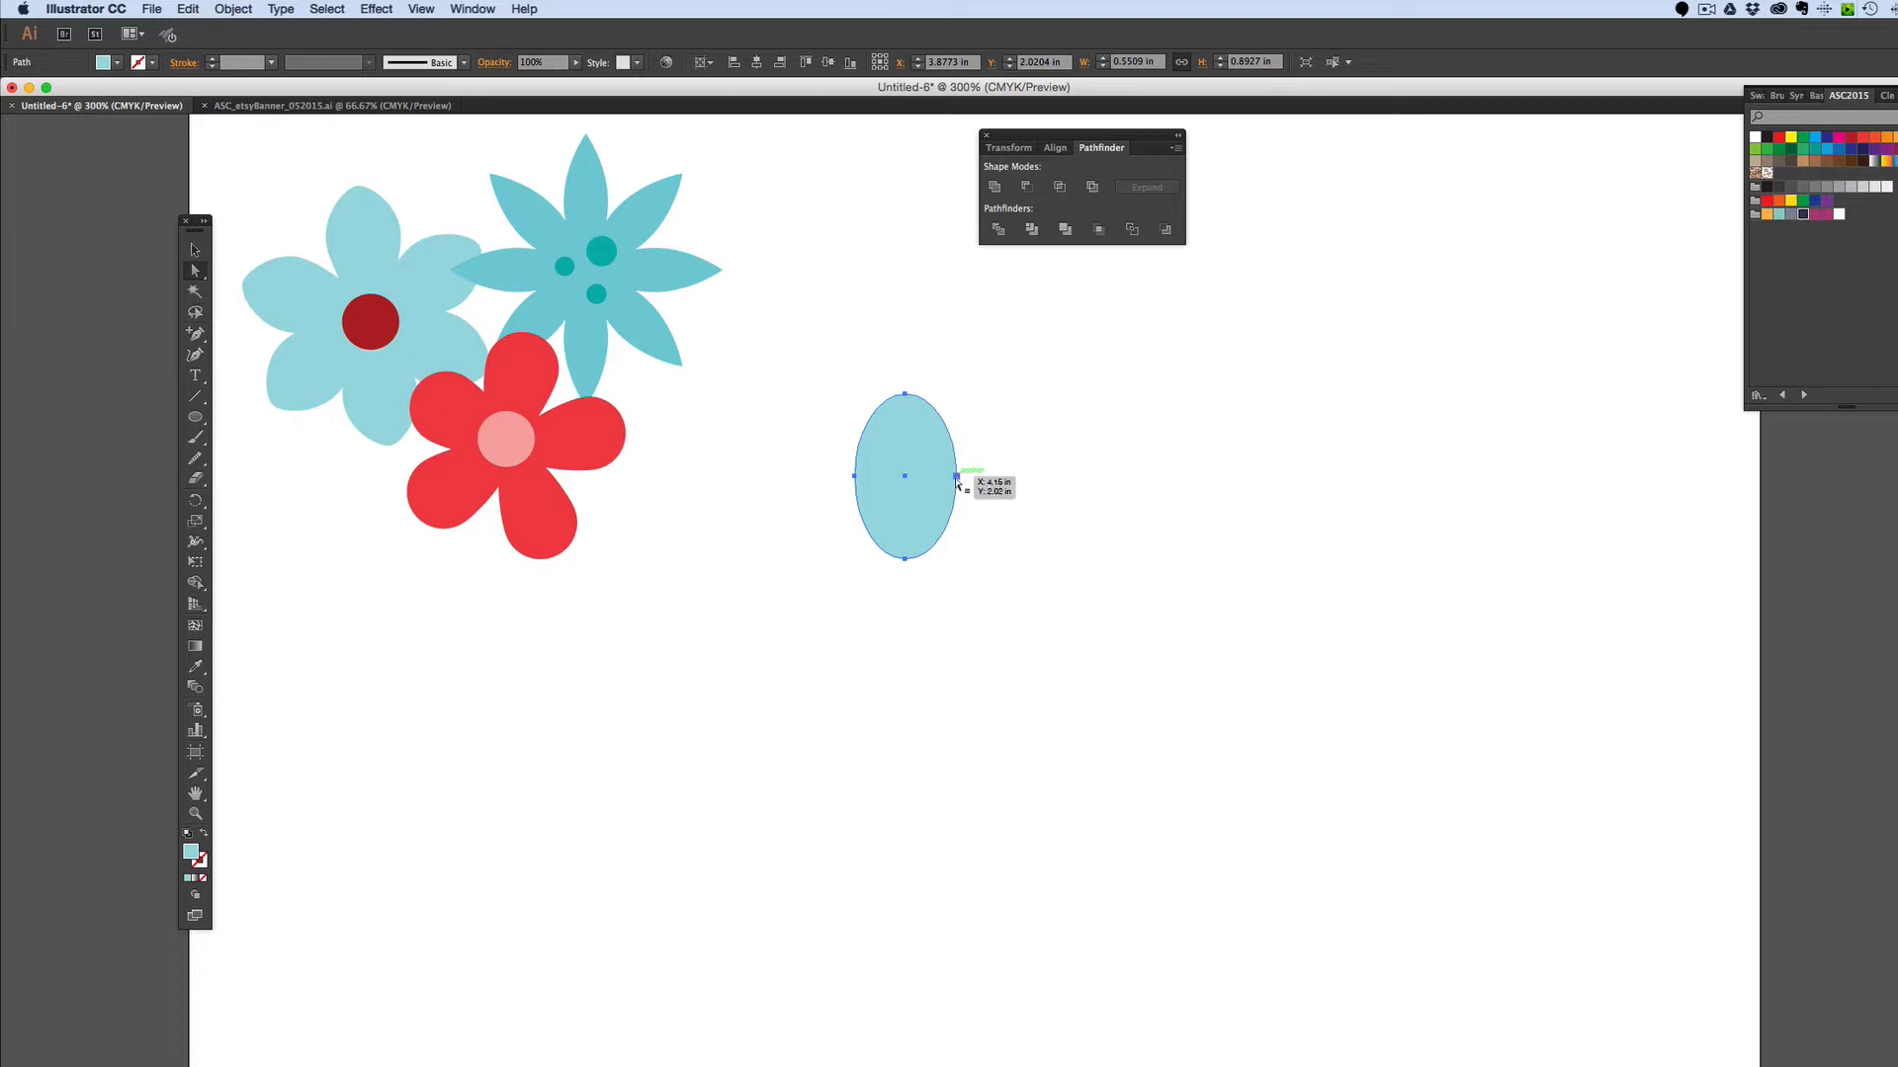
pyautogui.click(956, 476)
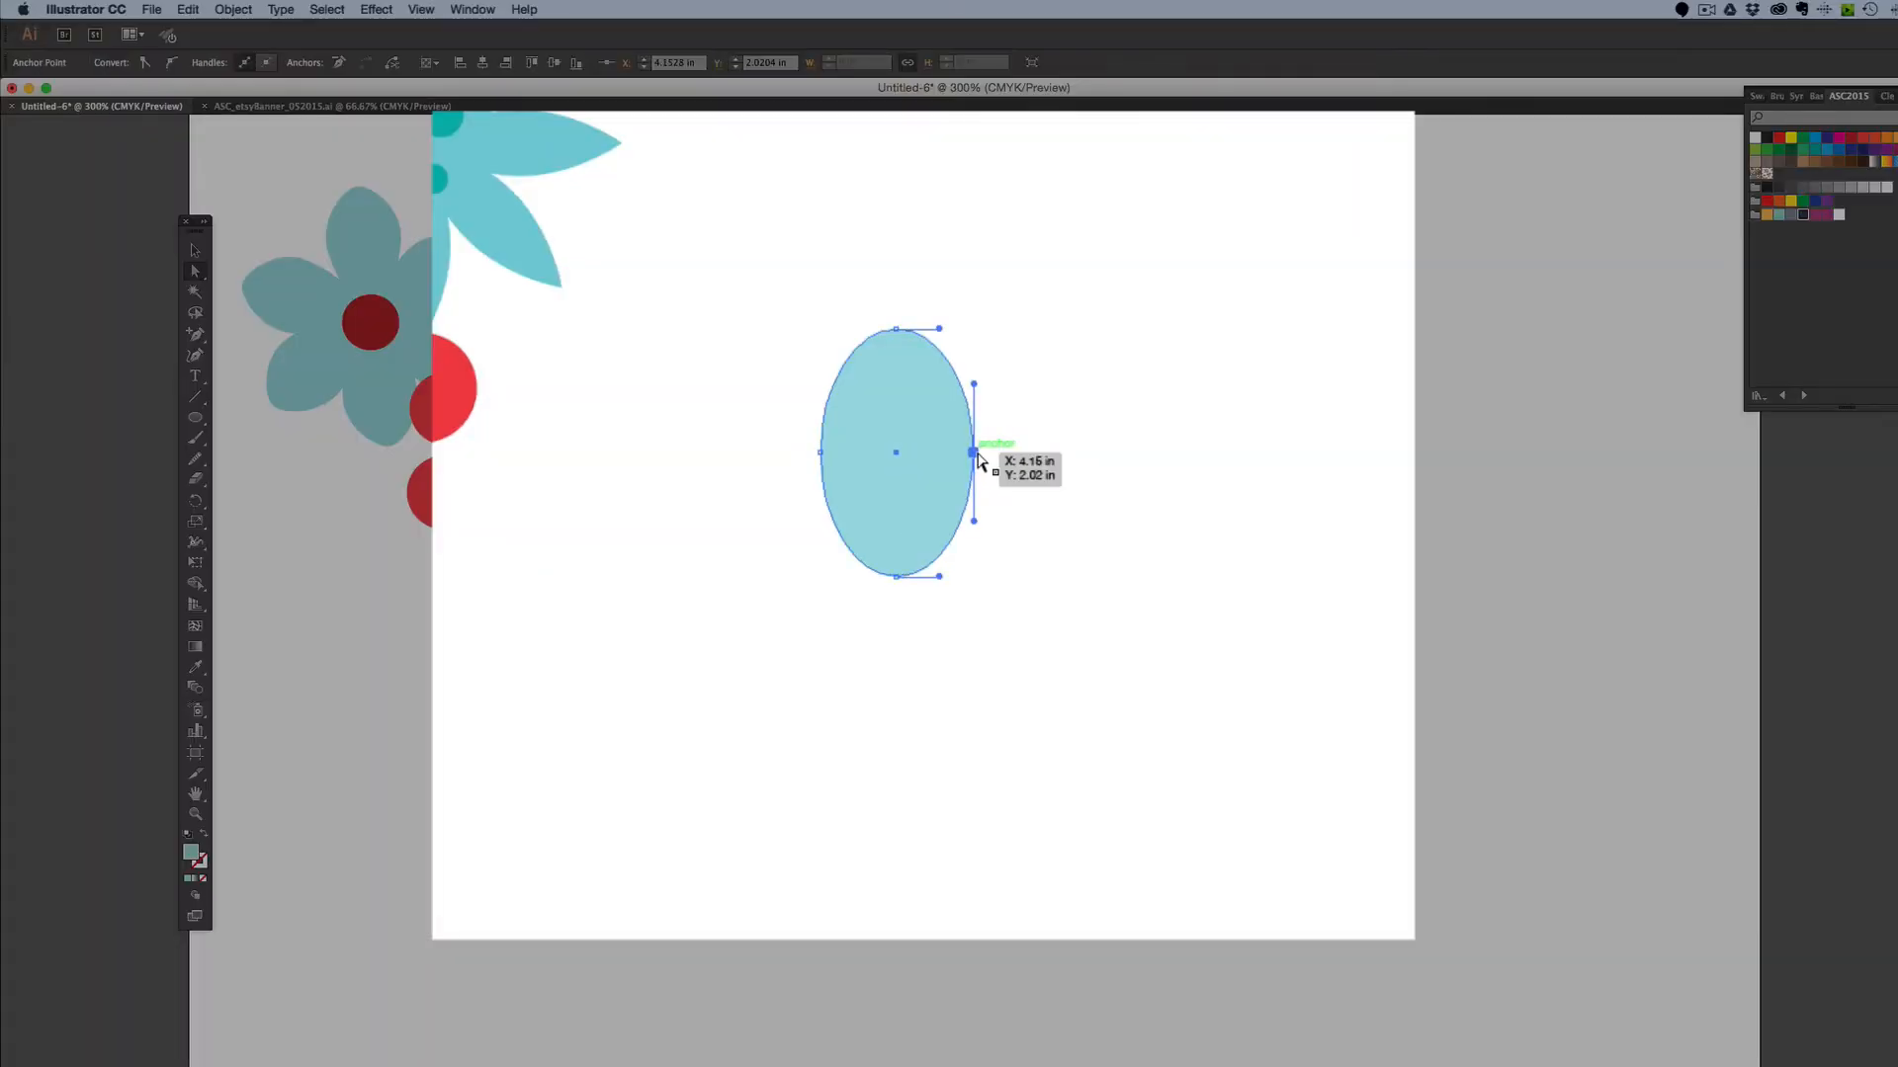
pyautogui.moveTo(975, 453); pyautogui.dragTo(981, 446)
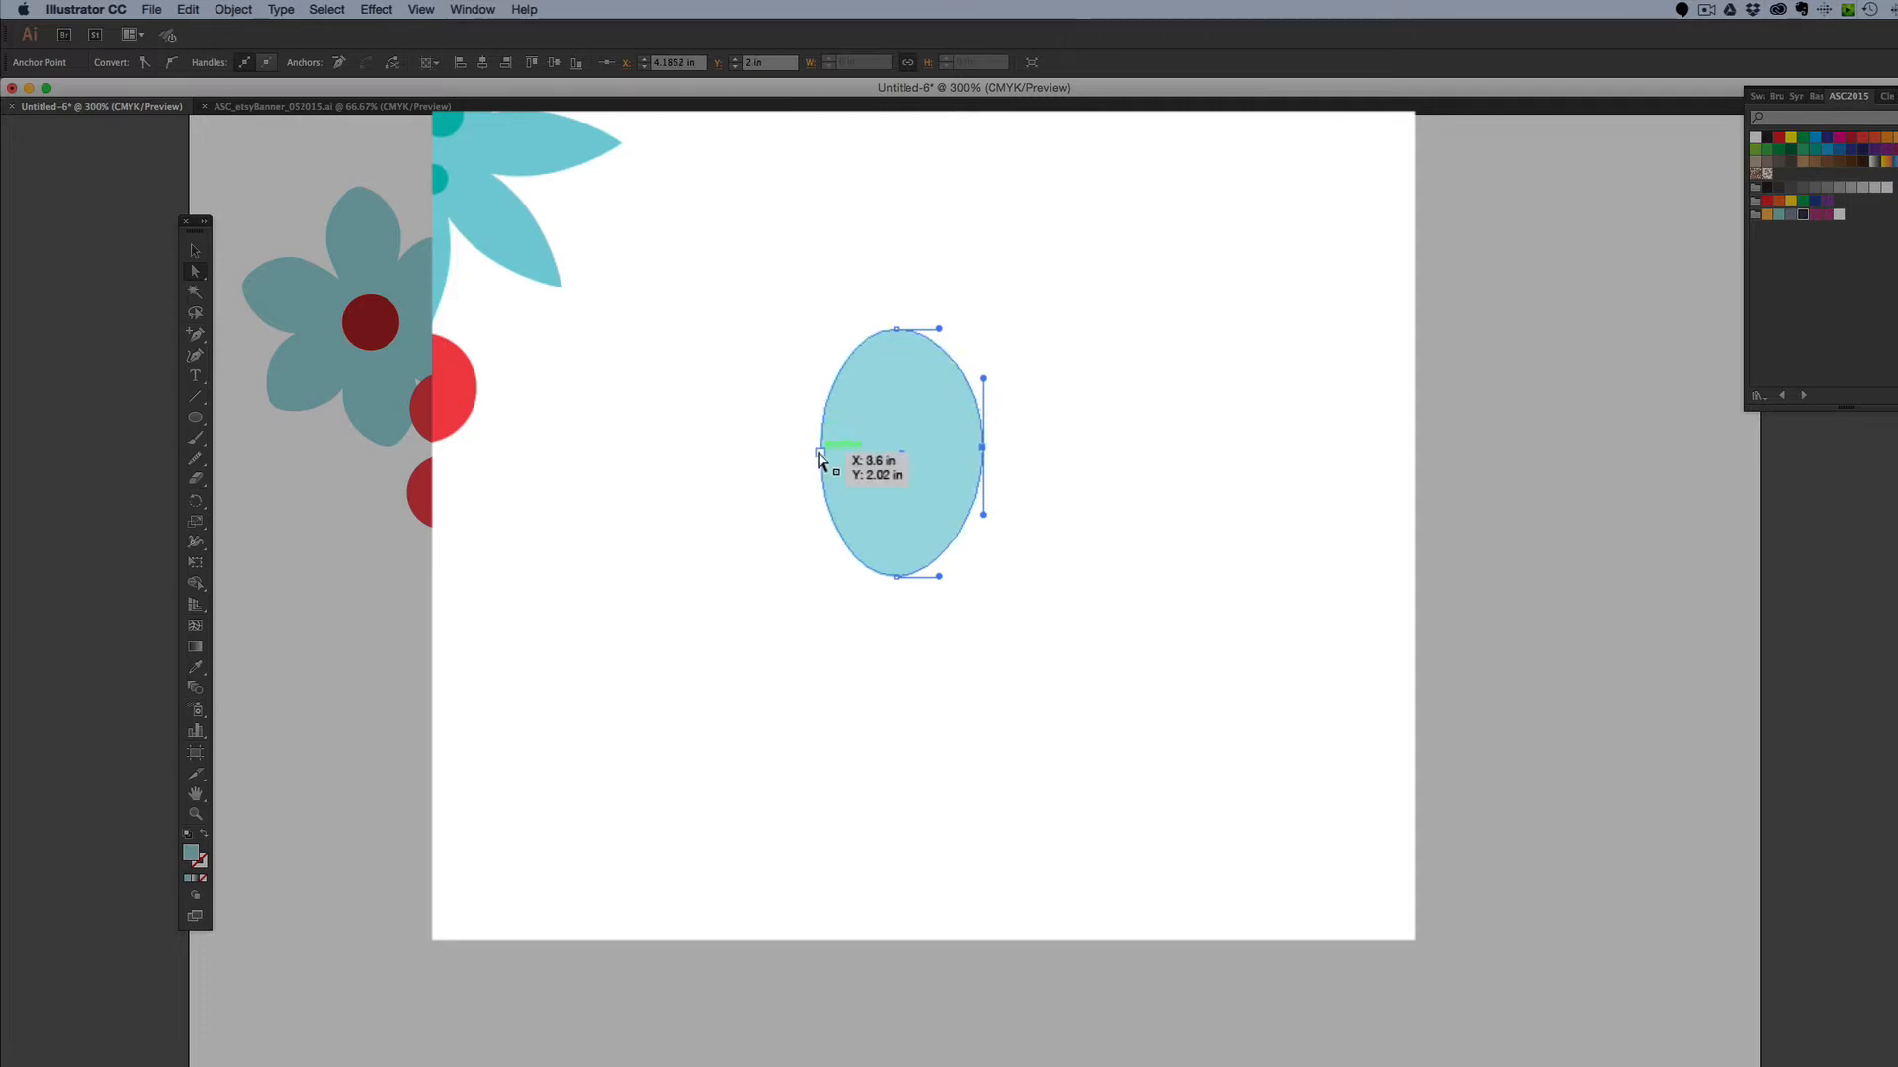
pyautogui.moveTo(819, 456); pyautogui.dragTo(811, 451)
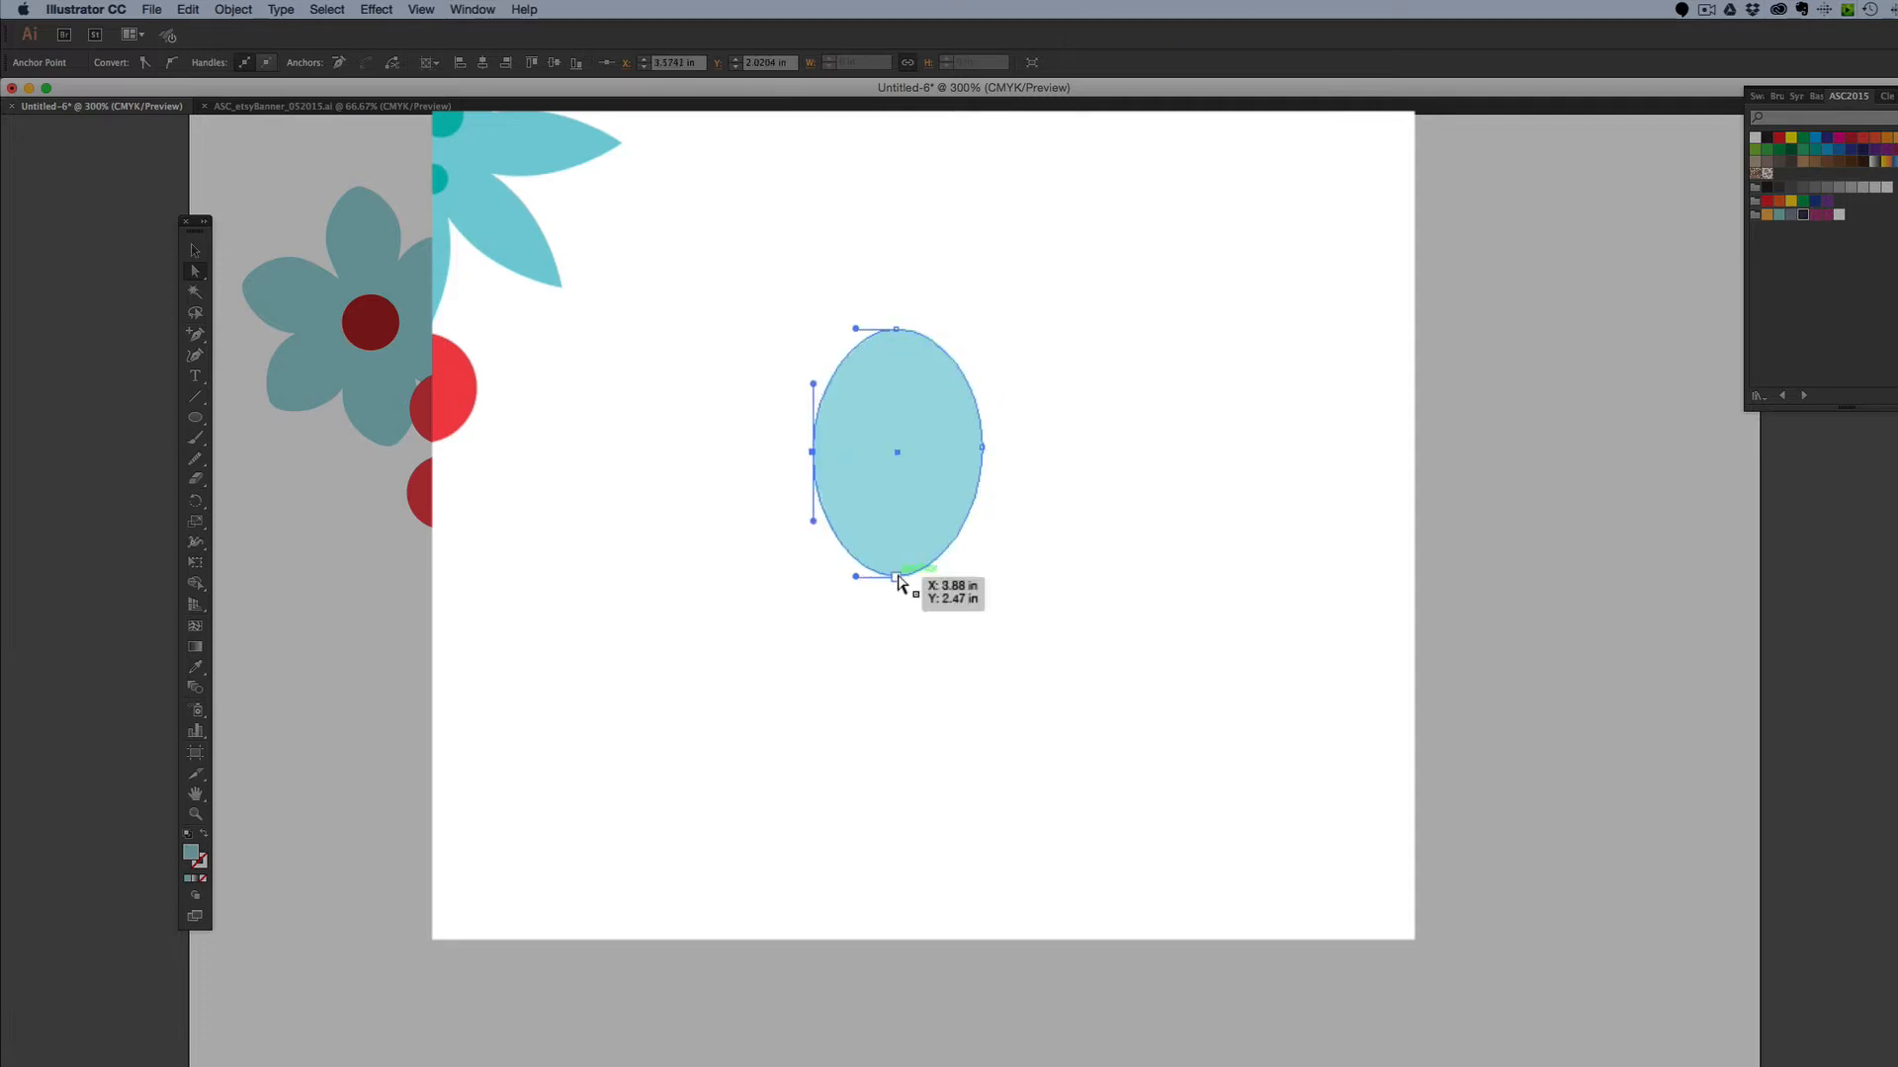
# - Taper the ellipse into a petal by lowering its bottom anchor point and shortening the handles of the bottom and top anchors
pyautogui.click(896, 578)
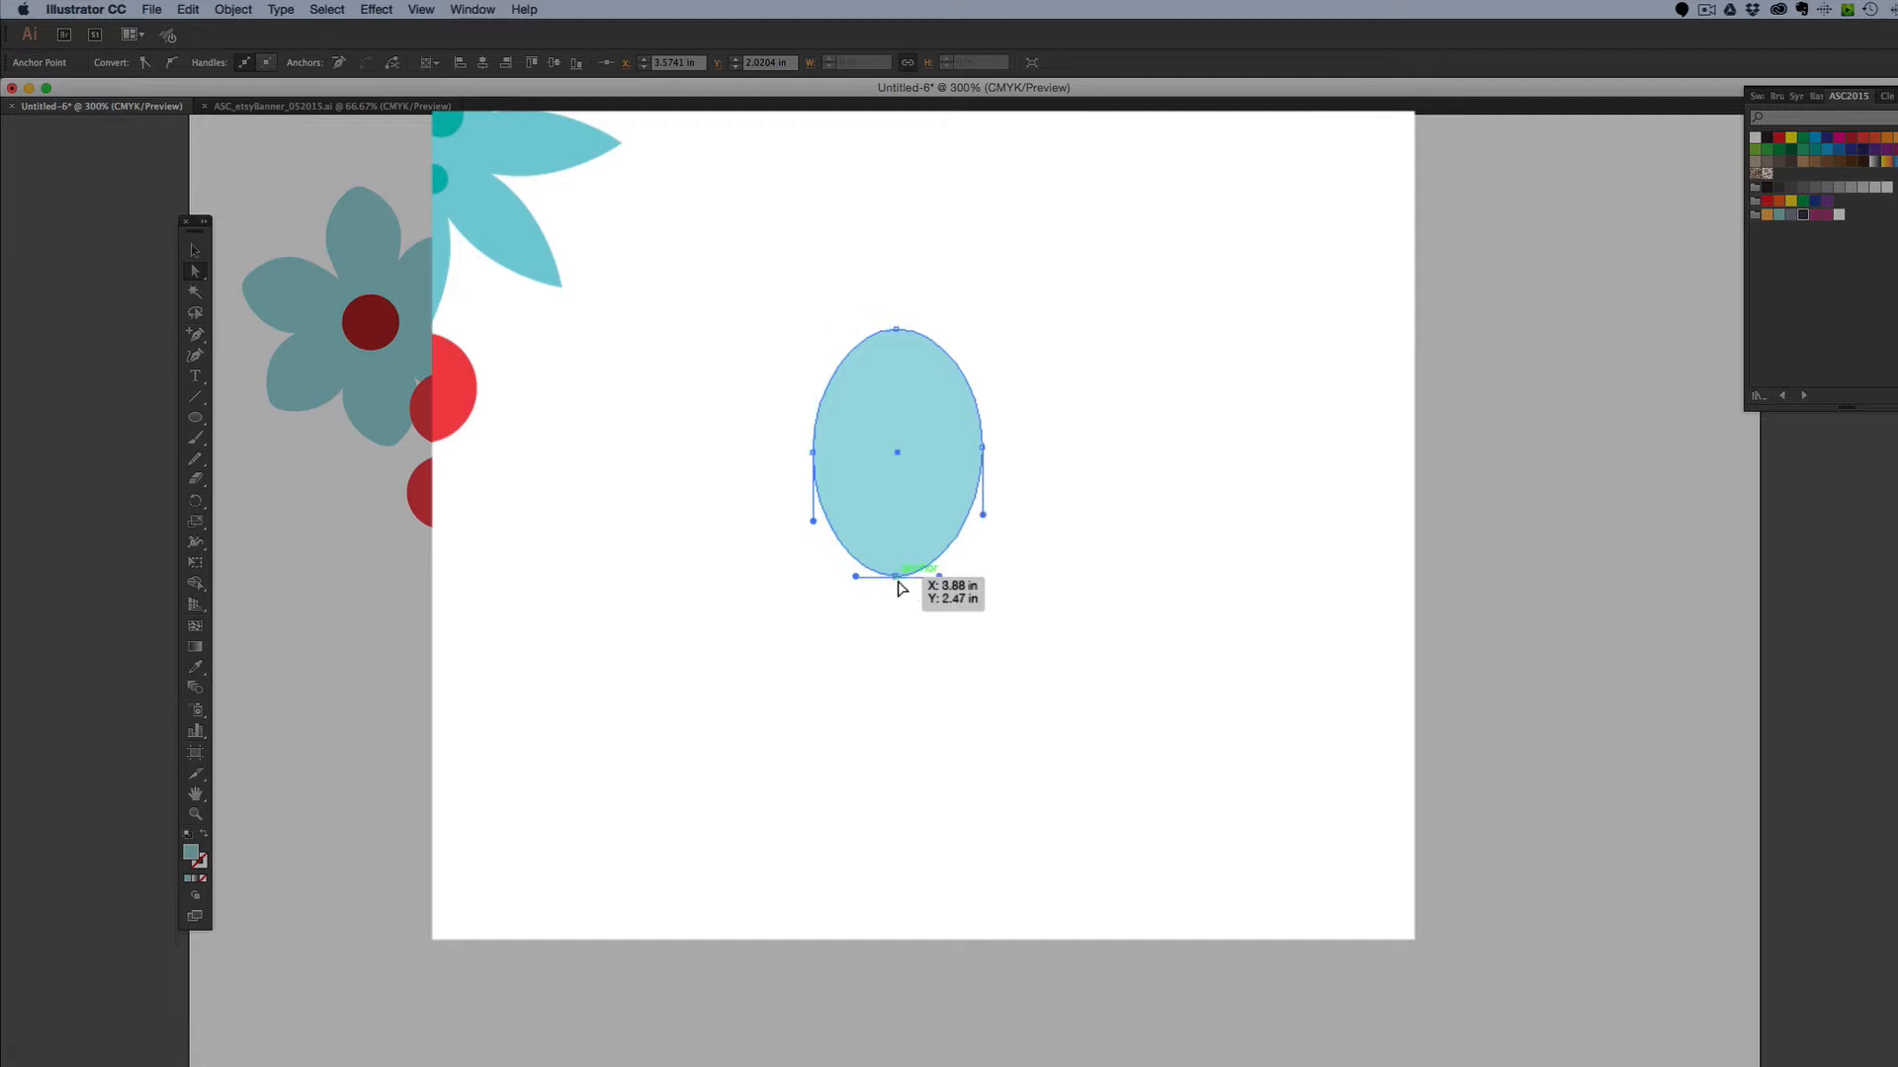
pyautogui.moveTo(898, 581)
pyautogui.mouseDown()
pyautogui.moveTo(939, 603)
pyautogui.moveTo(874, 598)
pyautogui.mouseUp()
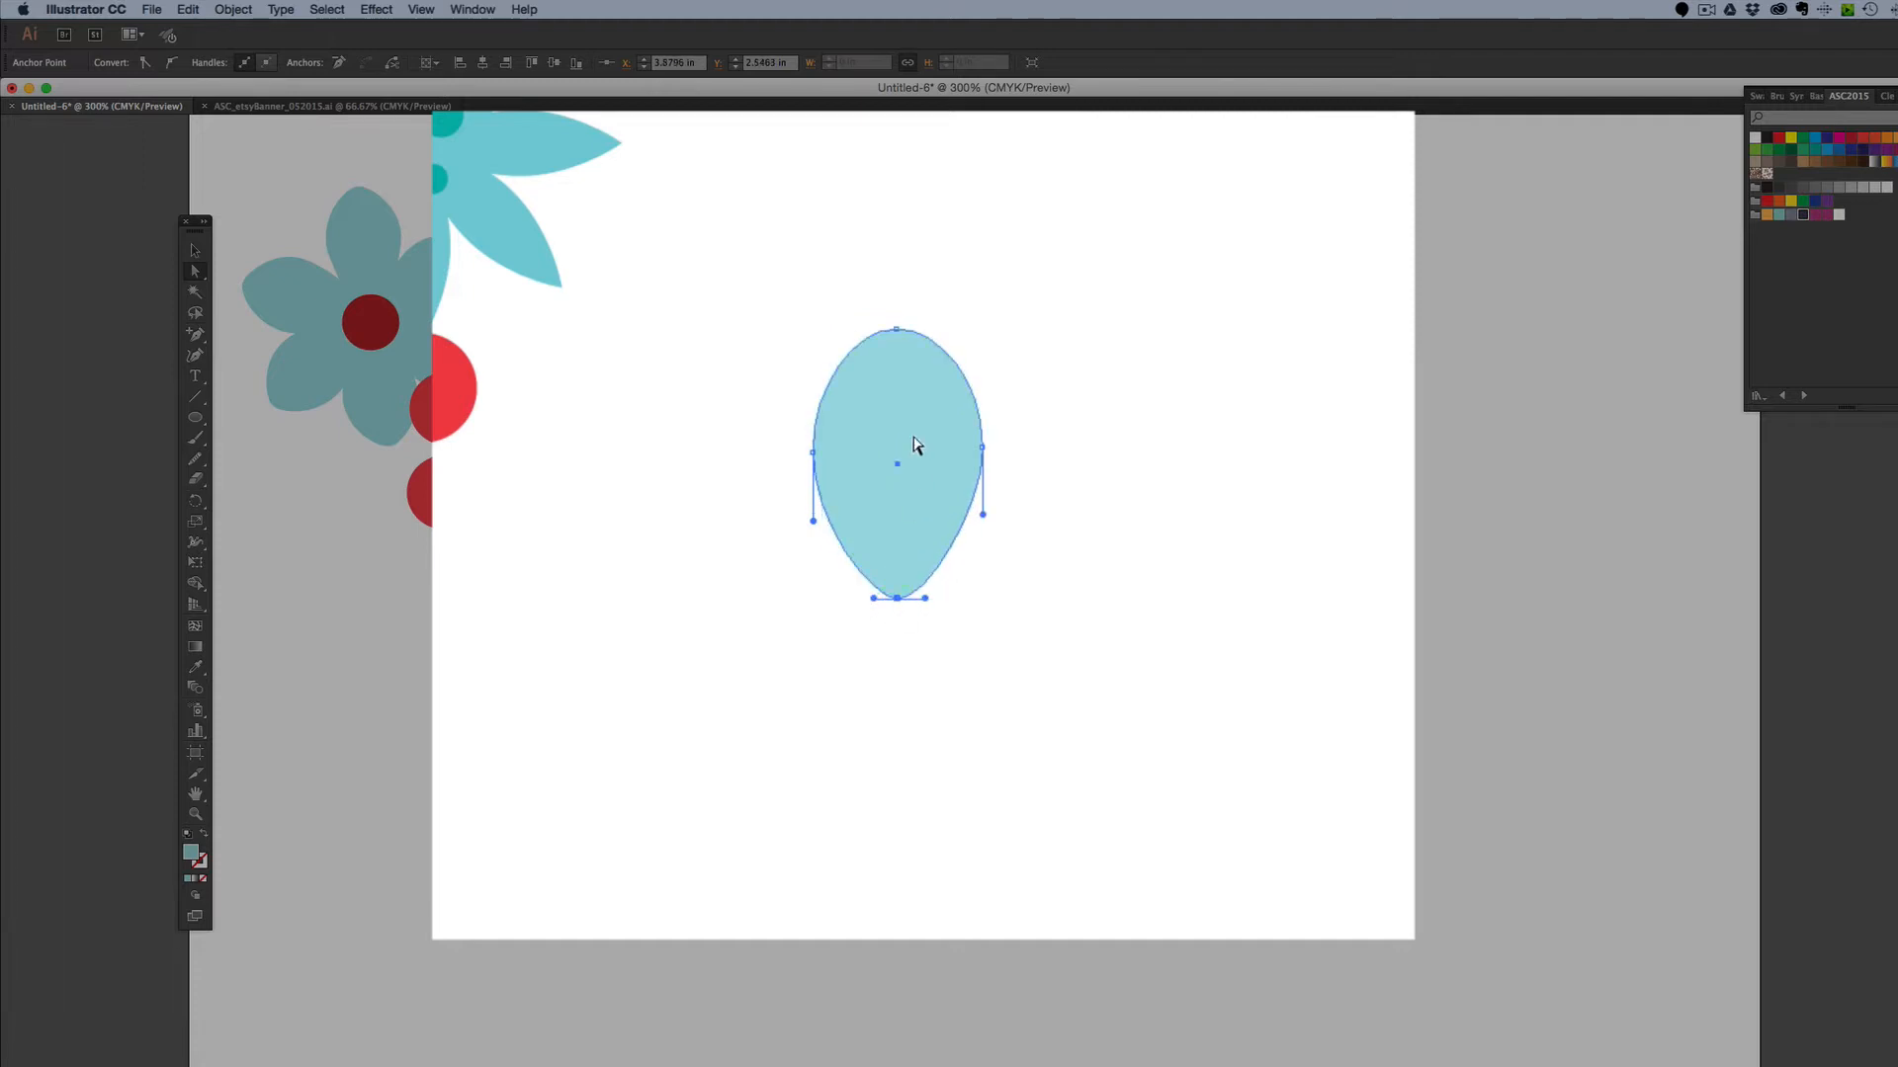
pyautogui.click(898, 330)
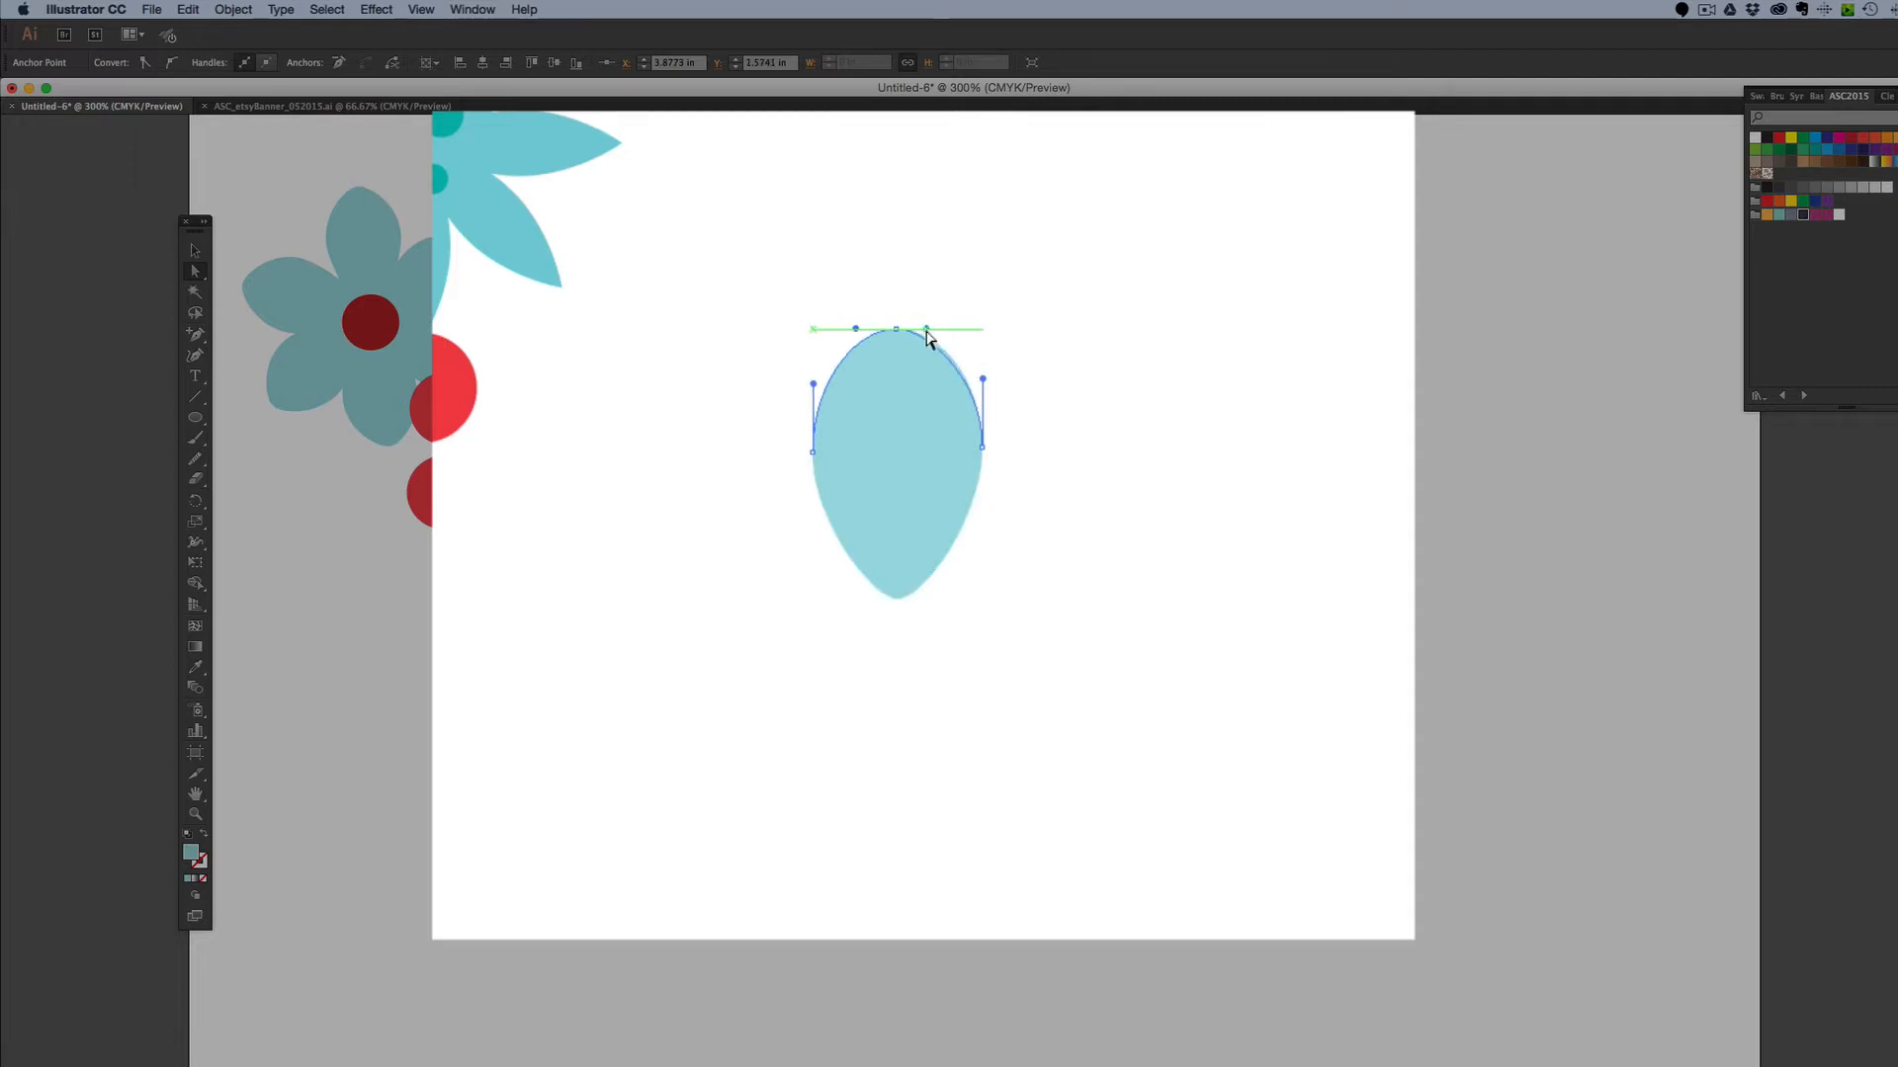
pyautogui.moveTo(926, 330); pyautogui.dragTo(867, 329)
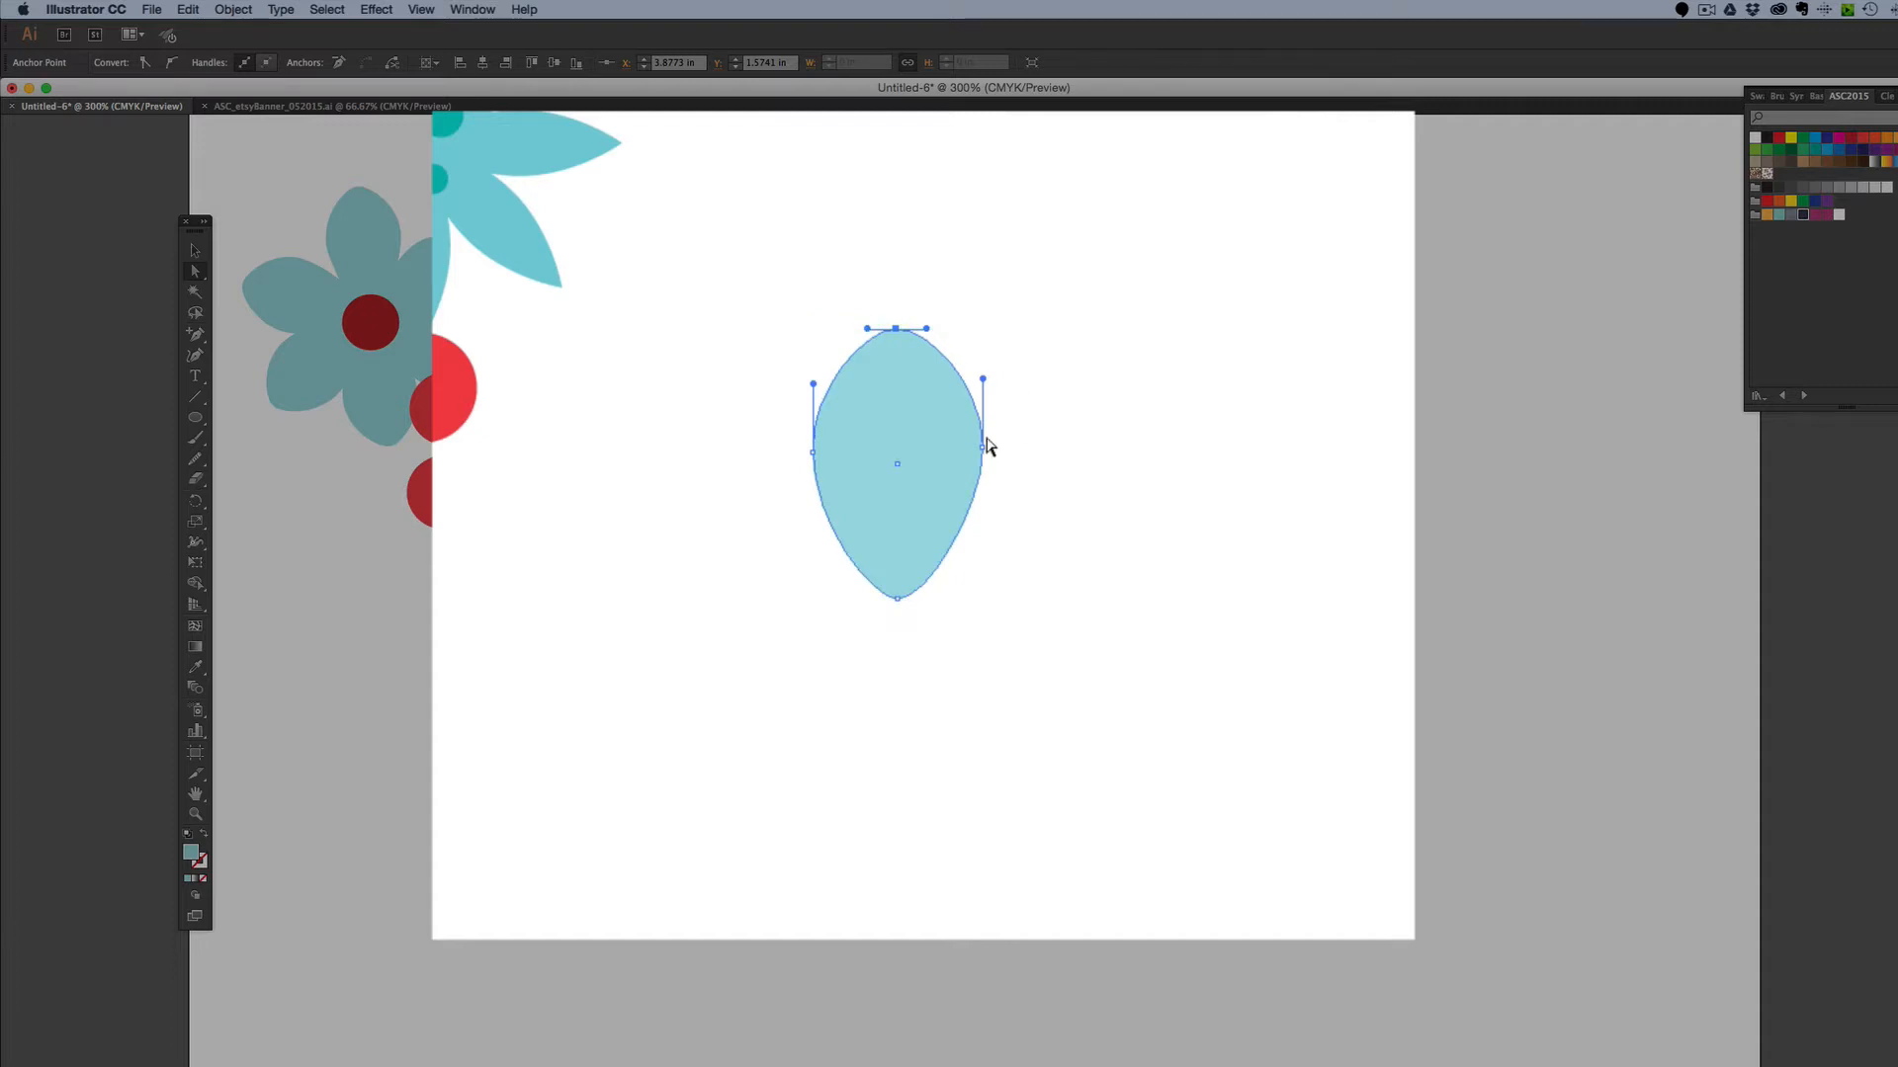
# - Nudge the petal's right anchor point slightly inward and upward, and deselect the petal
pyautogui.moveTo(984, 445); pyautogui.dragTo(973, 438)
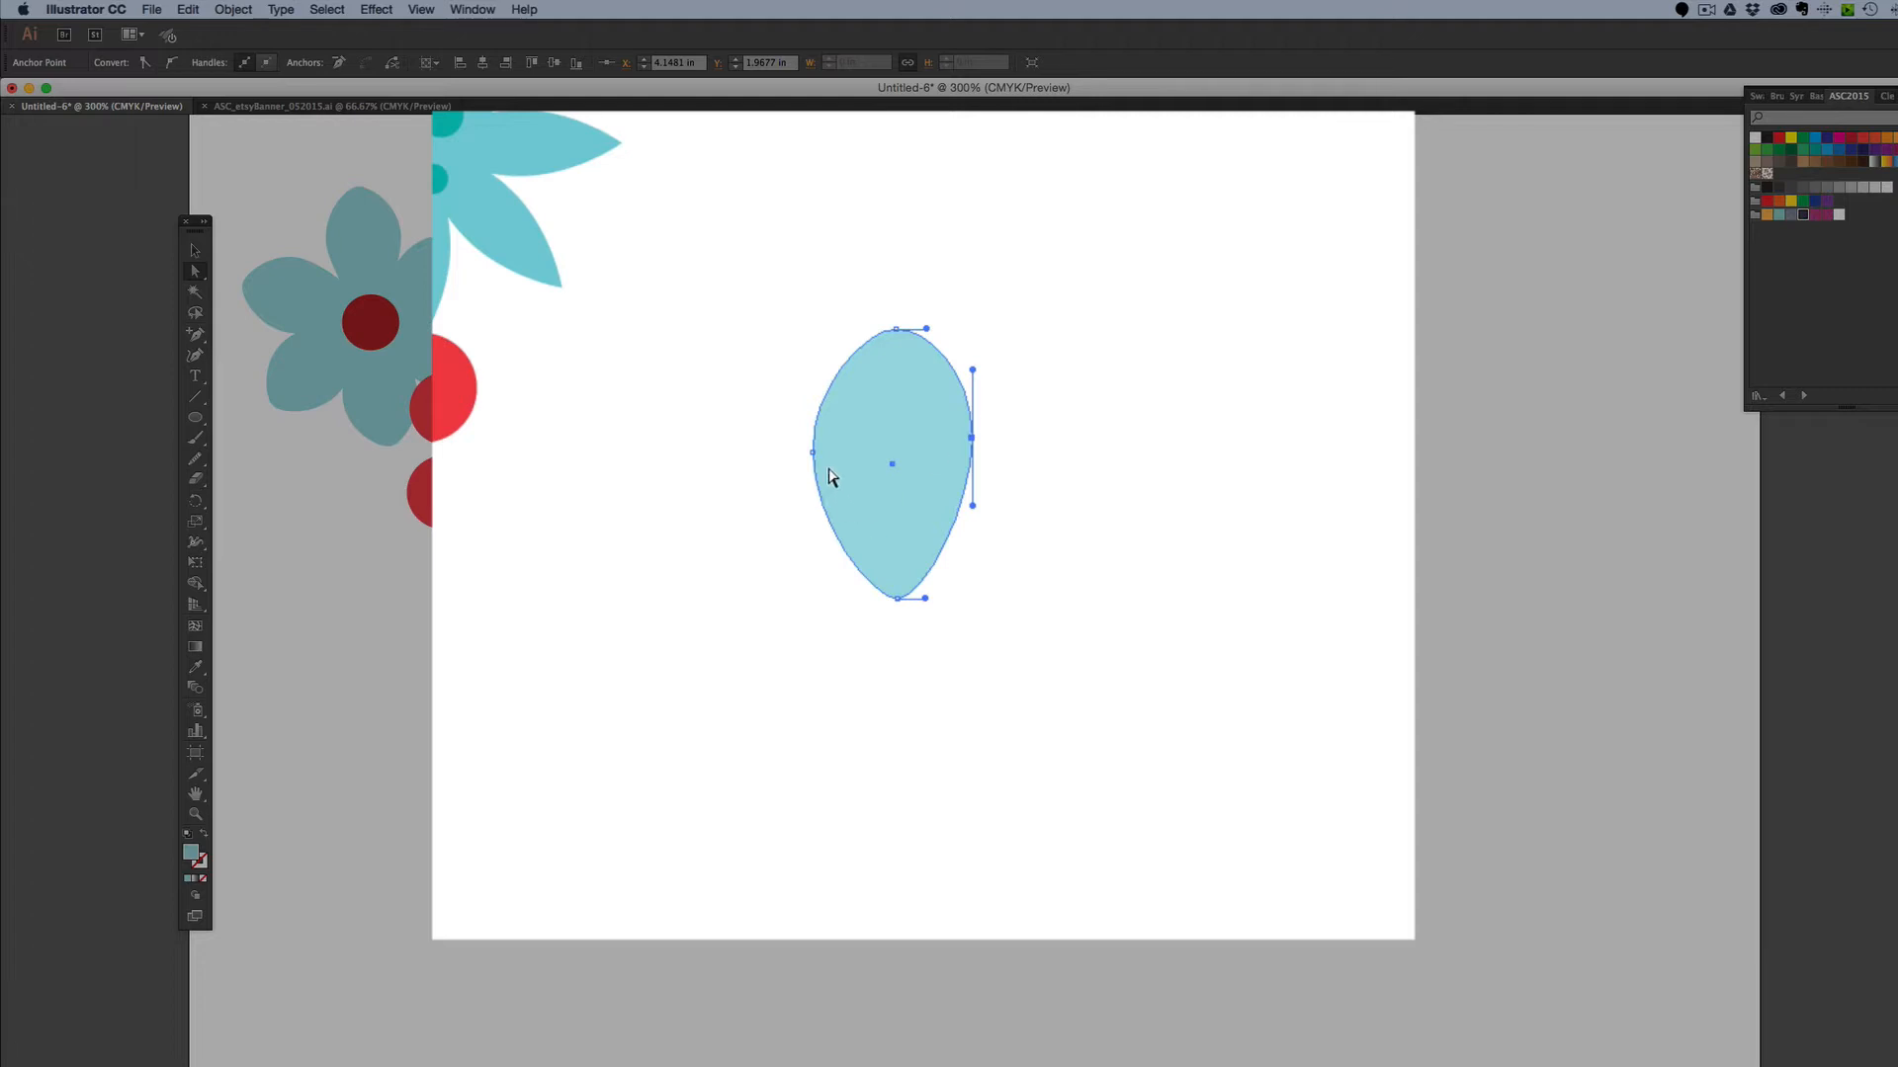
pyautogui.moveTo(812, 452); pyautogui.dragTo(814, 452)
pyautogui.click(1089, 508)
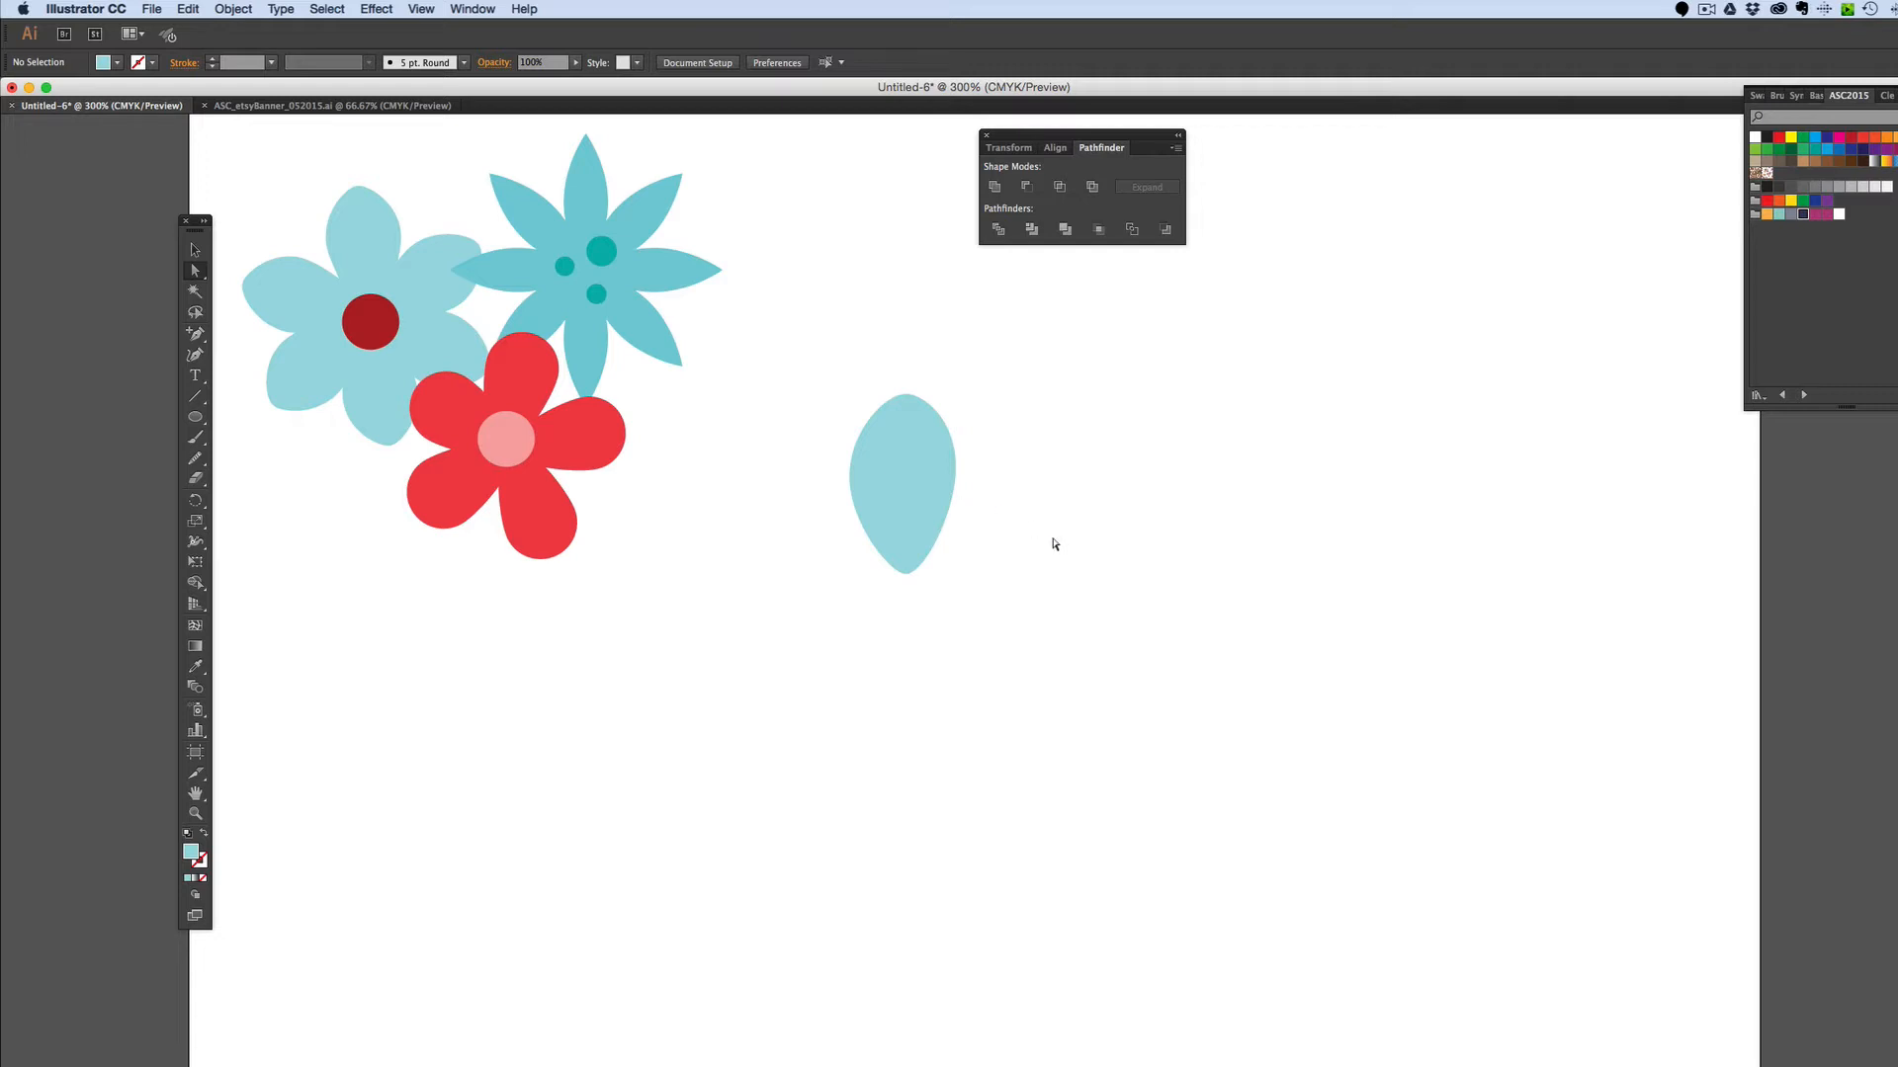
# - Rotate a copy of the petal 45° clockwise around its bottom tip
pyautogui.press('v')
pyautogui.click(927, 471)
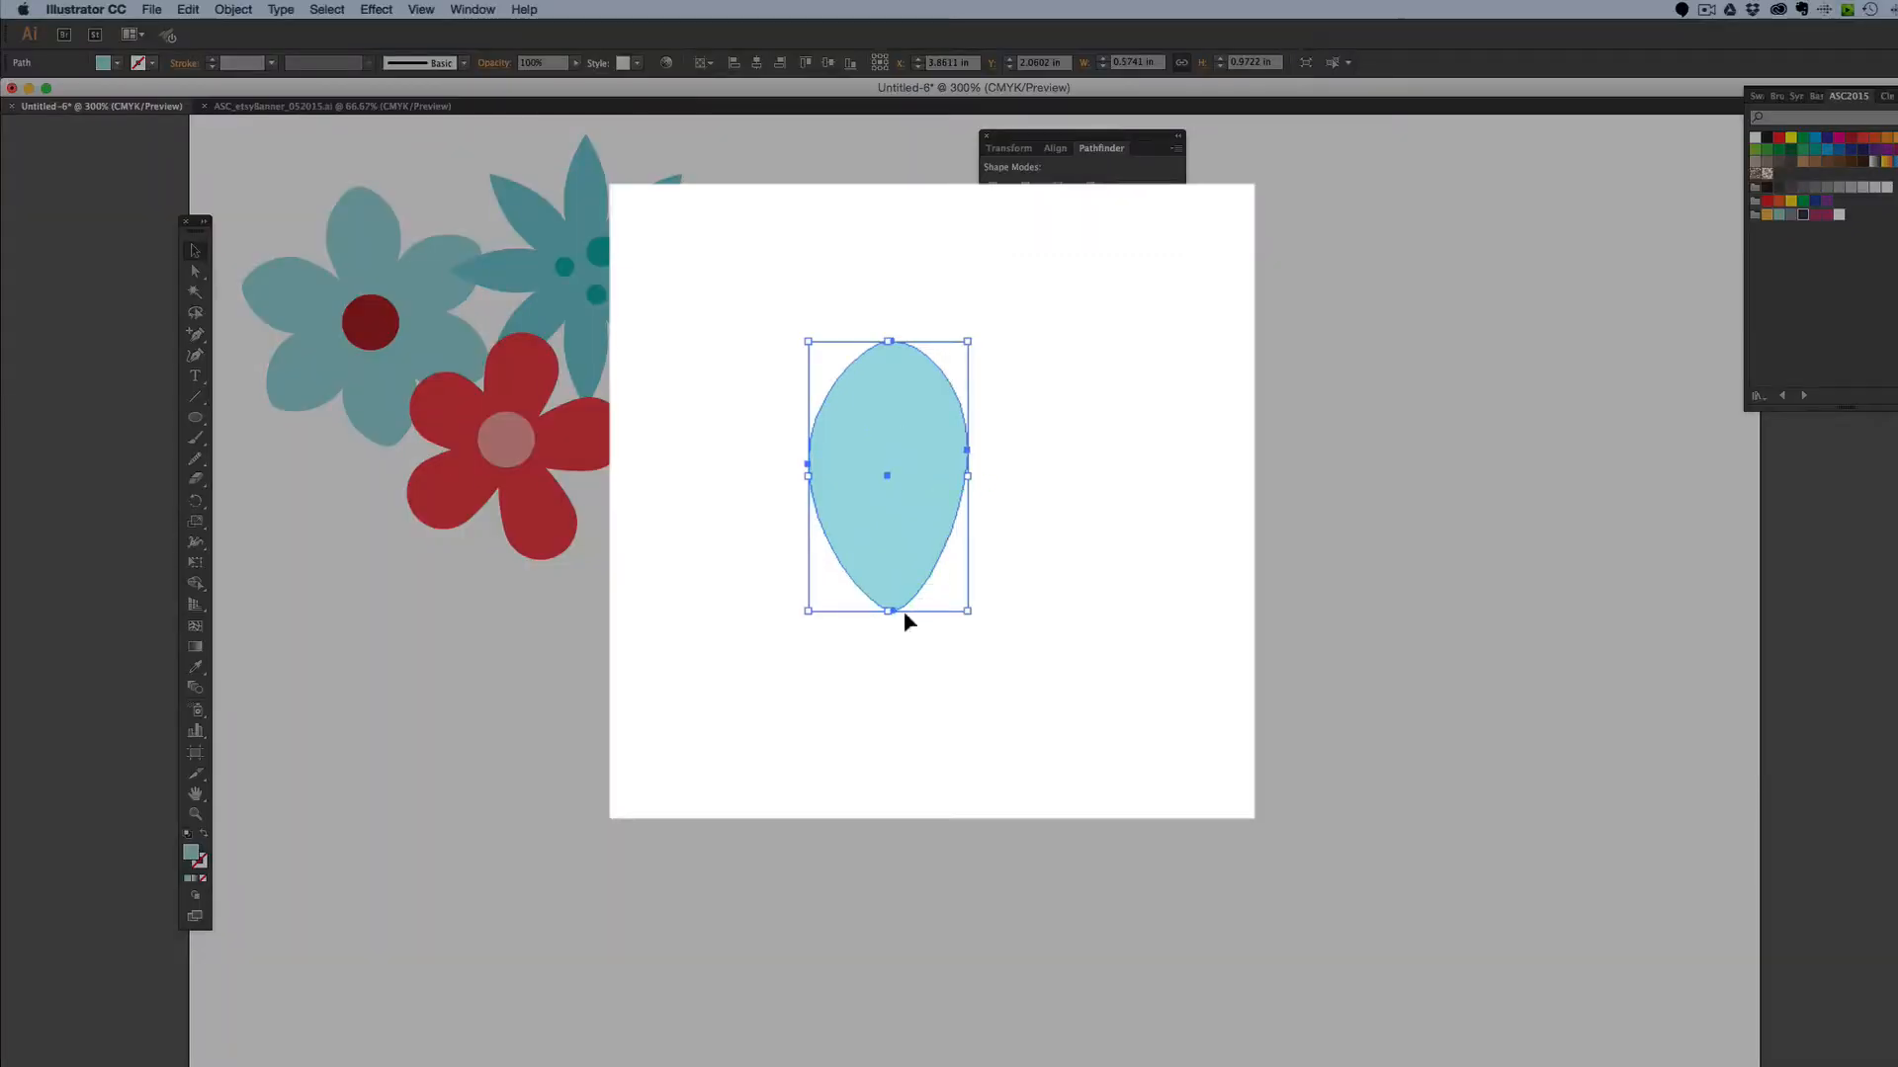
pyautogui.press('r')
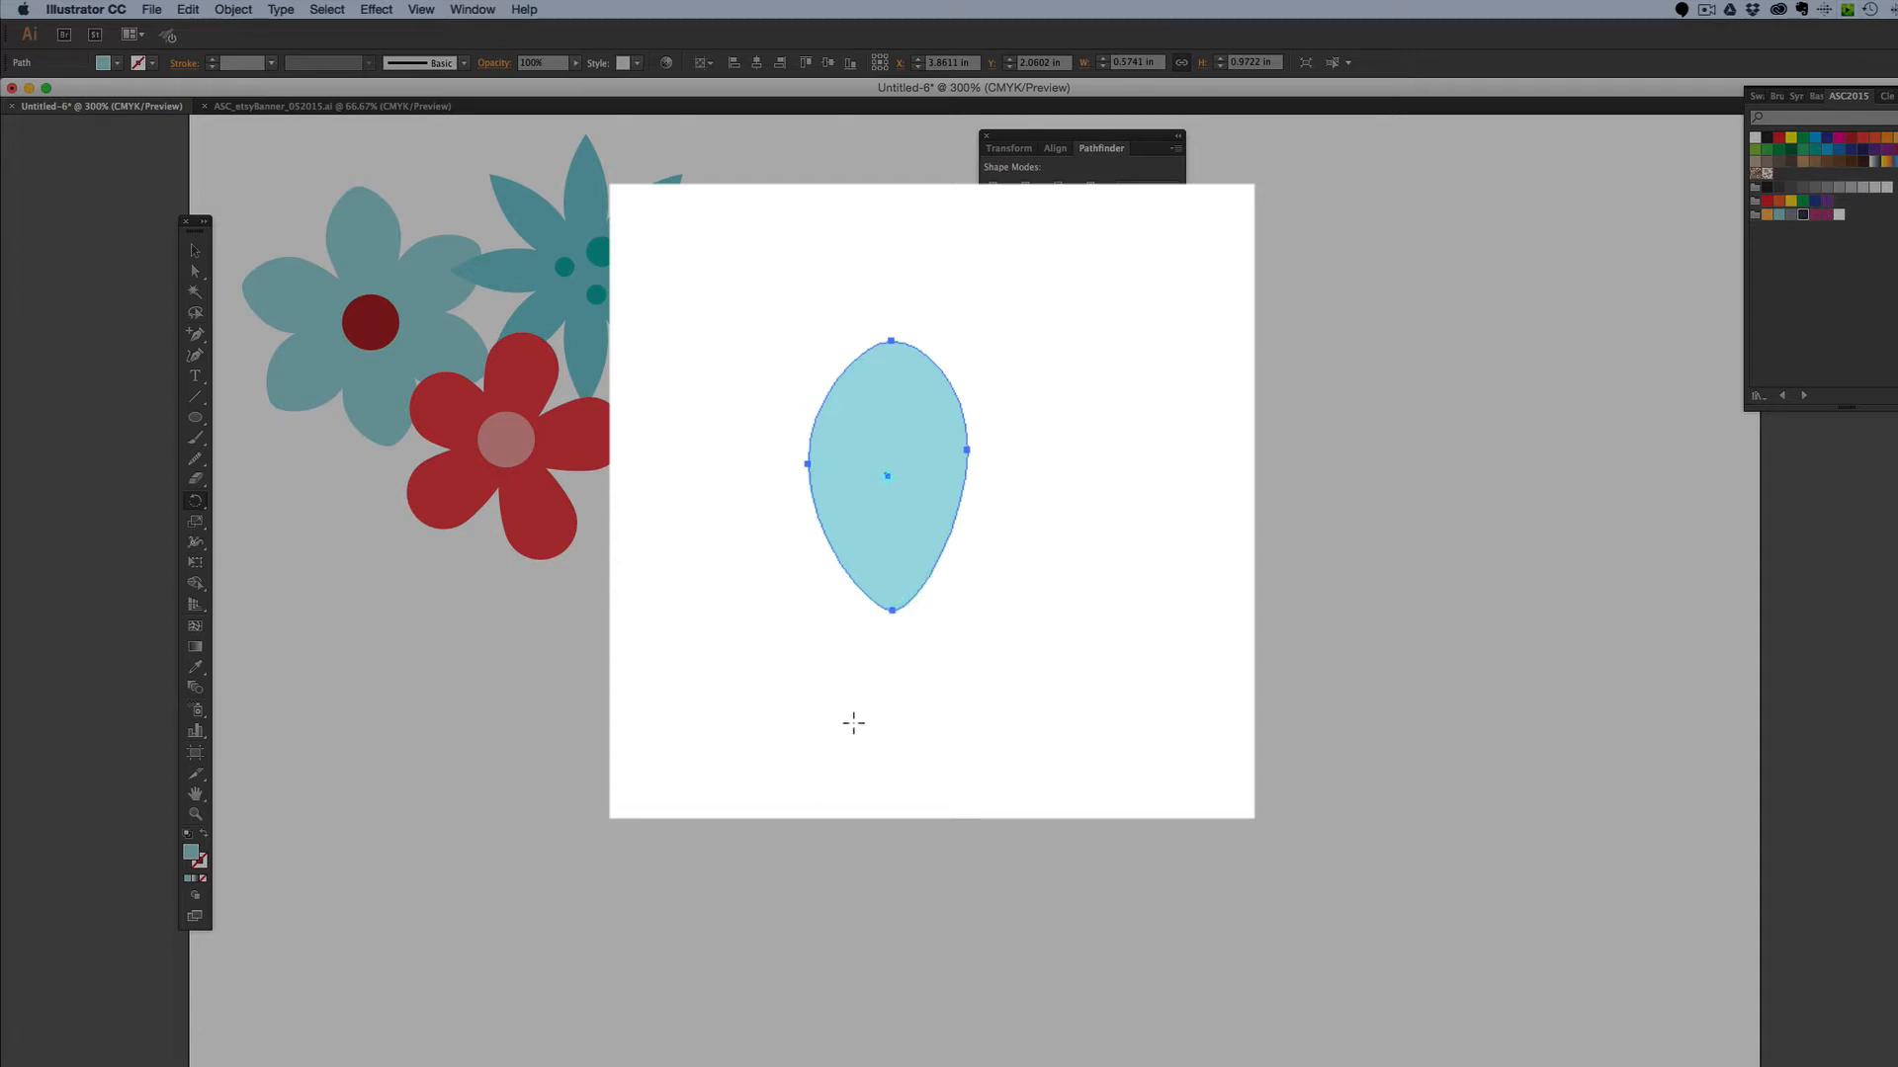
pyautogui.click(892, 611)
pyautogui.moveTo(918, 527); pyautogui.dragTo(964, 554)
pyautogui.press('shift')
pyautogui.press('shift')
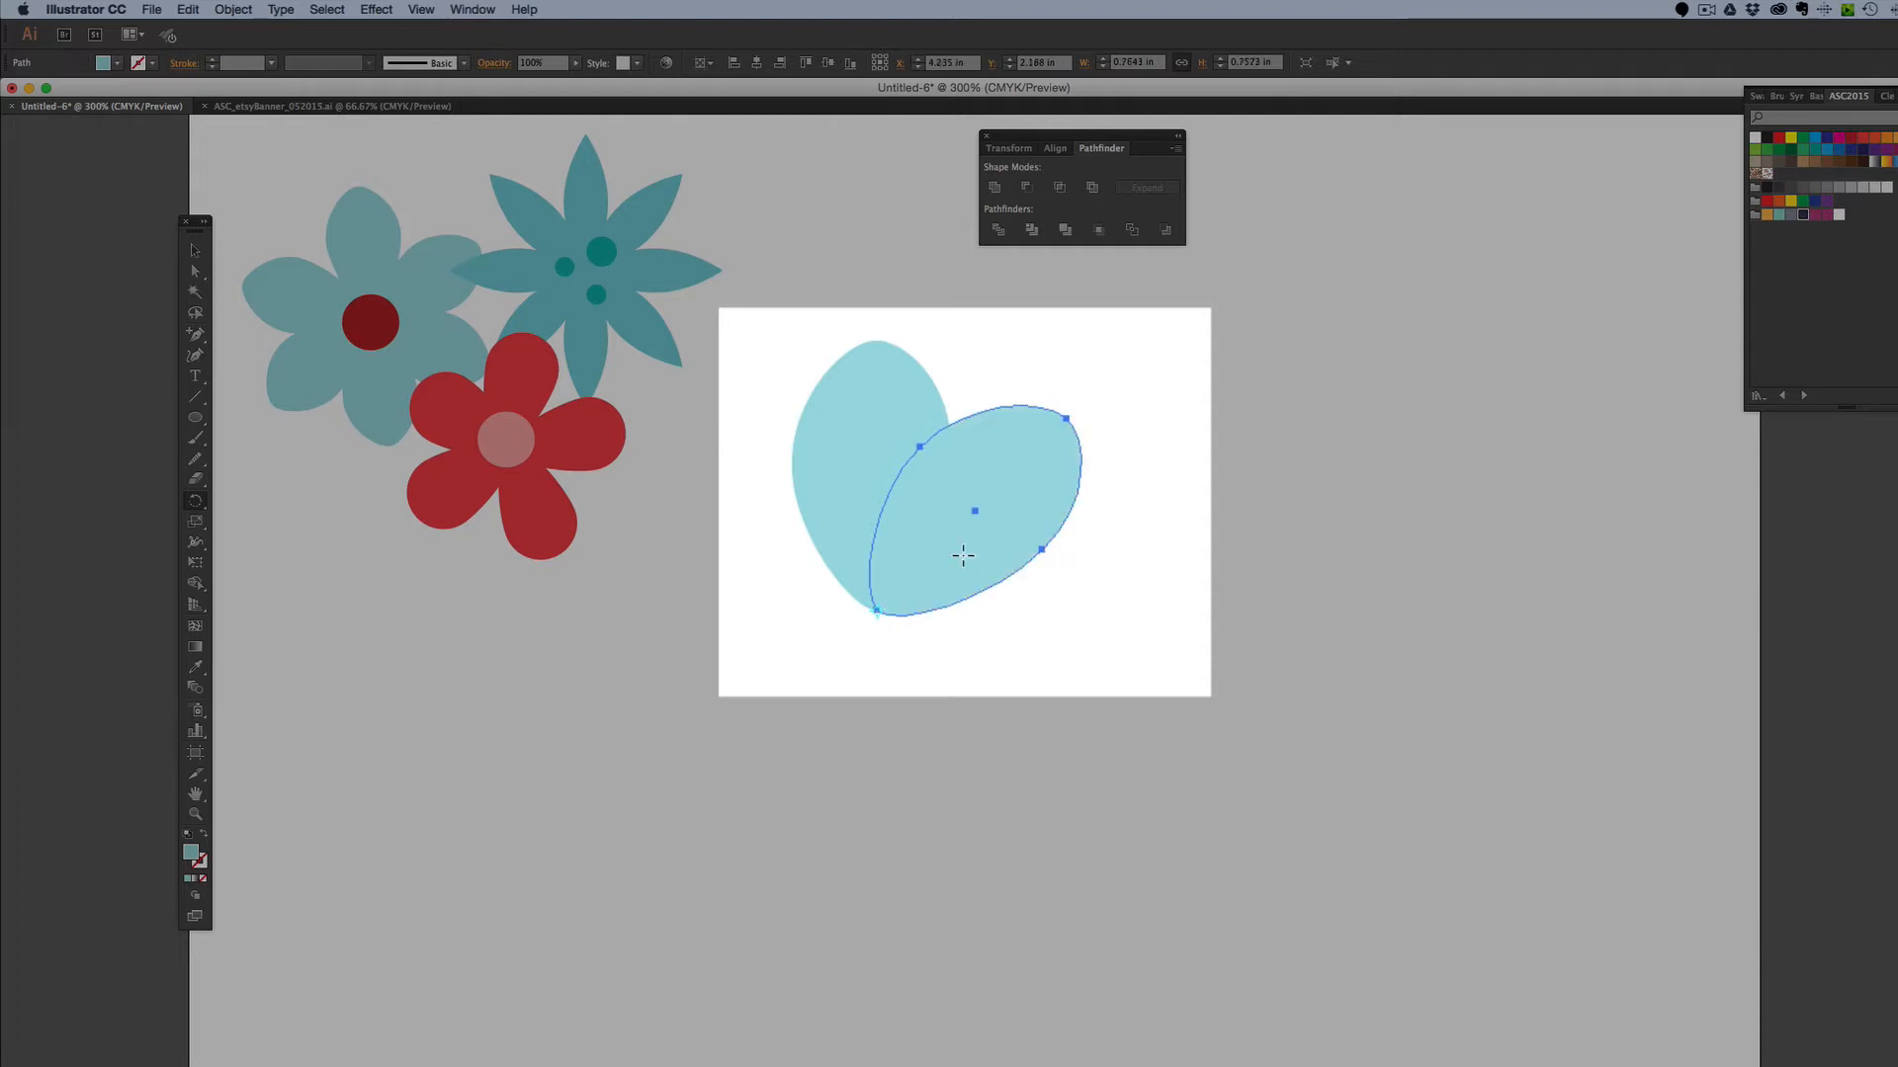
# - Repeat the rotated copy around the same tip to complete a full flower of eight petals, and deselect everything
pyautogui.press('super+d')
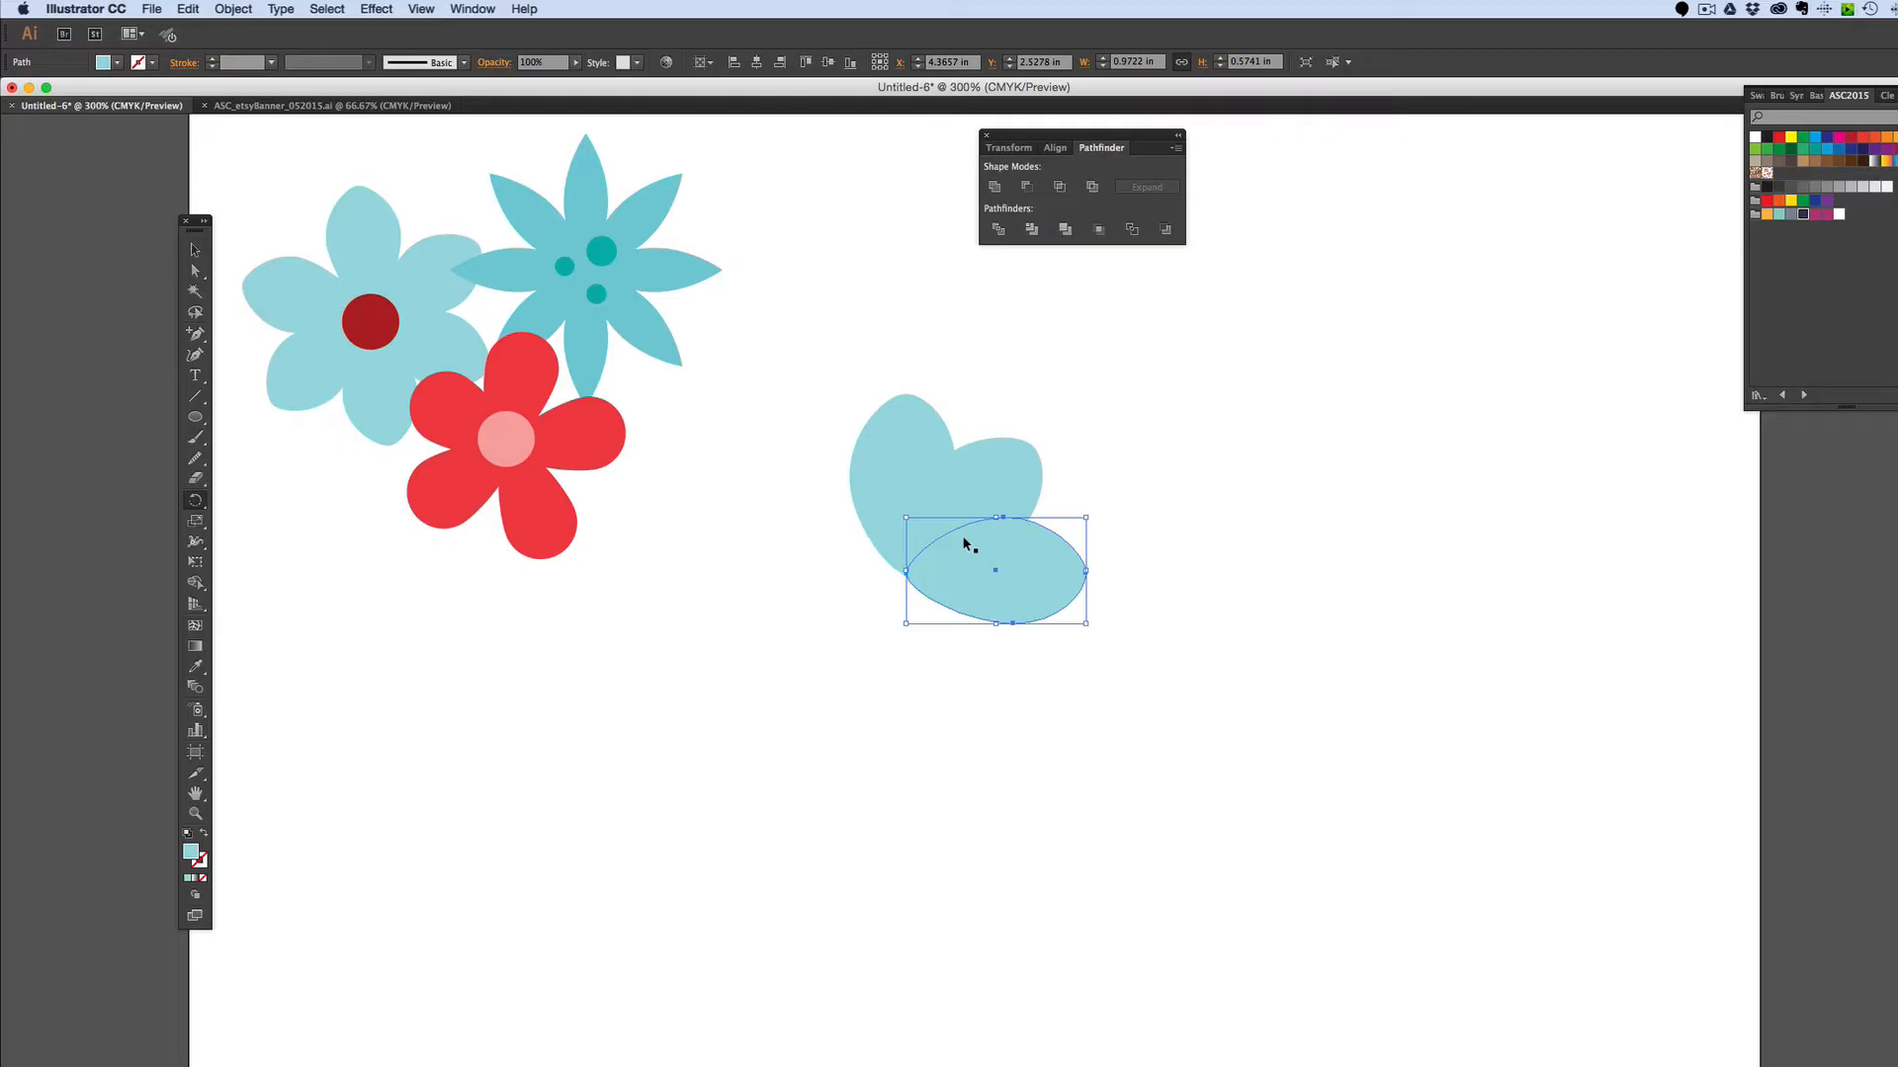
pyautogui.press('super+d')
pyautogui.press('super+d')
pyautogui.press('super+d')
pyautogui.press('super+d')
pyautogui.press('super+d')
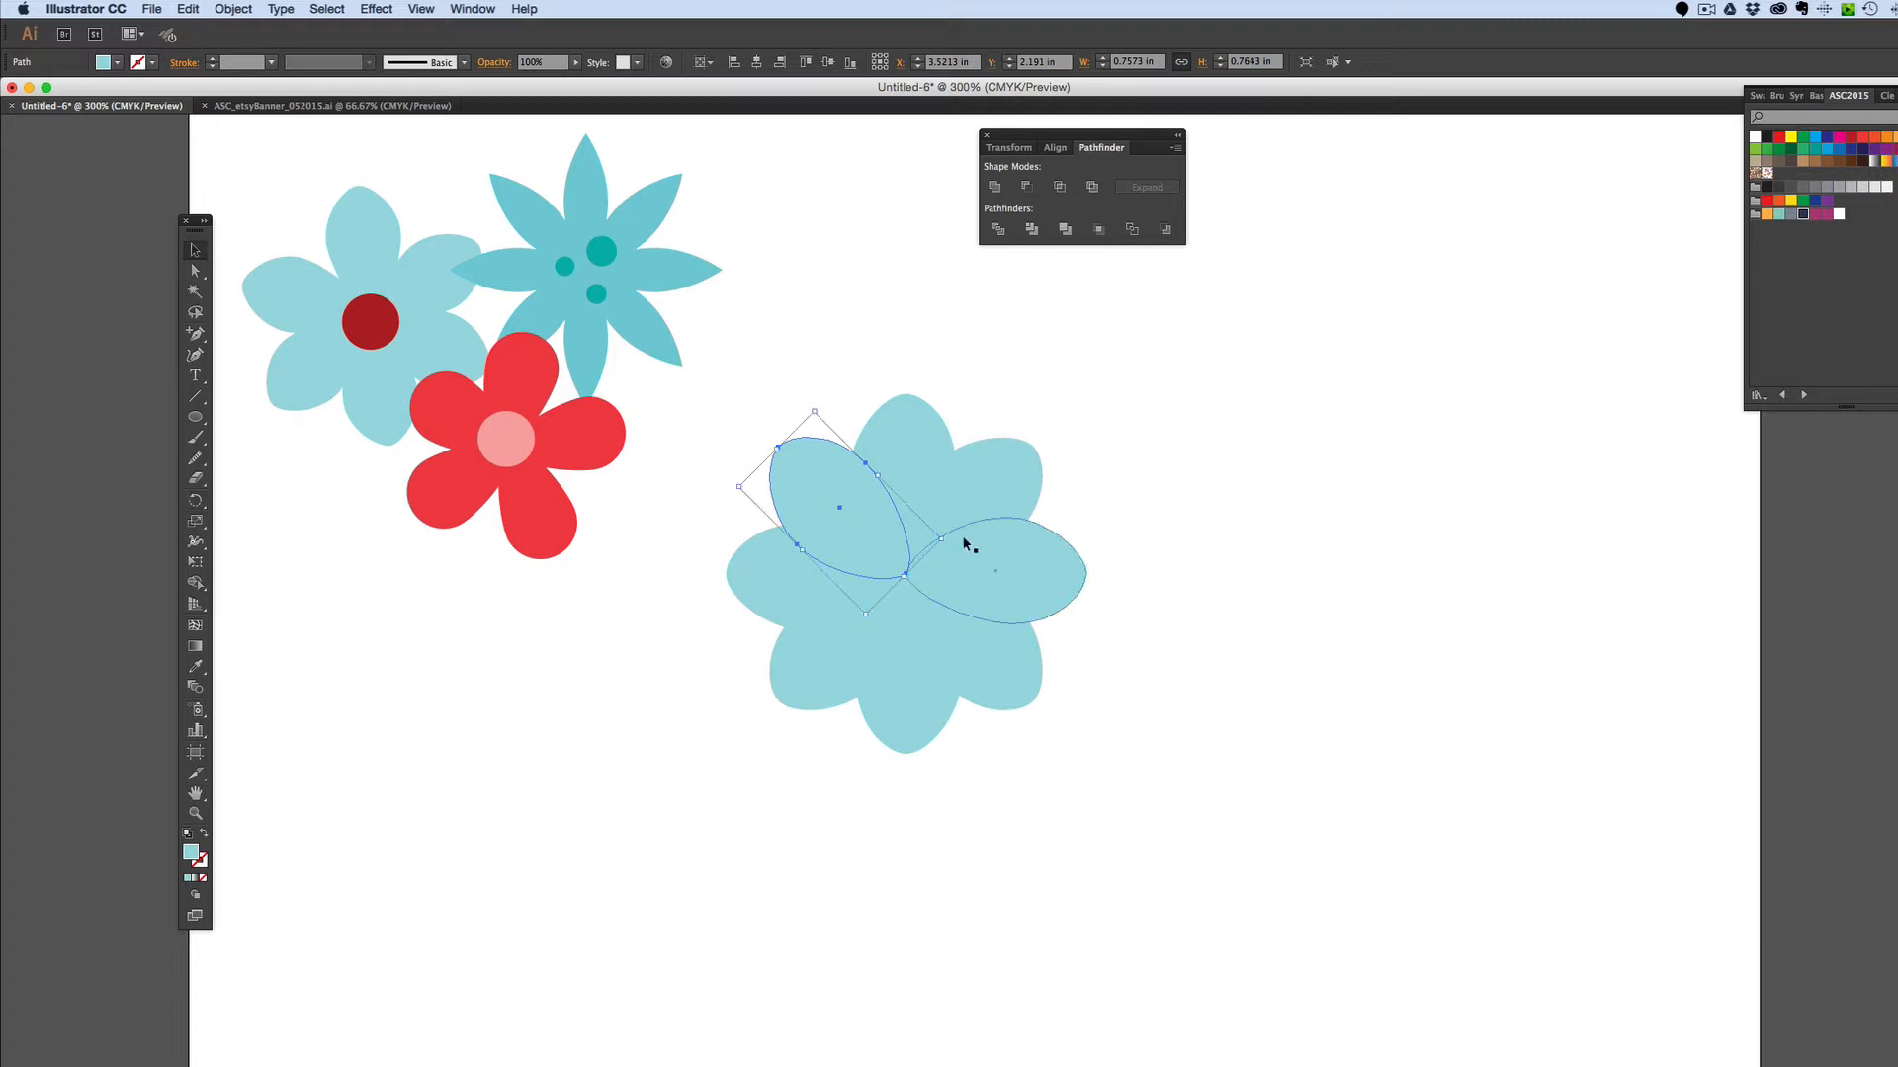
pyautogui.click(1319, 971)
pyautogui.moveTo(1118, 837); pyautogui.dragTo(767, 416)
pyautogui.click(1203, 549)
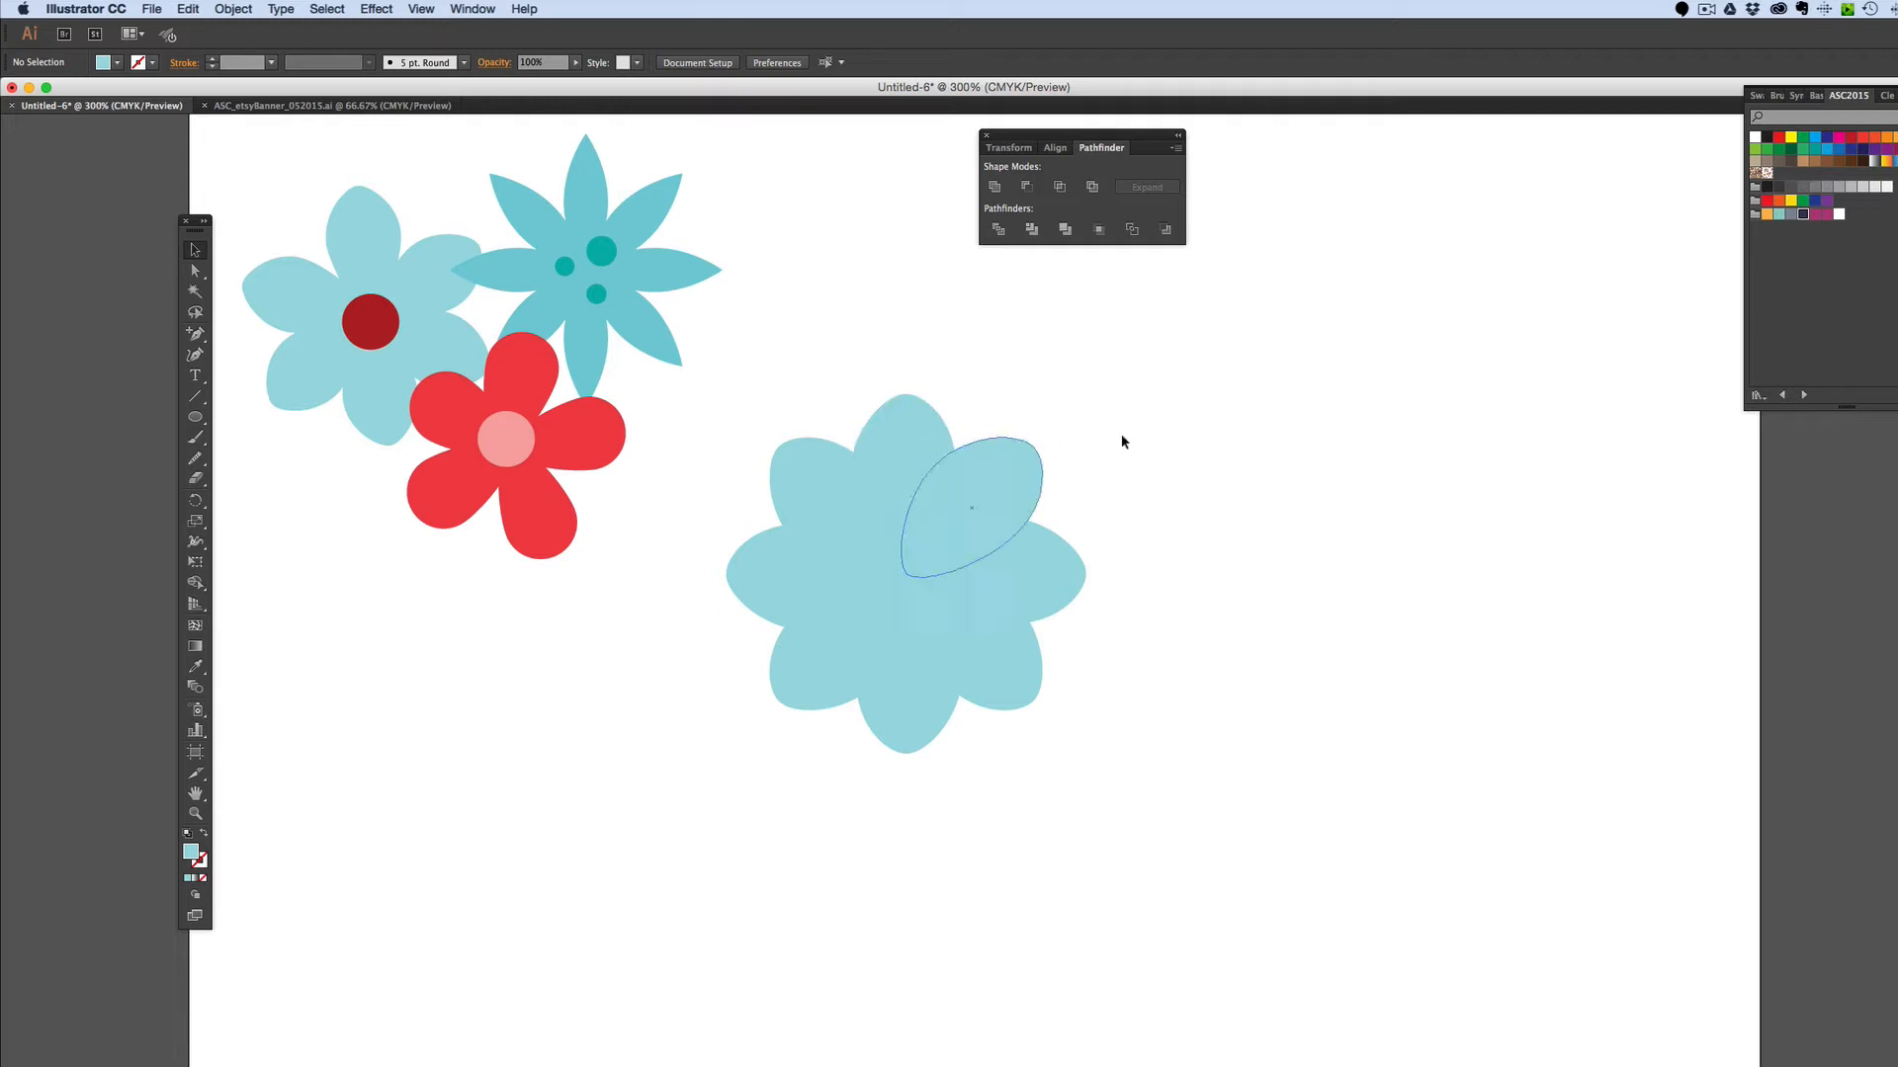
# - Duplicate the flower's top petal into the empty area beside it and rotate a copy around its bottom tip by a freehand angle
pyautogui.click(898, 466)
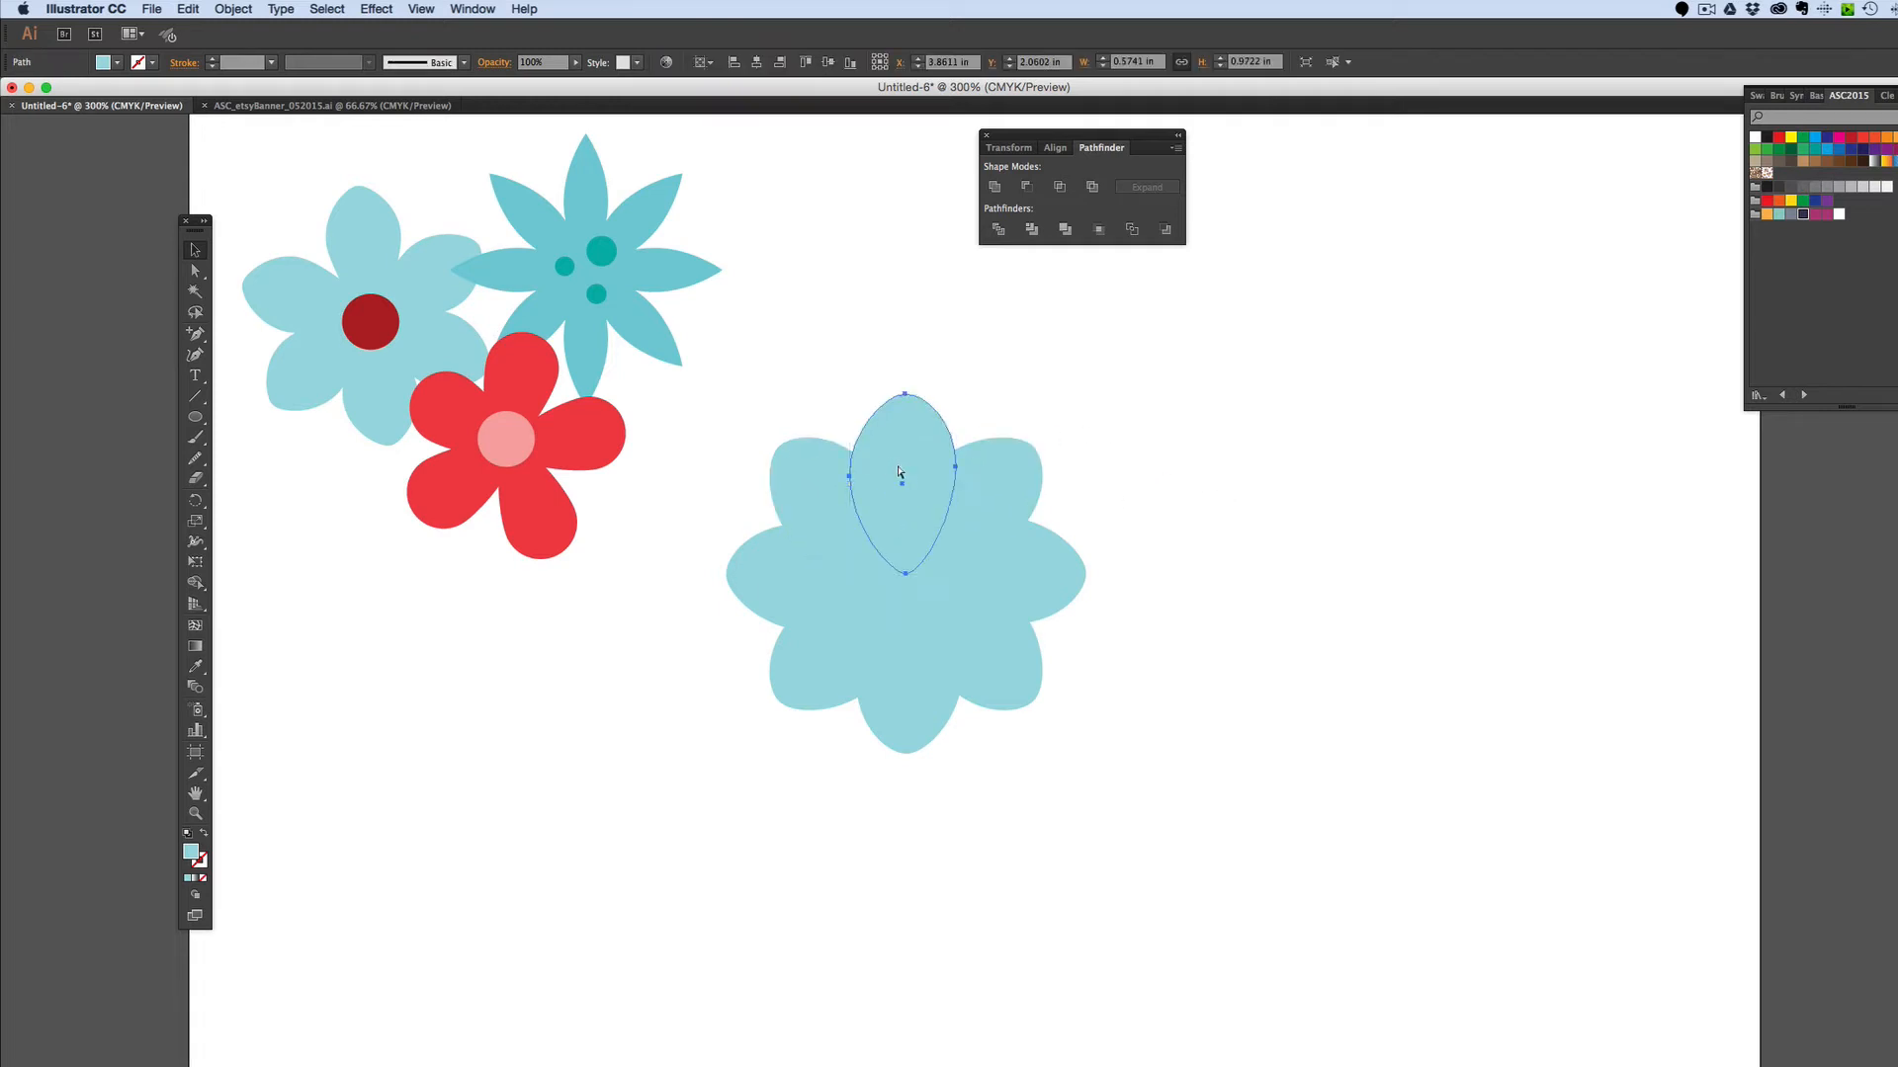
pyautogui.moveTo(897, 472); pyautogui.dragTo(1187, 466)
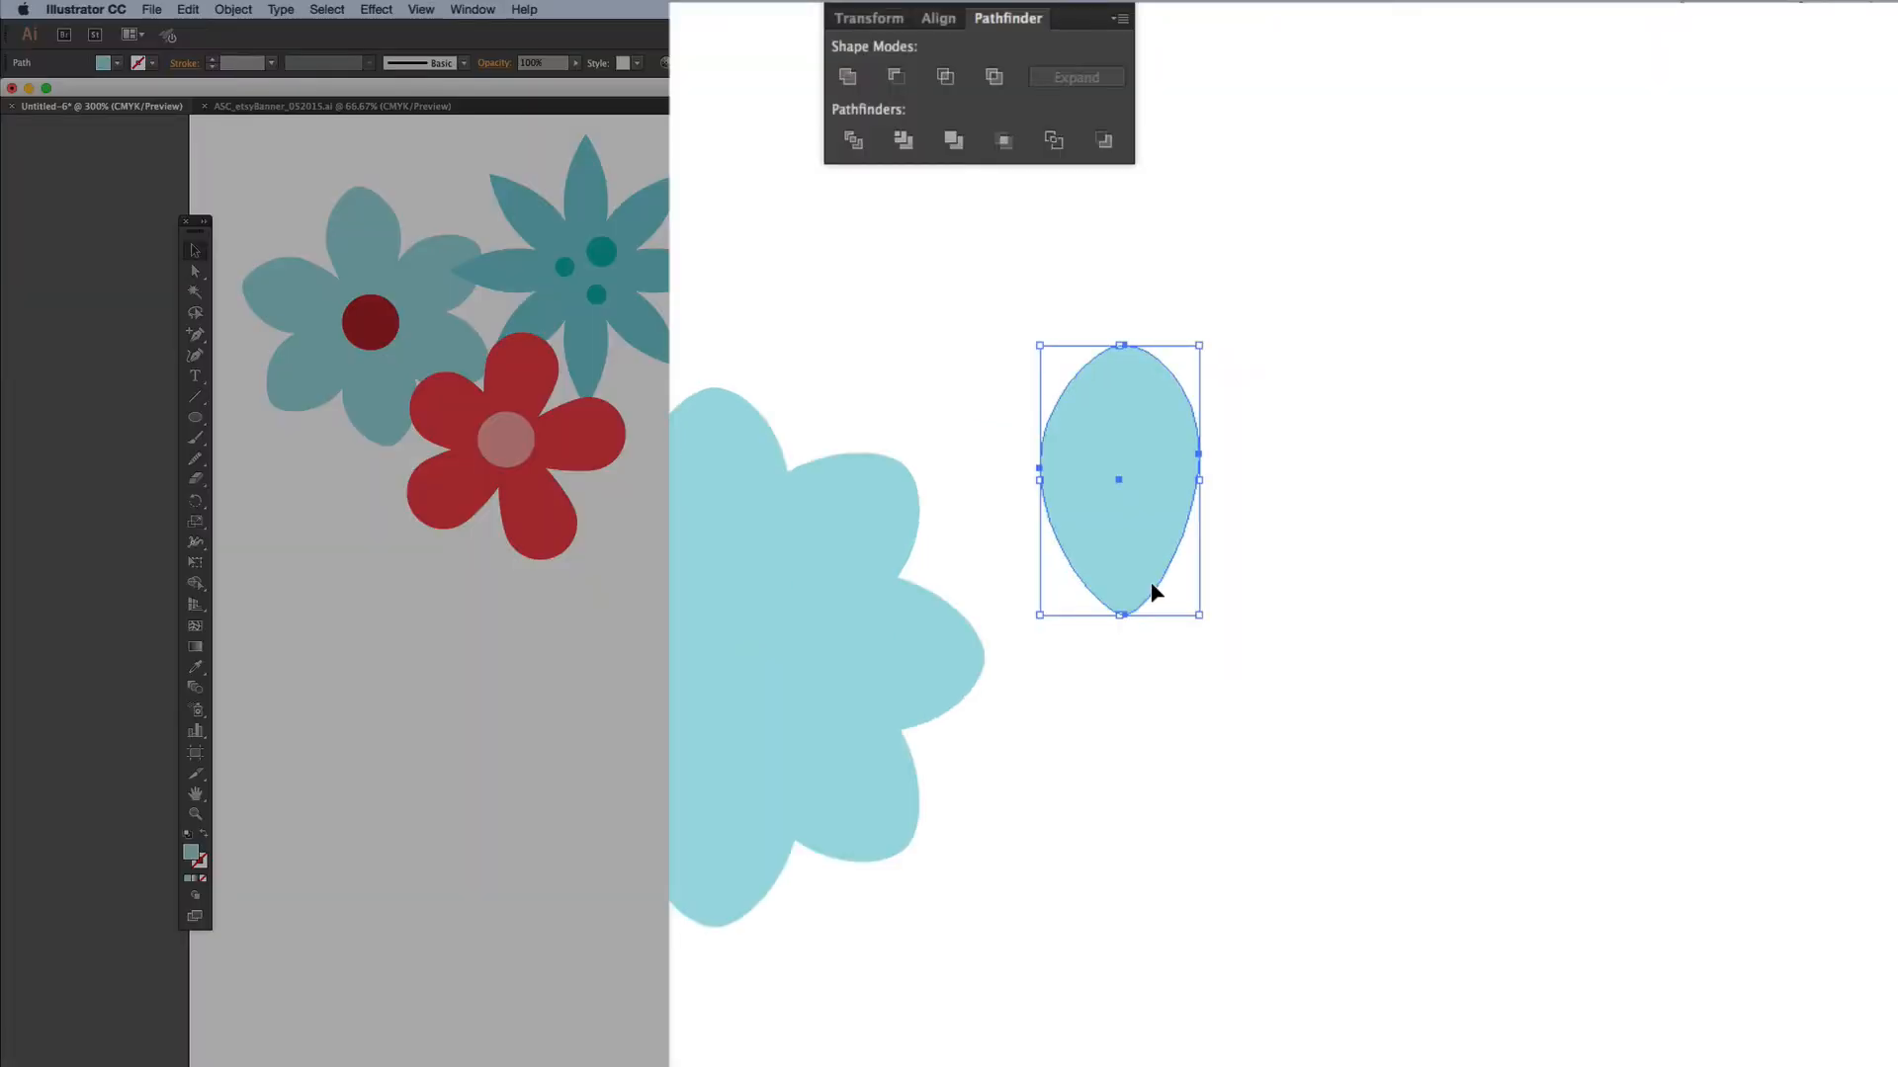
pyautogui.press('r')
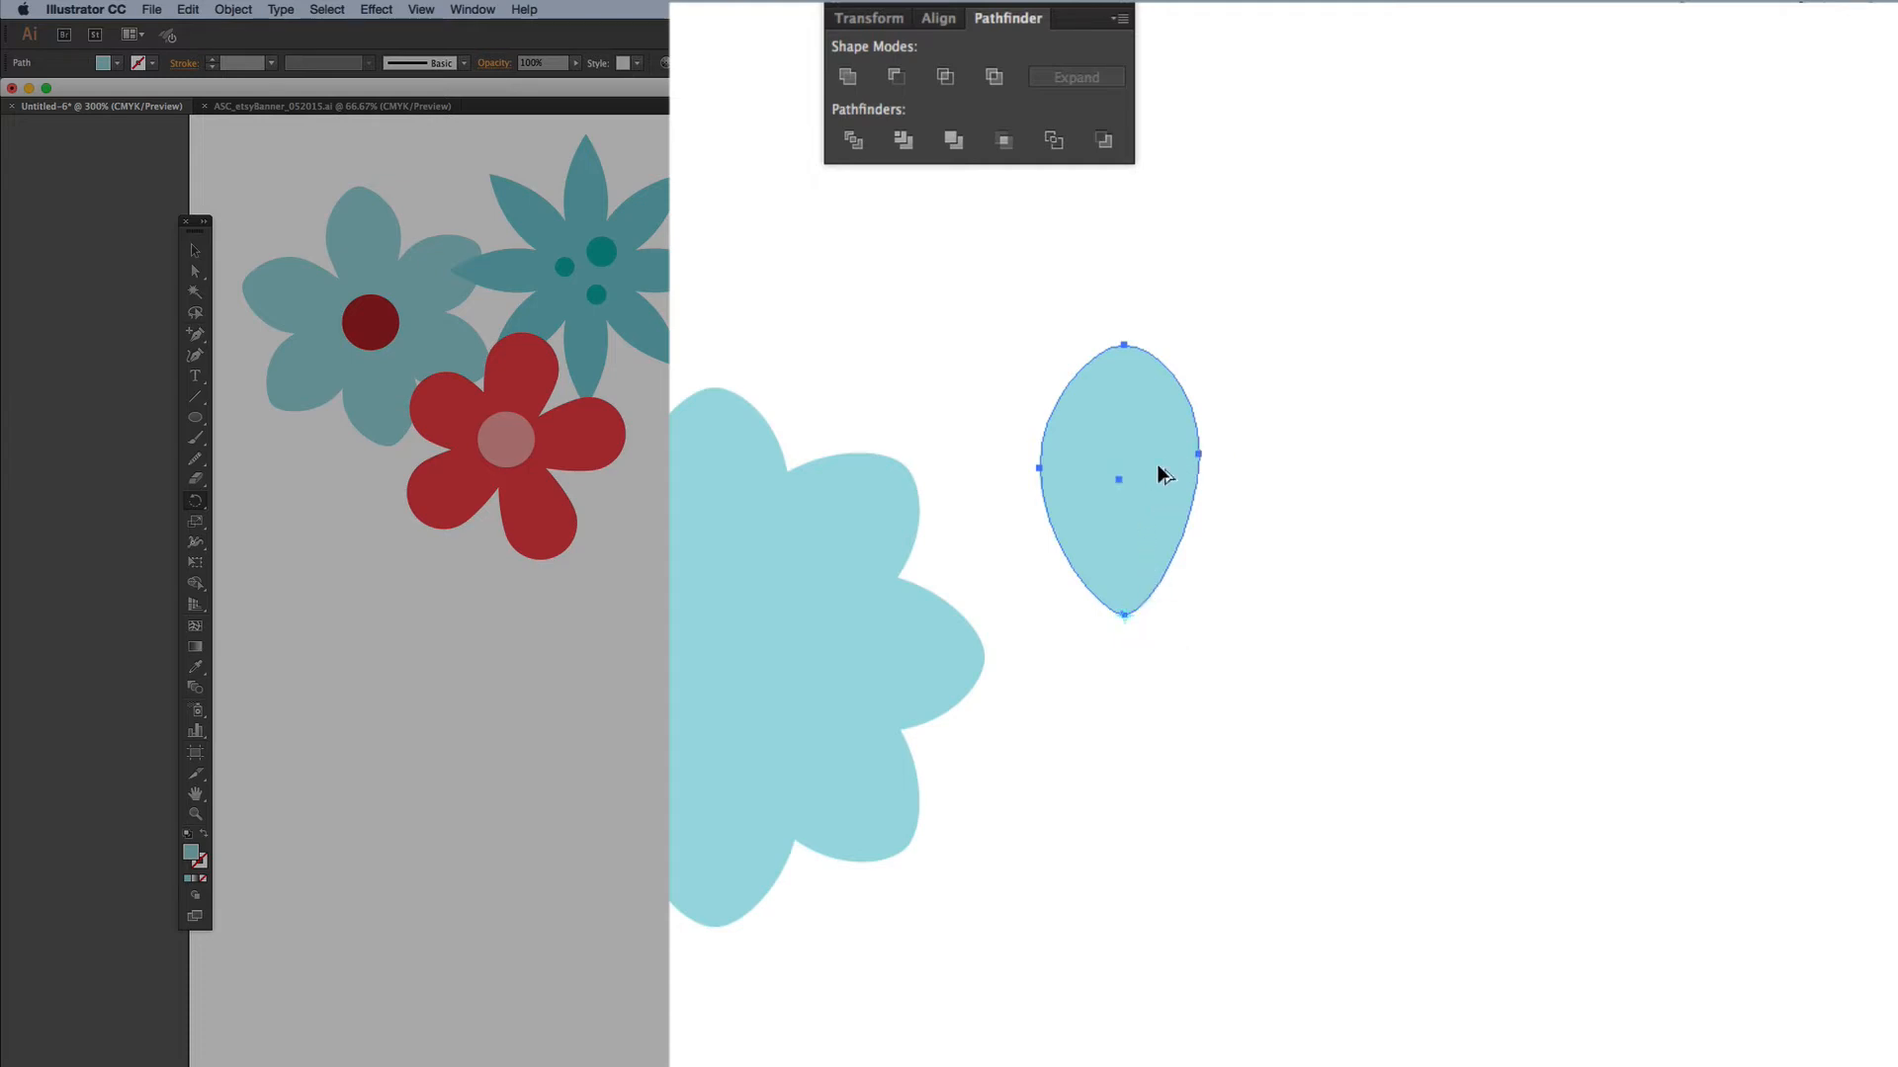
pyautogui.moveTo(1158, 467); pyautogui.dragTo(1224, 579)
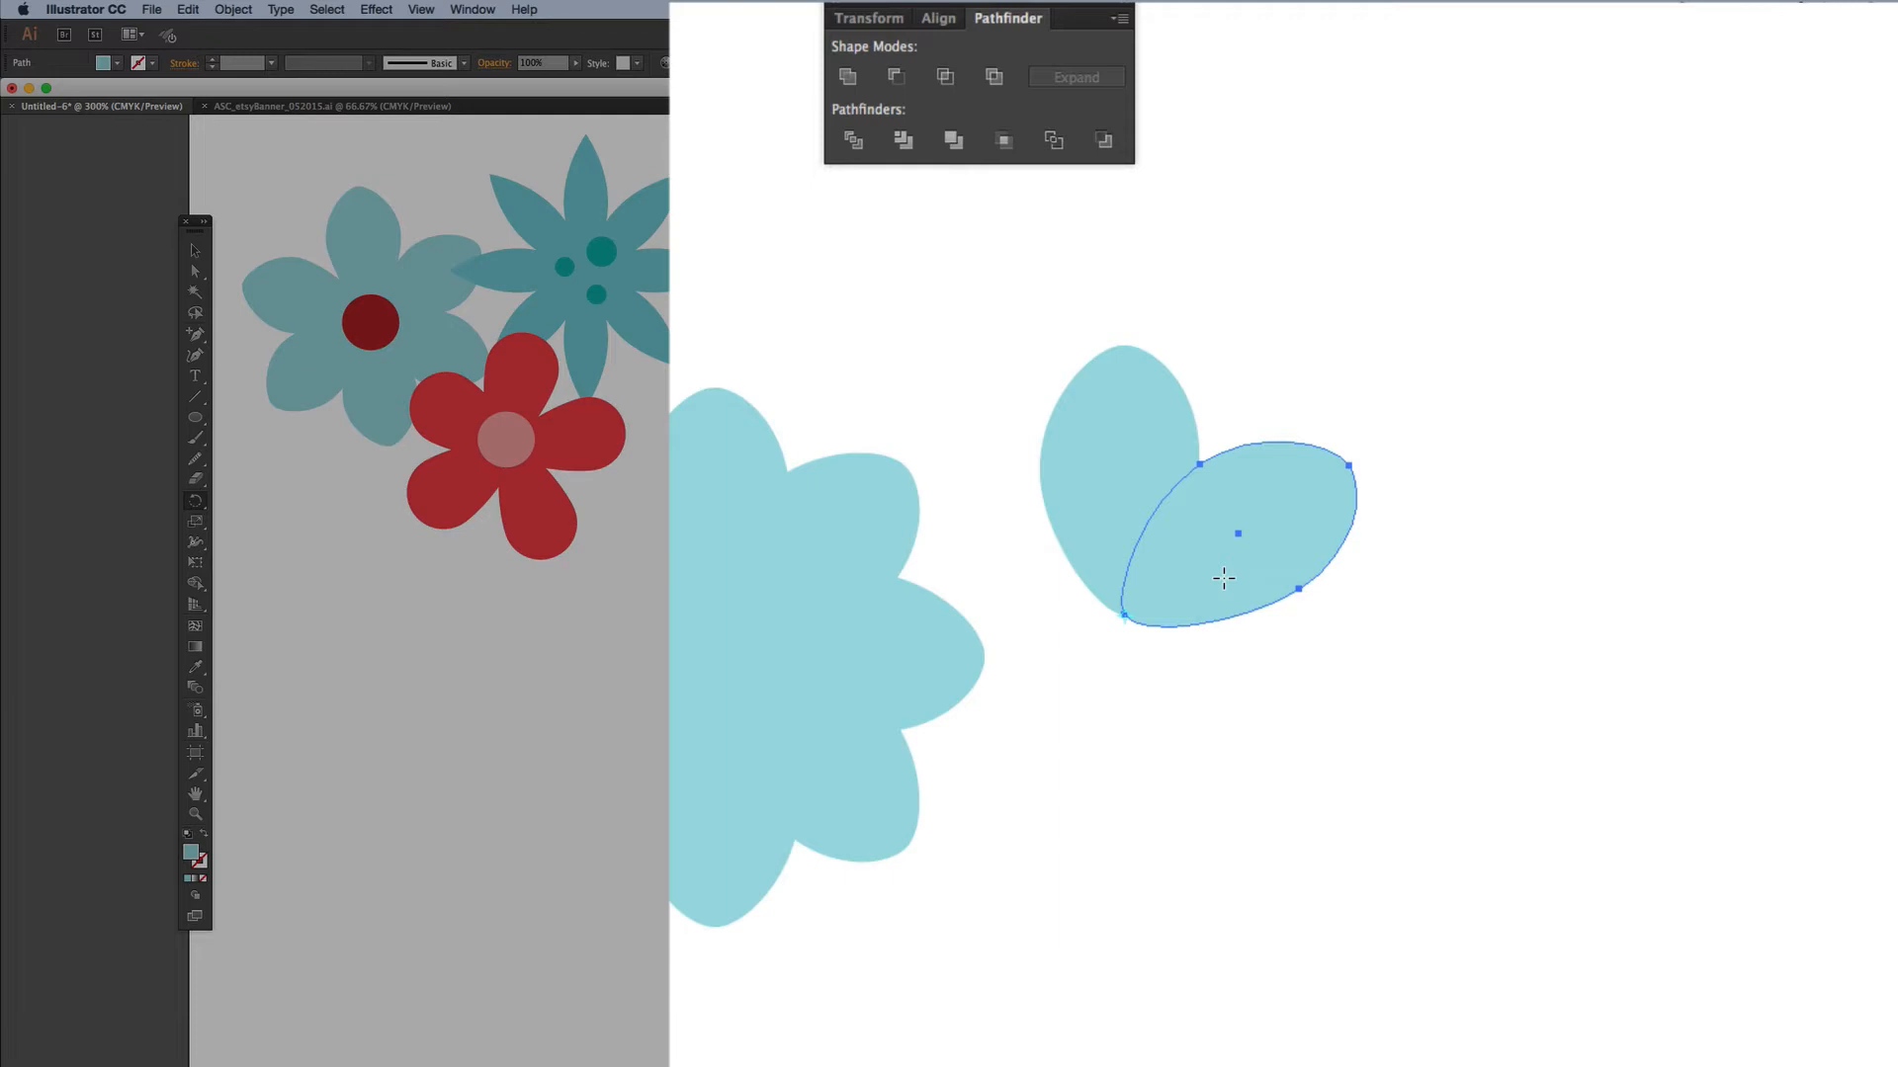
# - Repeat the rotated petal copy four times to form a six-petal flower, and move it clear of the first flower
pyautogui.press('super+d')
pyautogui.press('super+d')
pyautogui.press('super+d')
pyautogui.press('super+d')
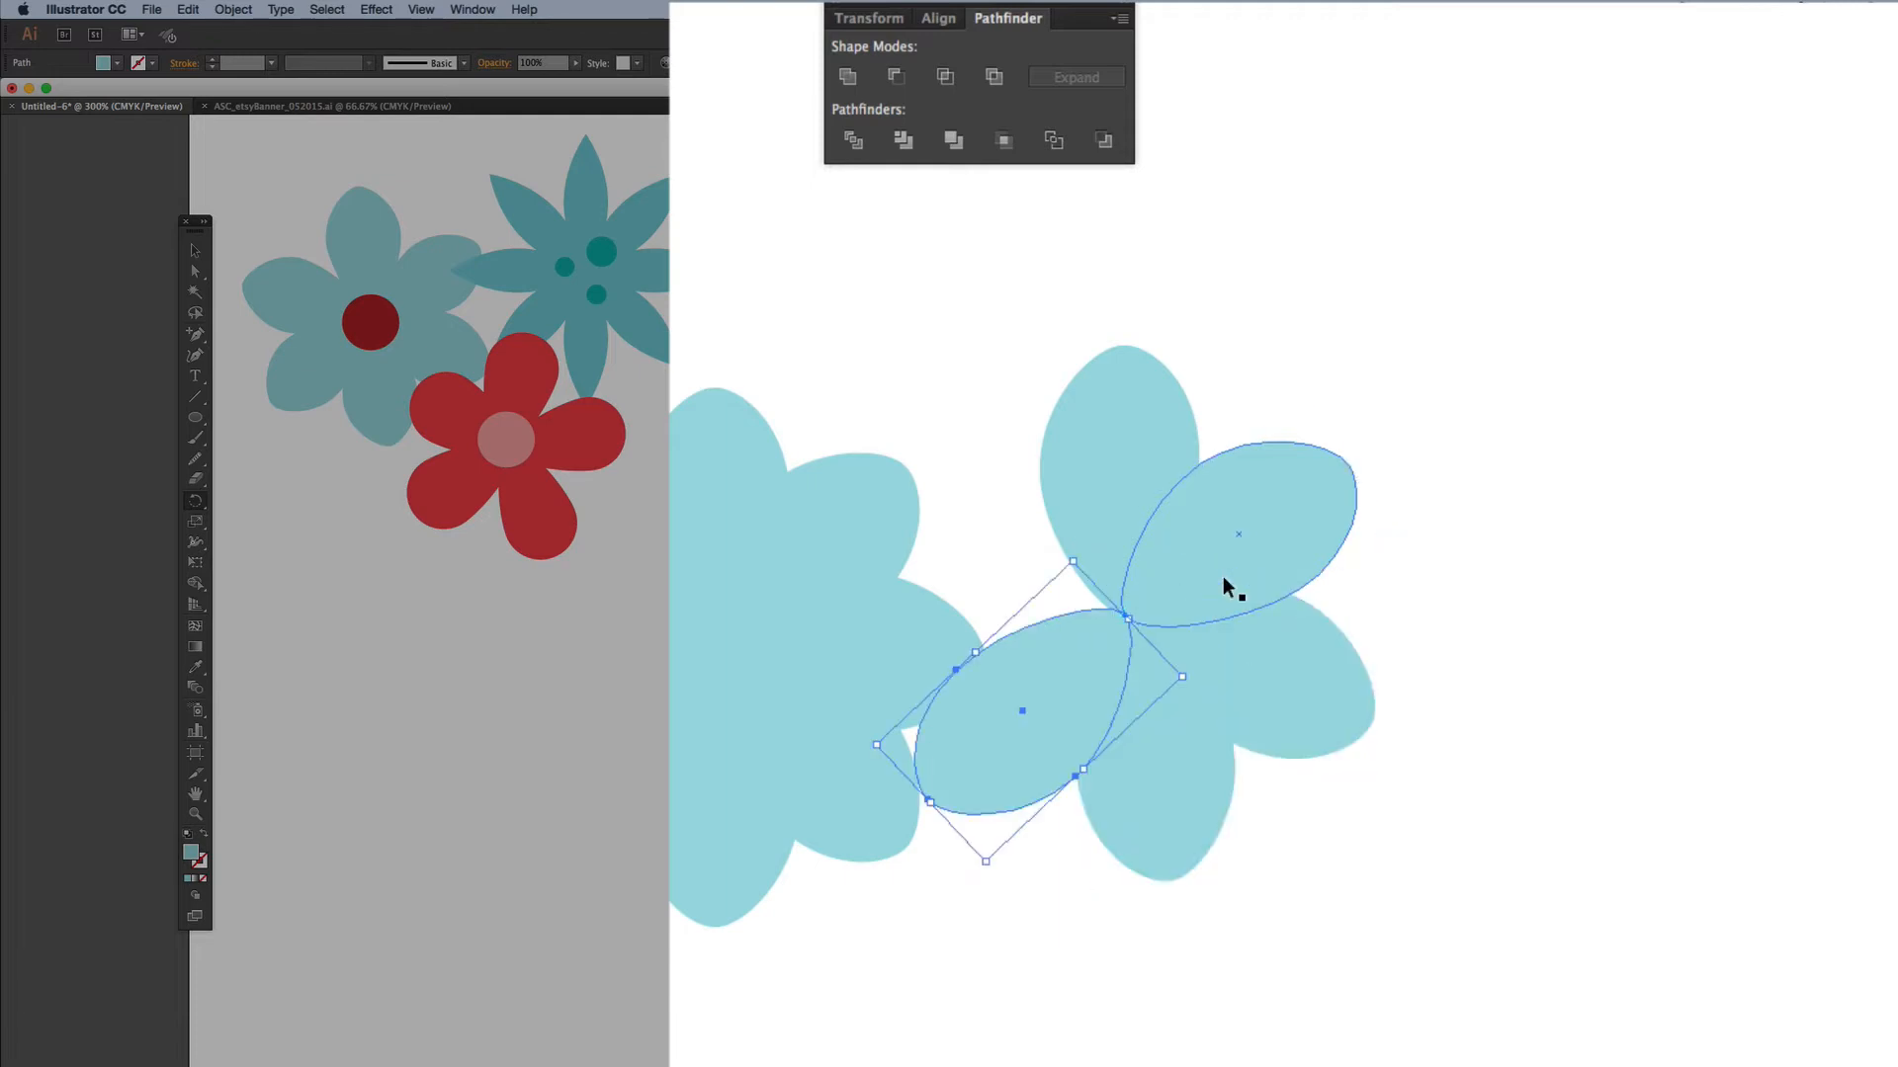
pyautogui.moveTo(996, 375); pyautogui.dragTo(1235, 787)
pyautogui.moveTo(1228, 776); pyautogui.dragTo(1476, 761)
pyautogui.click(1479, 764)
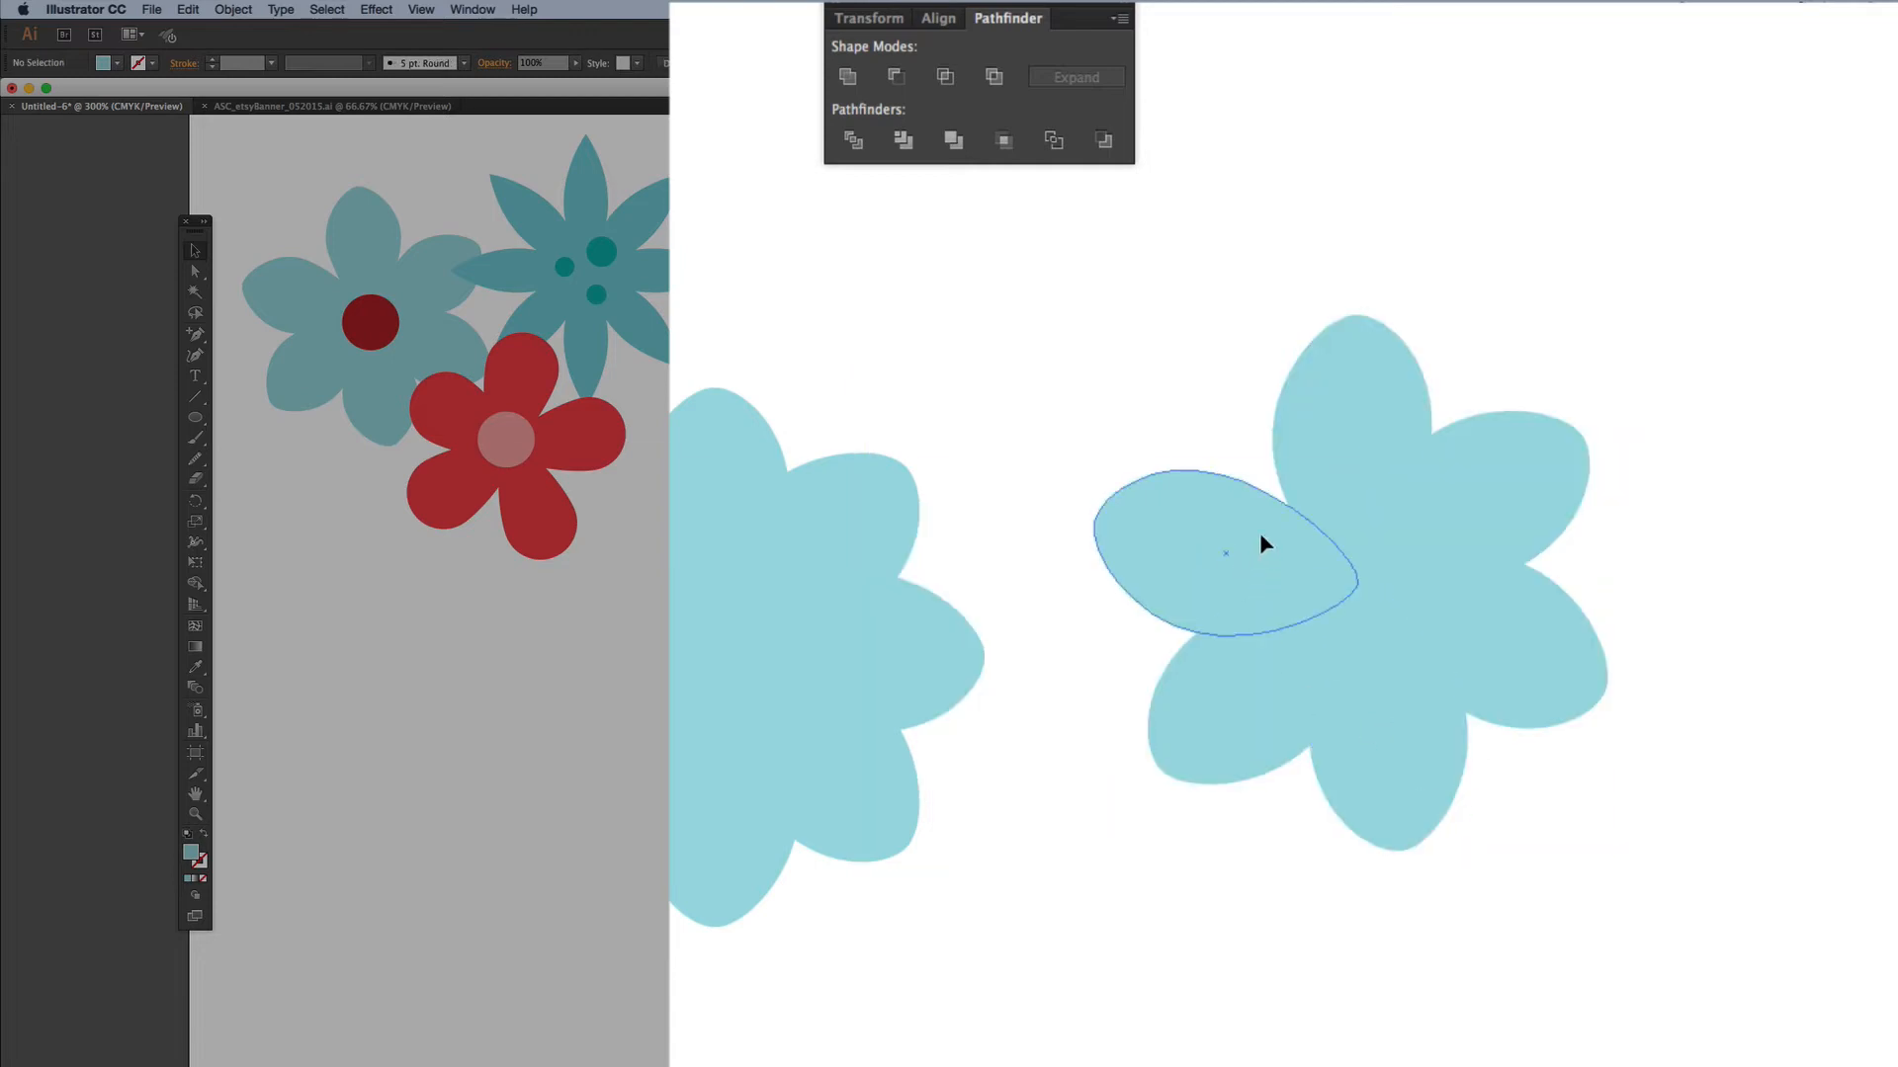
# - Reposition the upper-left and upper-right petals of the six-petal flower to even out the gaps between petals
pyautogui.moveTo(1262, 543)
pyautogui.mouseDown()
pyautogui.moveTo(1271, 530)
pyautogui.moveTo(1267, 545)
pyautogui.mouseUp()
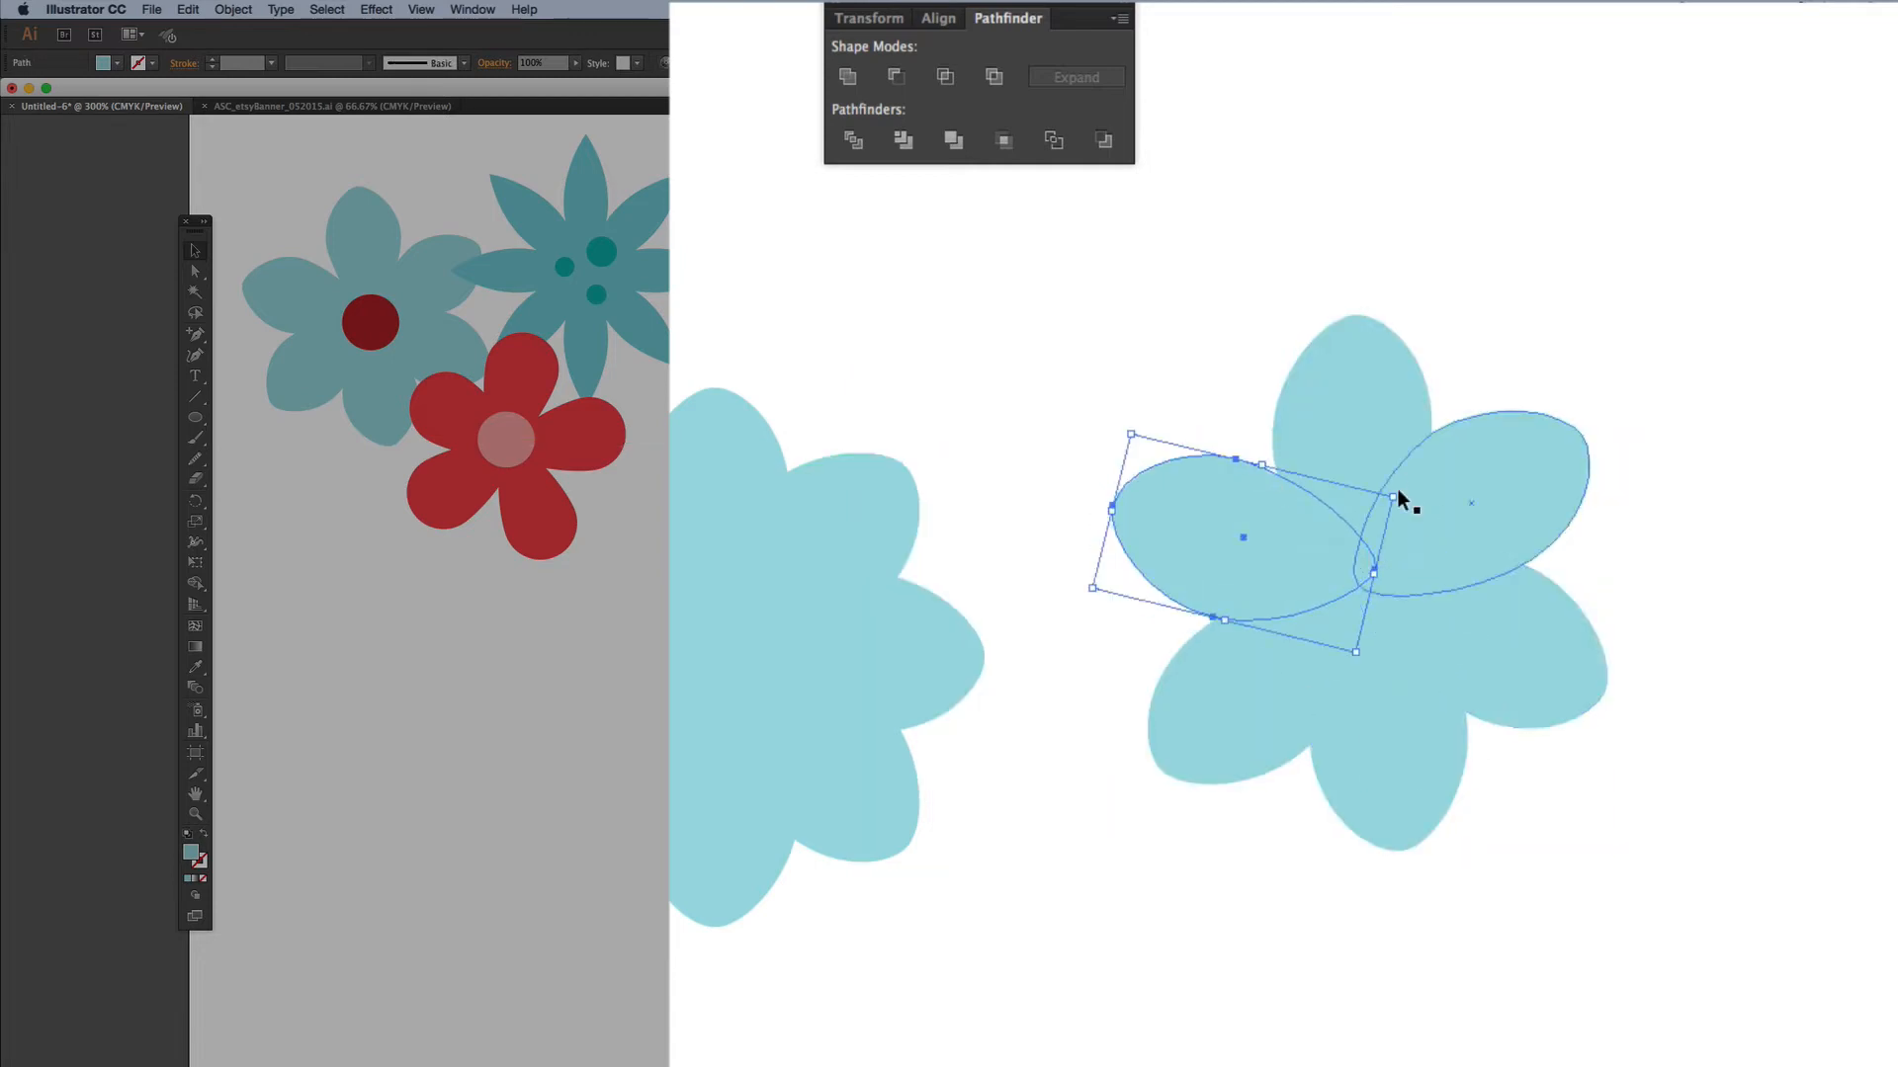
pyautogui.moveTo(1398, 490); pyautogui.dragTo(1405, 522)
pyautogui.click(1641, 811)
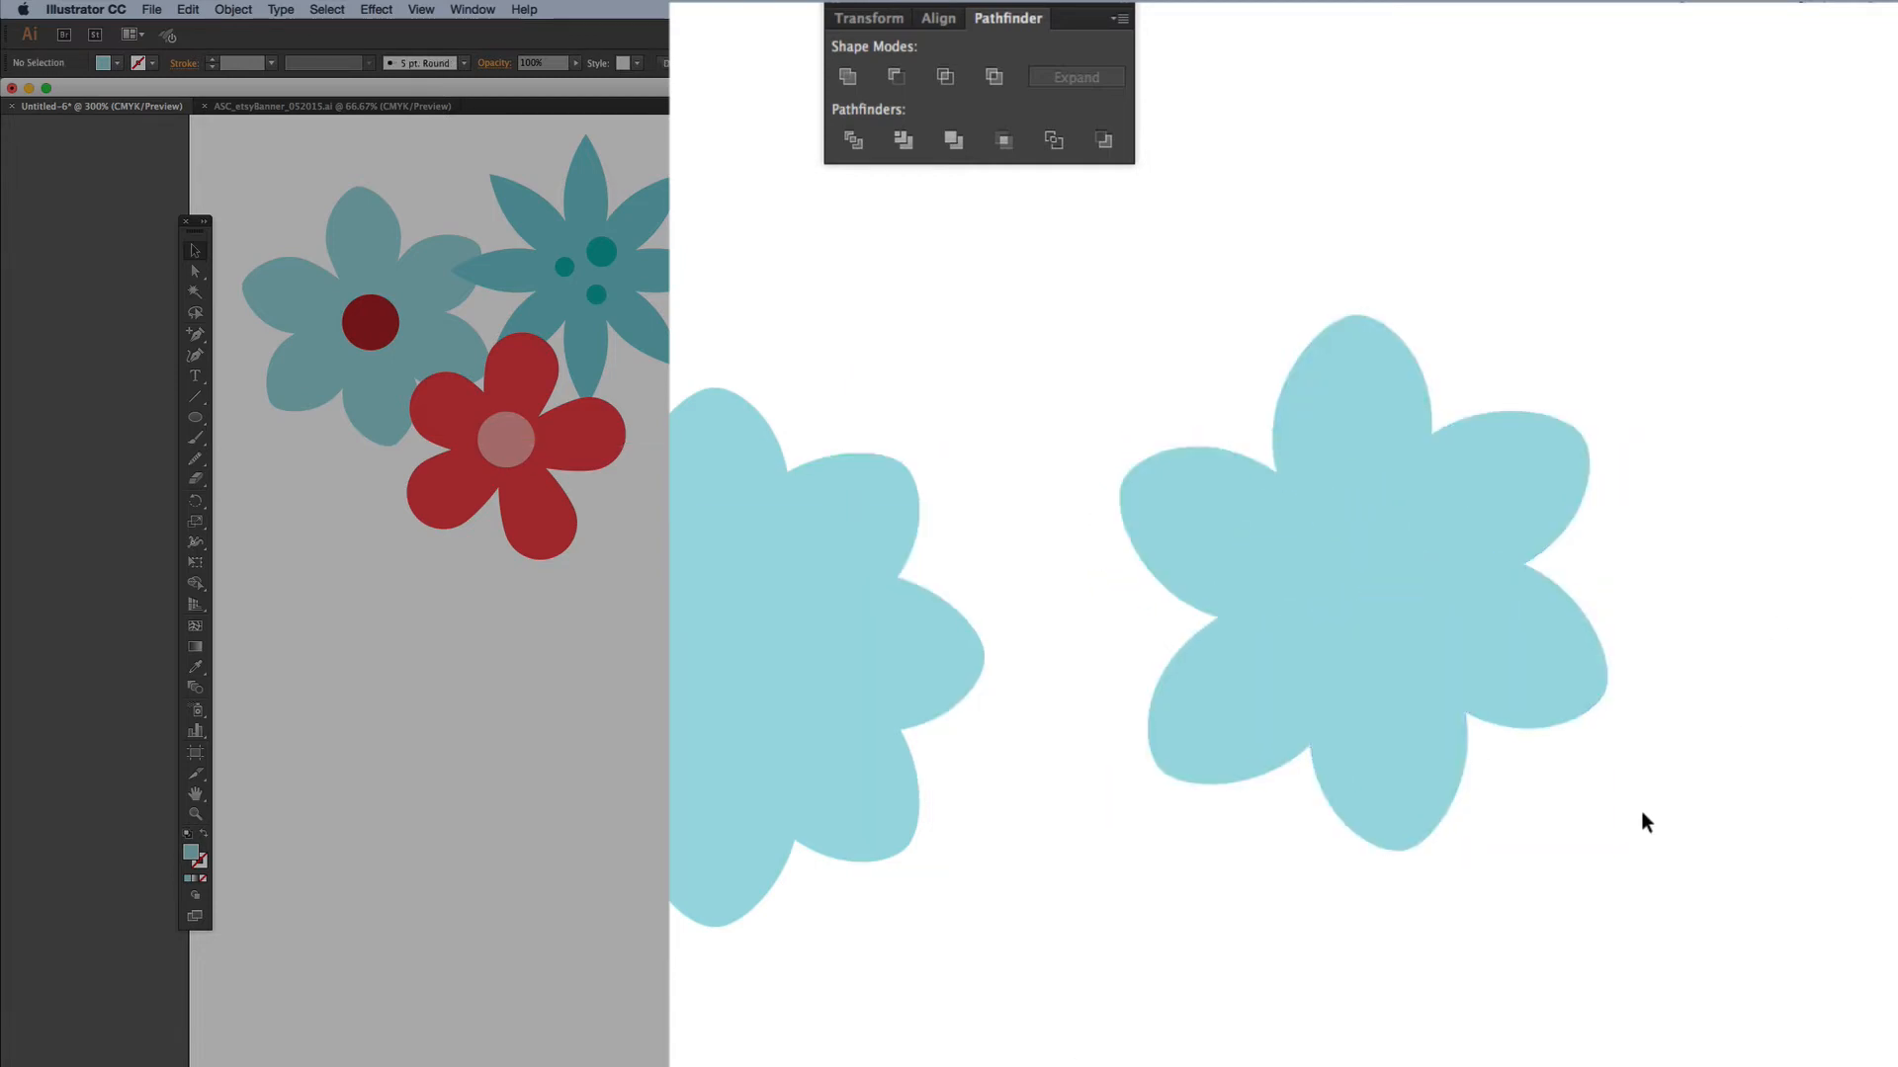
pyautogui.moveTo(1522, 468); pyautogui.dragTo(1554, 495)
pyautogui.click(1871, 767)
# - Try deleting the lower-right petal of the six-petal flower, and undo the deletion
pyautogui.click(1503, 611)
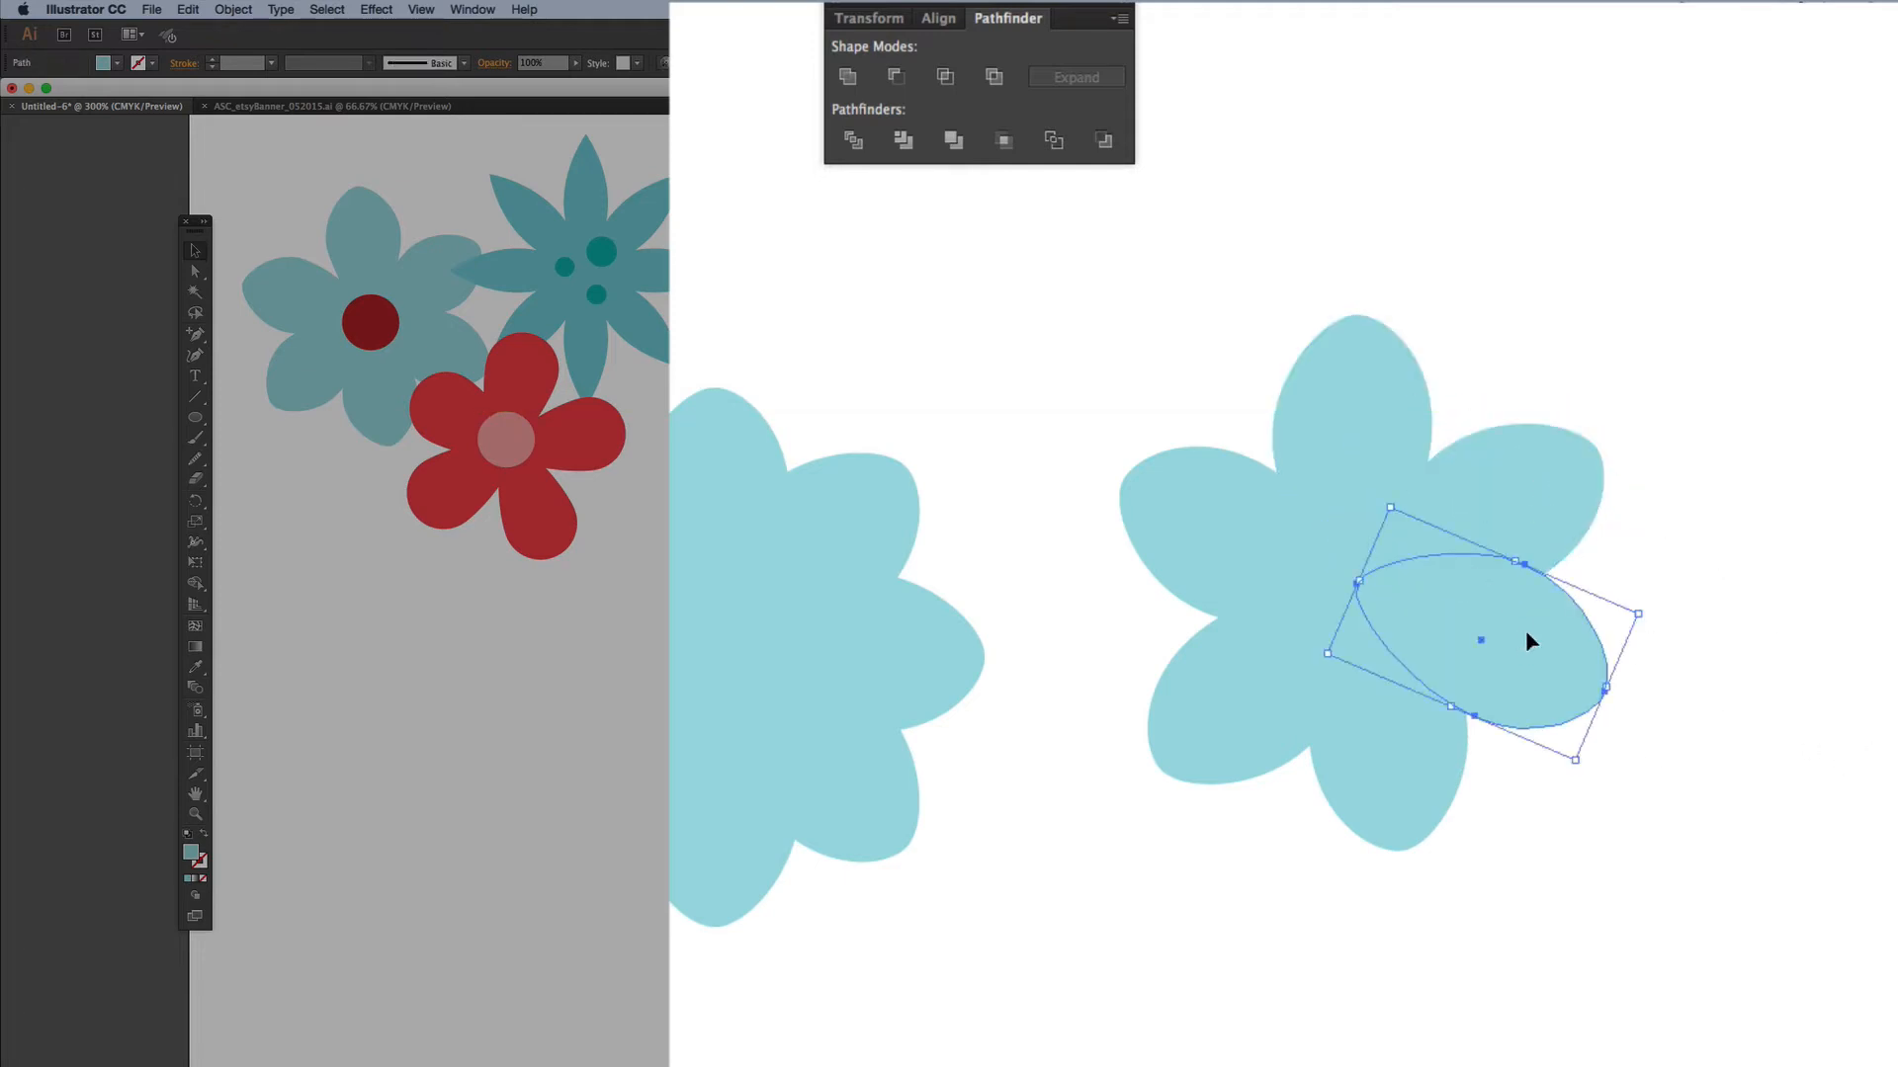
pyautogui.press('Delete')
pyautogui.press('super+z')
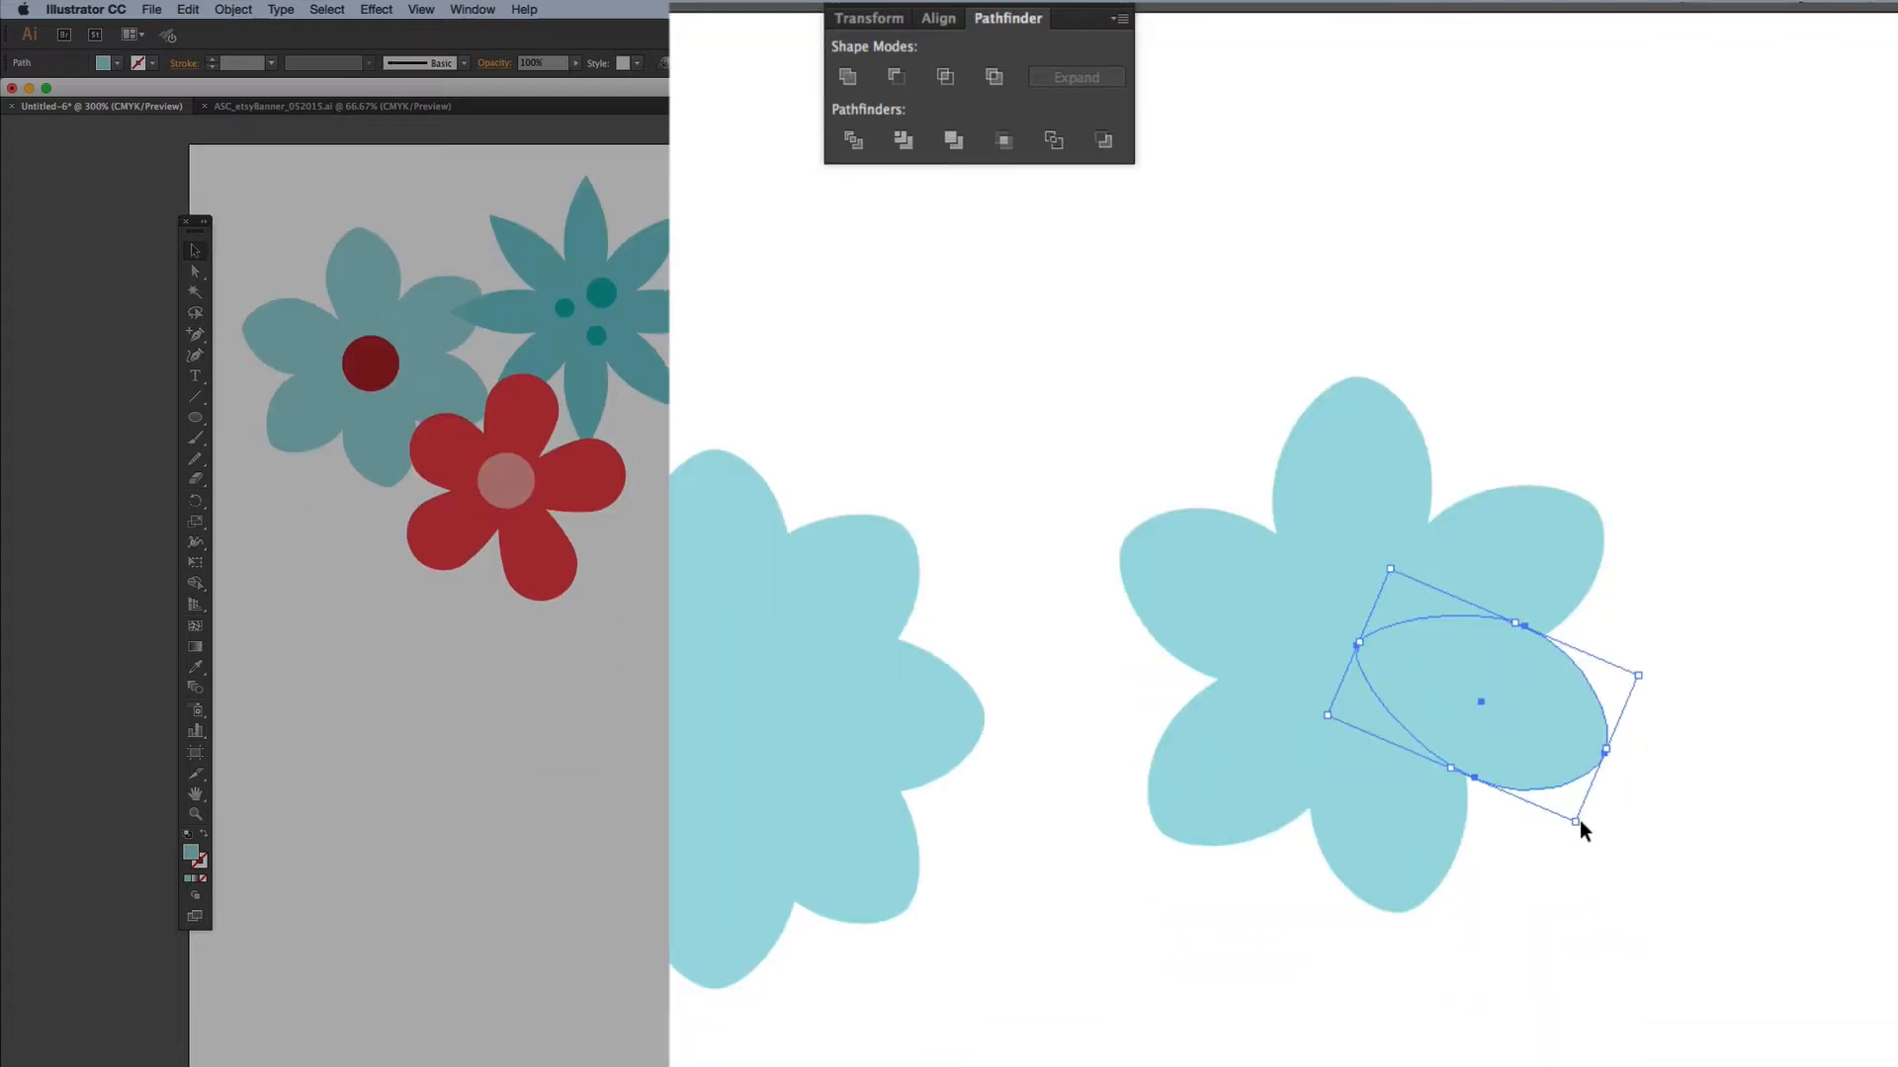
pyautogui.click(1601, 860)
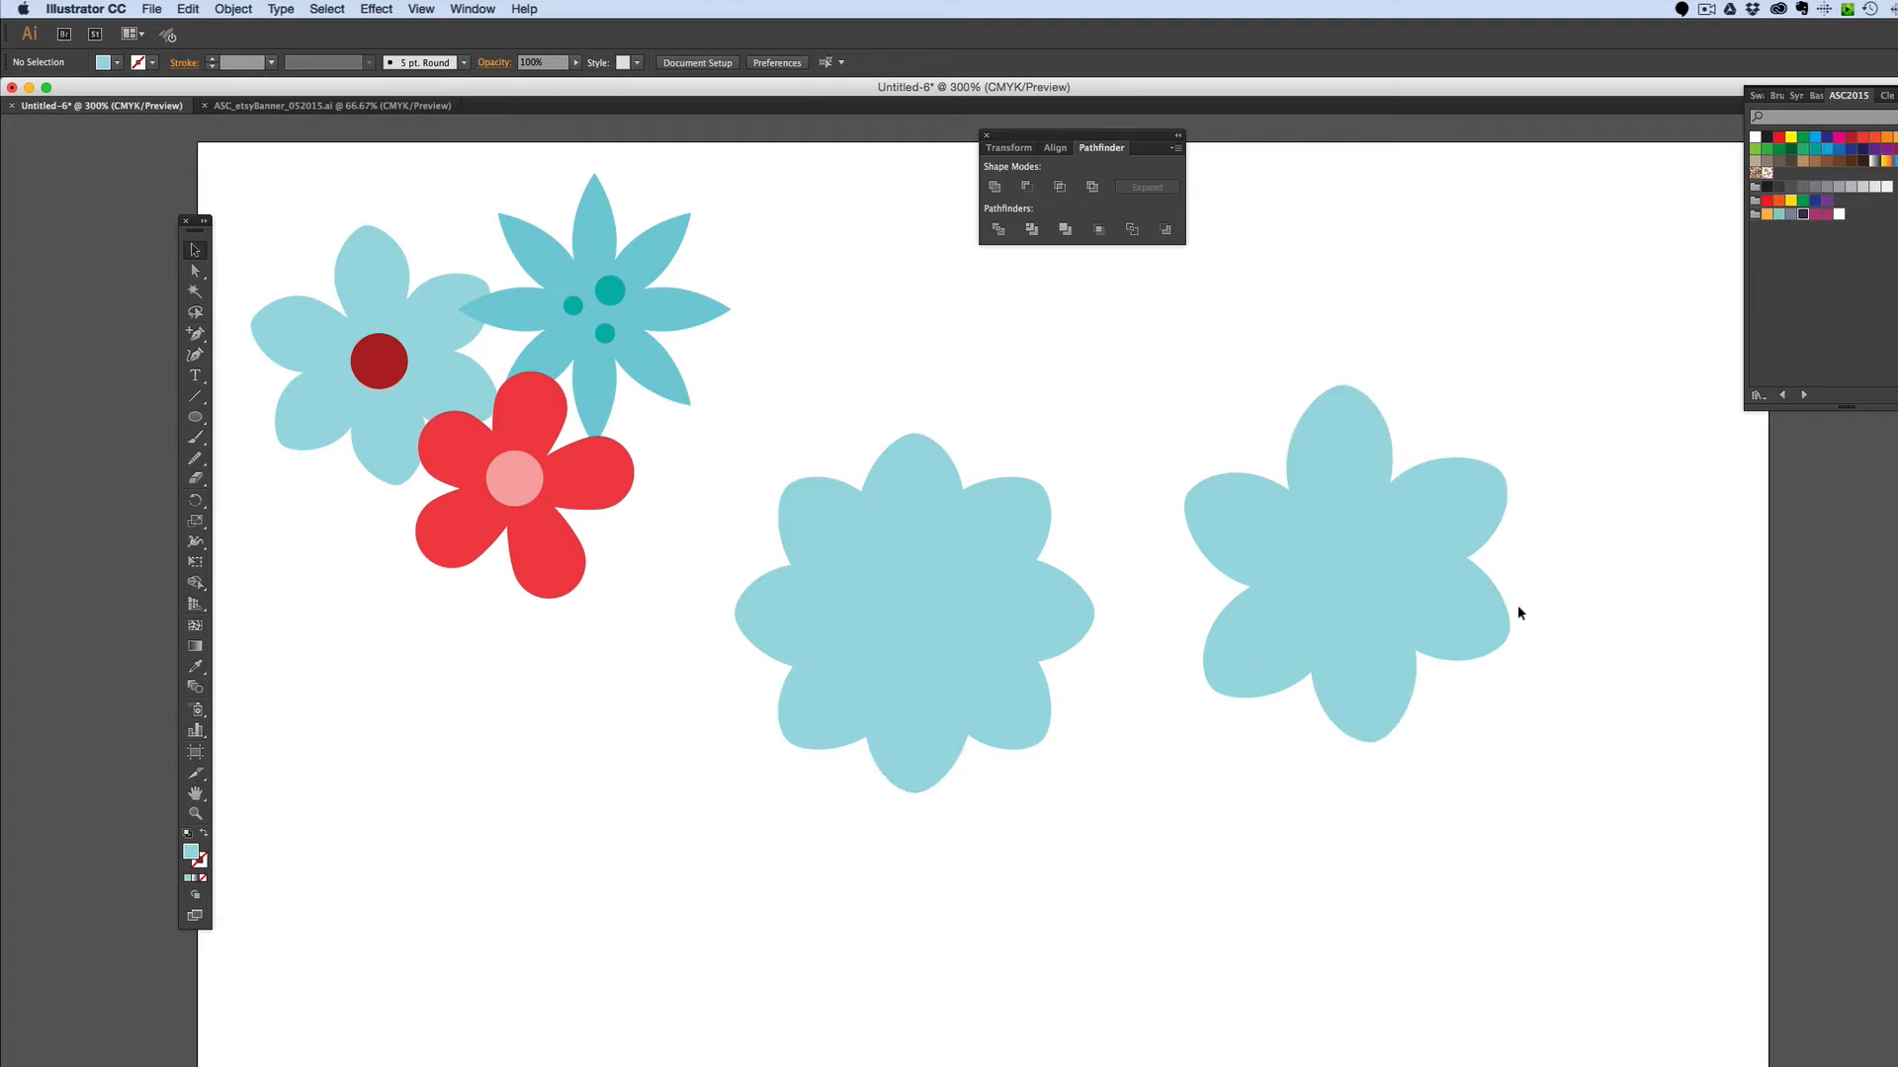
# - Delete the whole six-petal flower, keeping only the eight-petal one
pyautogui.moveTo(1393, 558); pyautogui.dragTo(1497, 583)
pyautogui.moveTo(1223, 382); pyautogui.dragTo(1508, 793)
pyautogui.press('Delete')
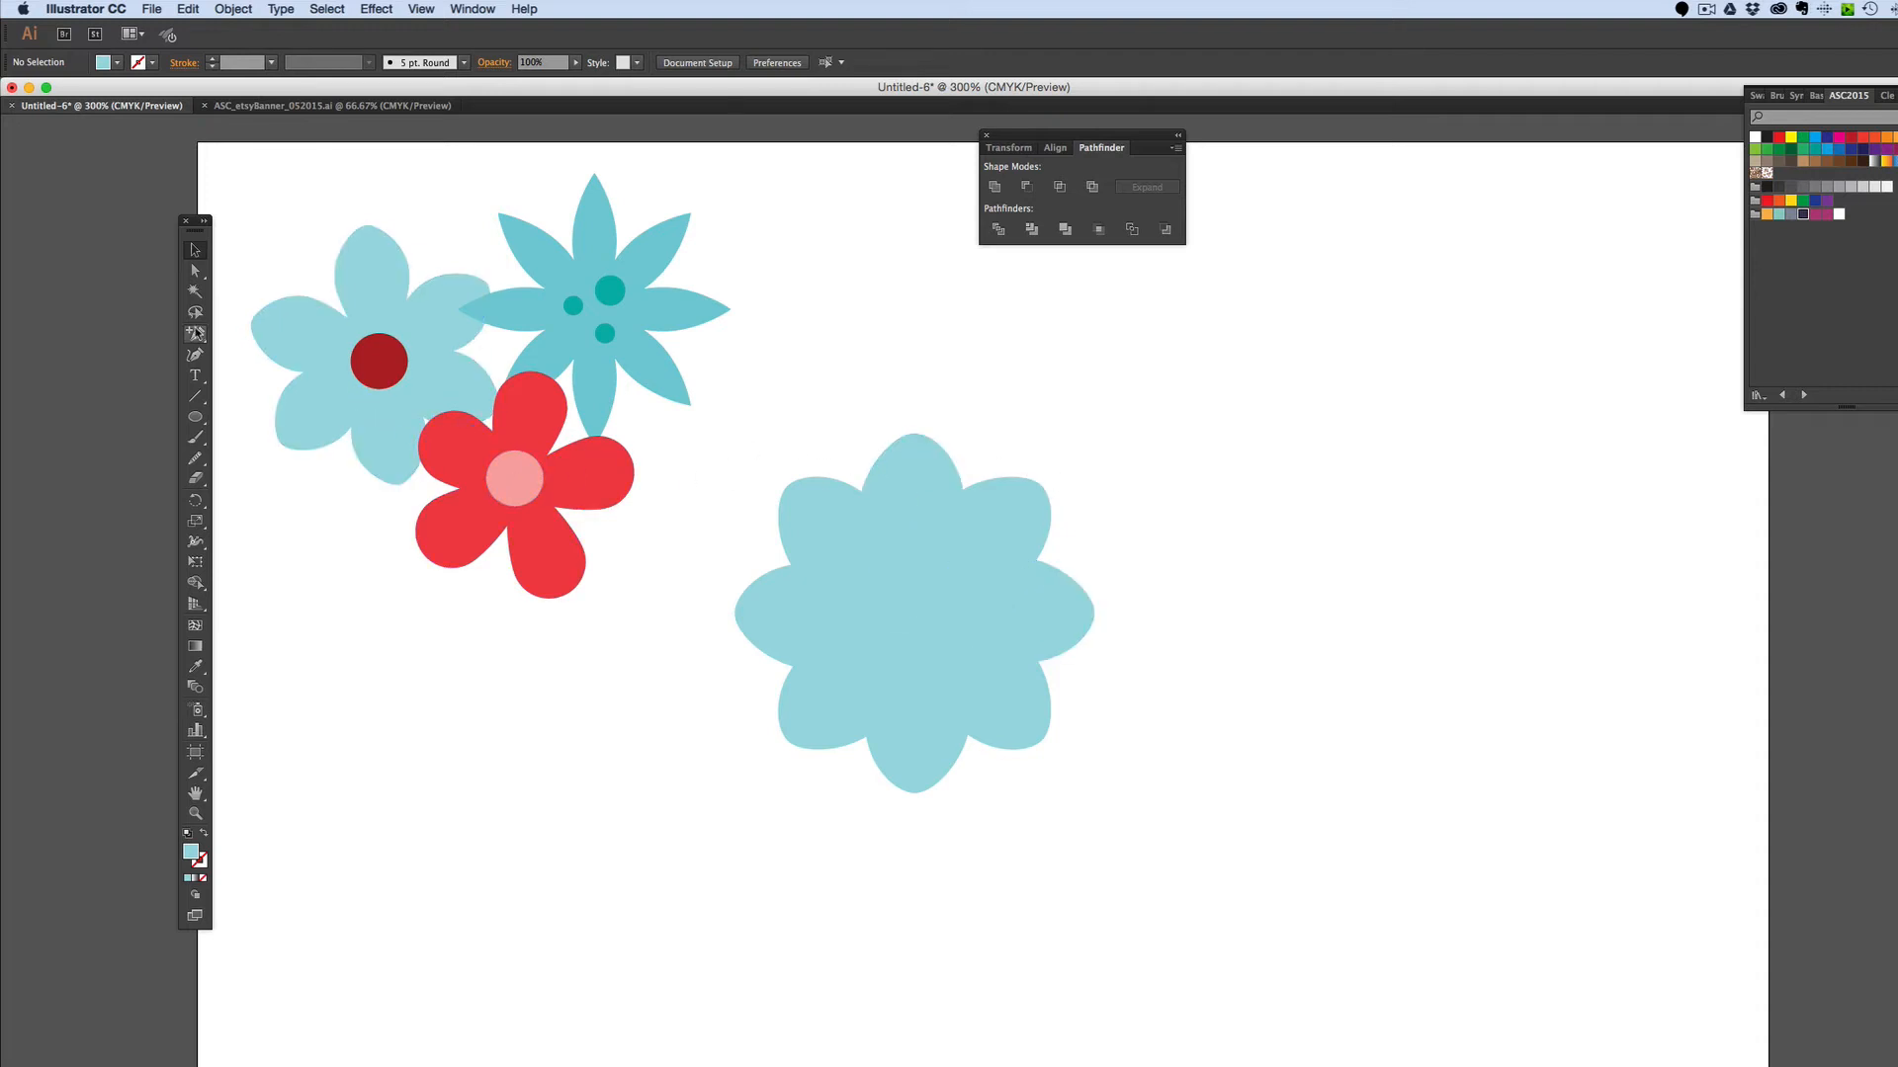
# - Draw a circle about 0.49 in across above the eight-petal flower and fill it with white
pyautogui.press('l')
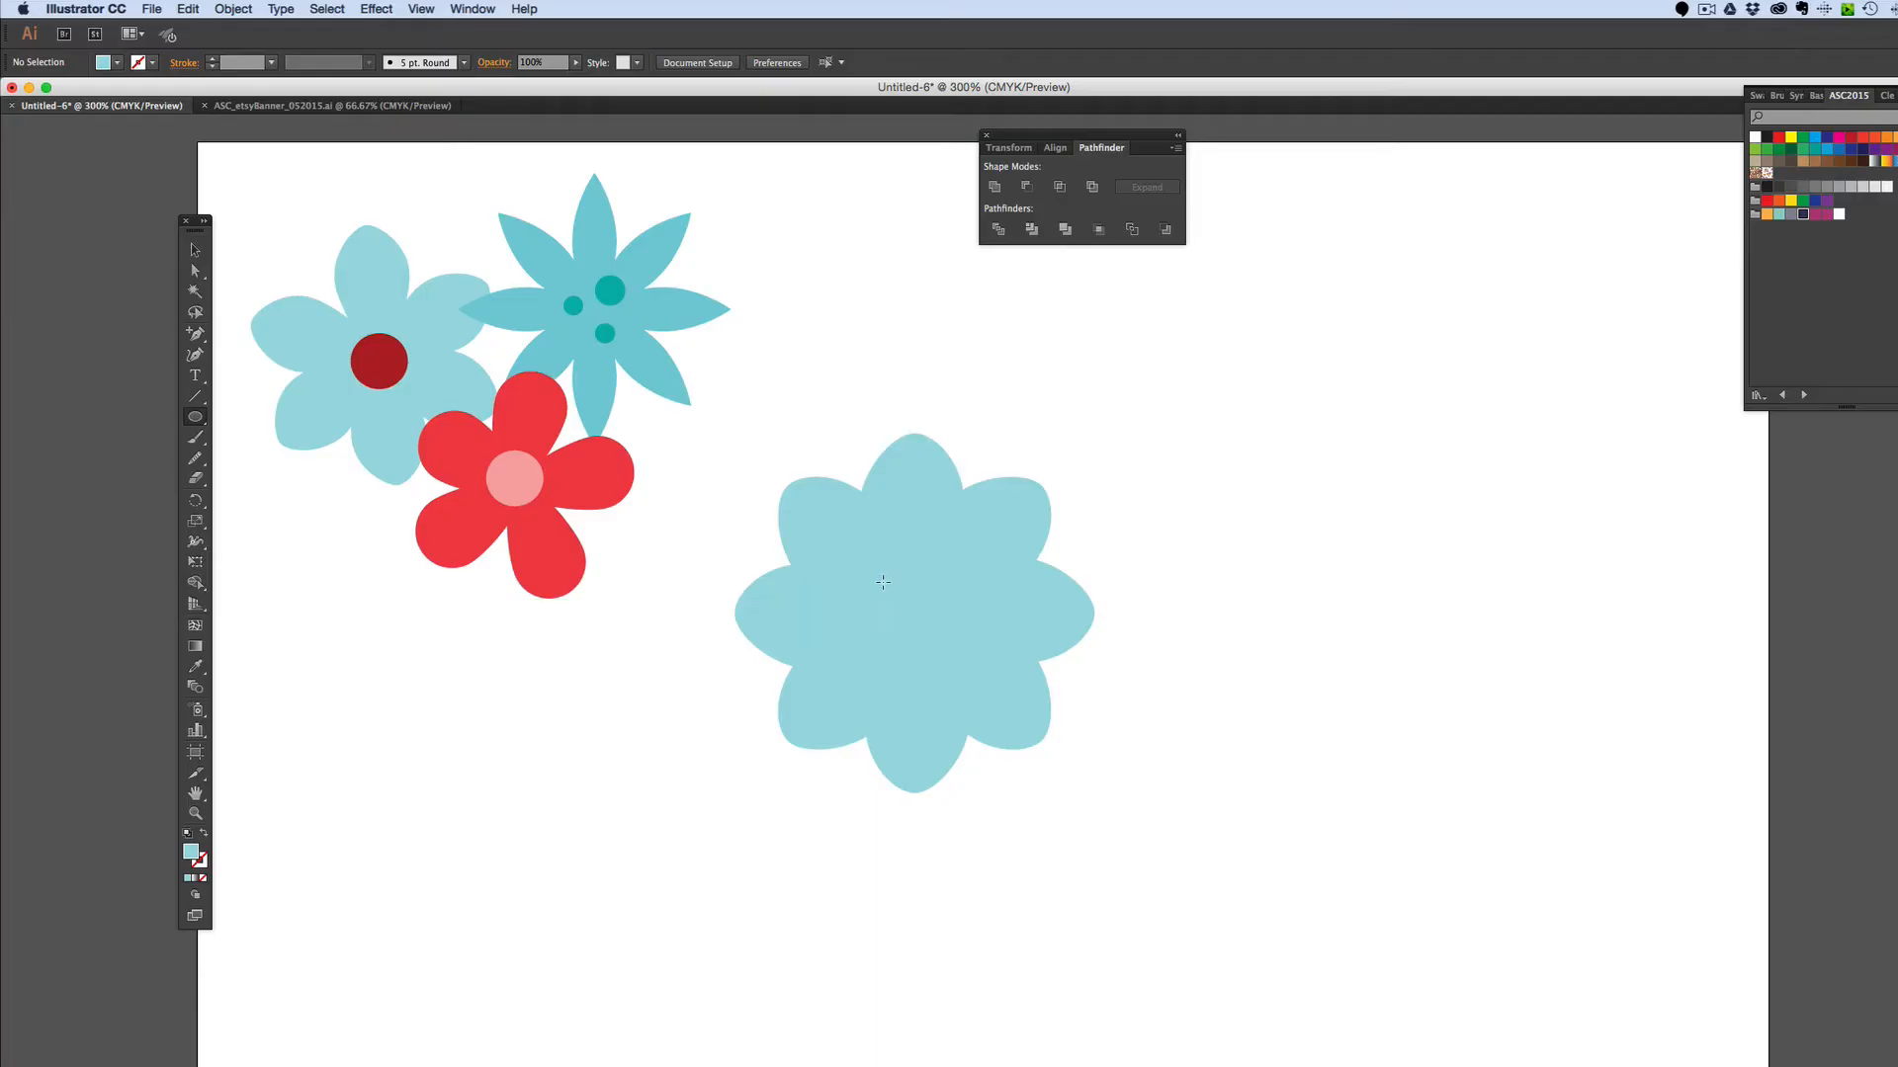
pyautogui.moveTo(876, 574); pyautogui.dragTo(972, 671)
pyautogui.press('super+z')
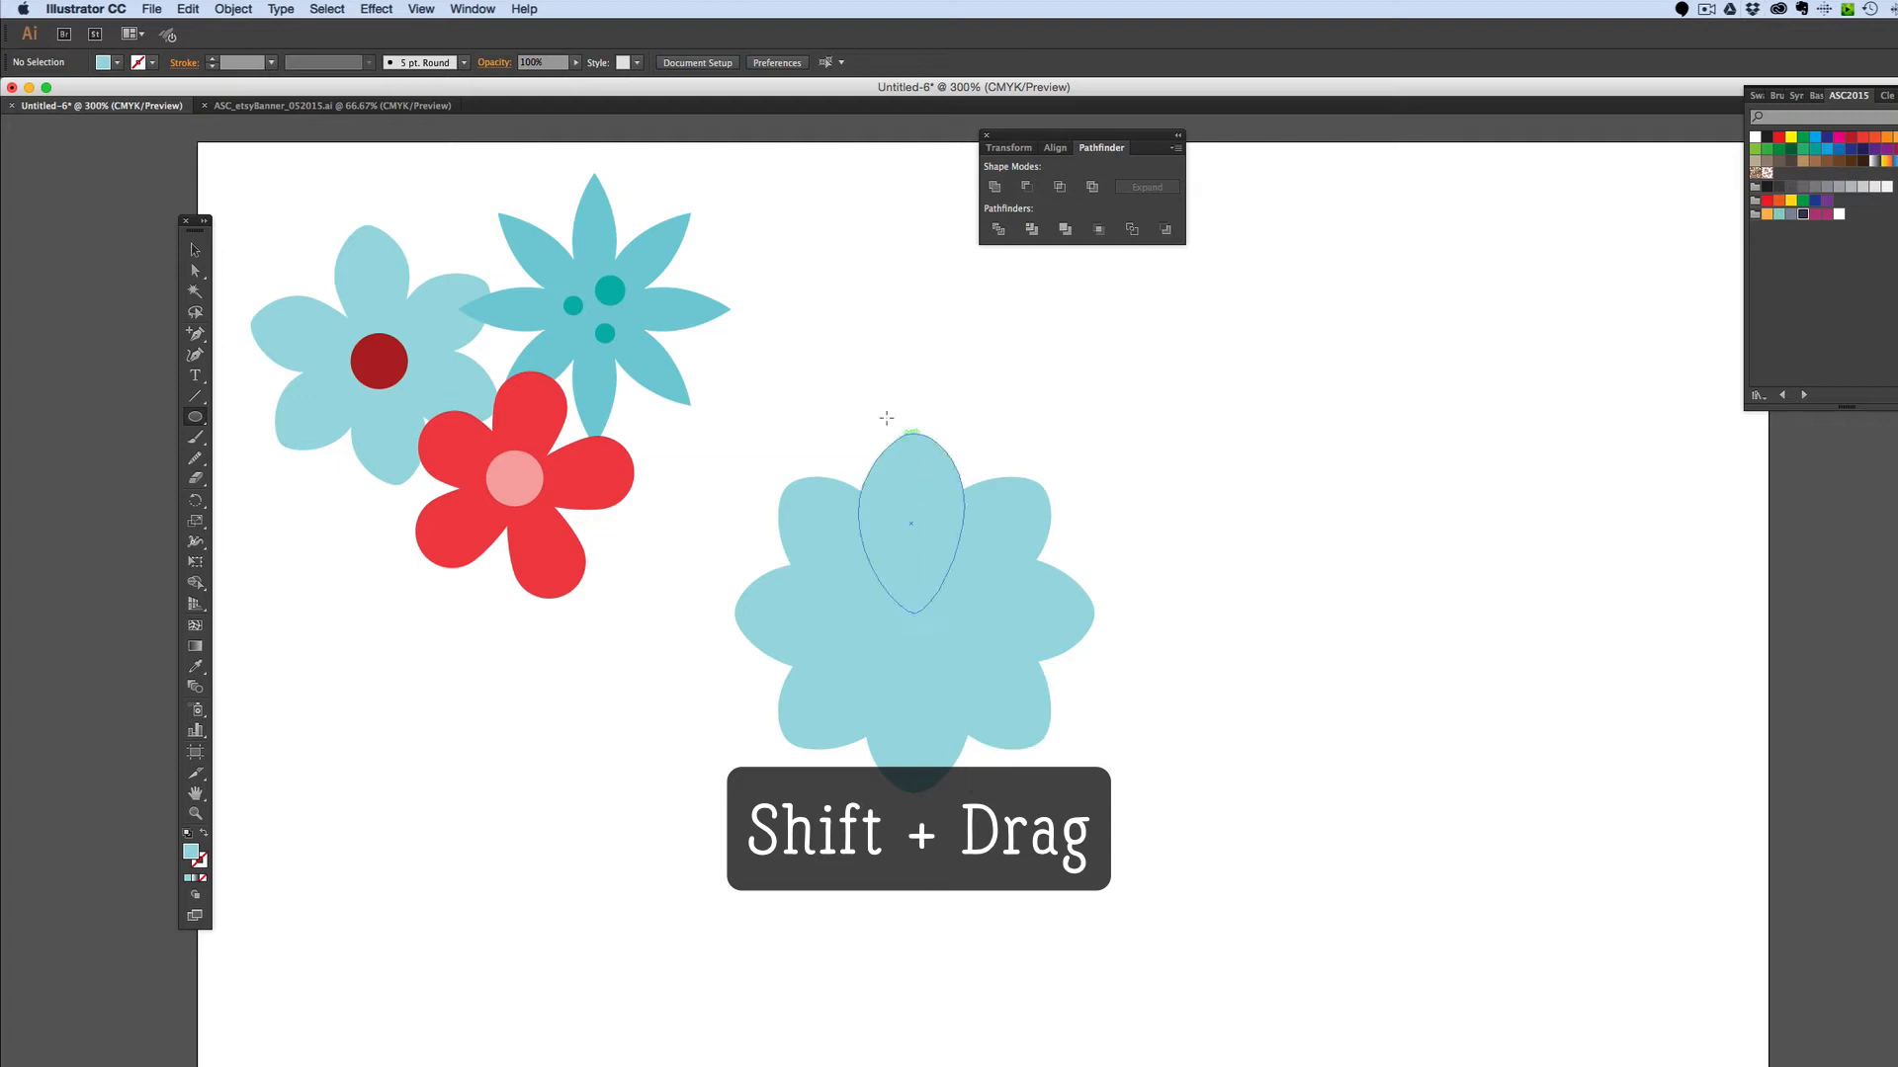
pyautogui.moveTo(820, 333); pyautogui.dragTo(911, 425)
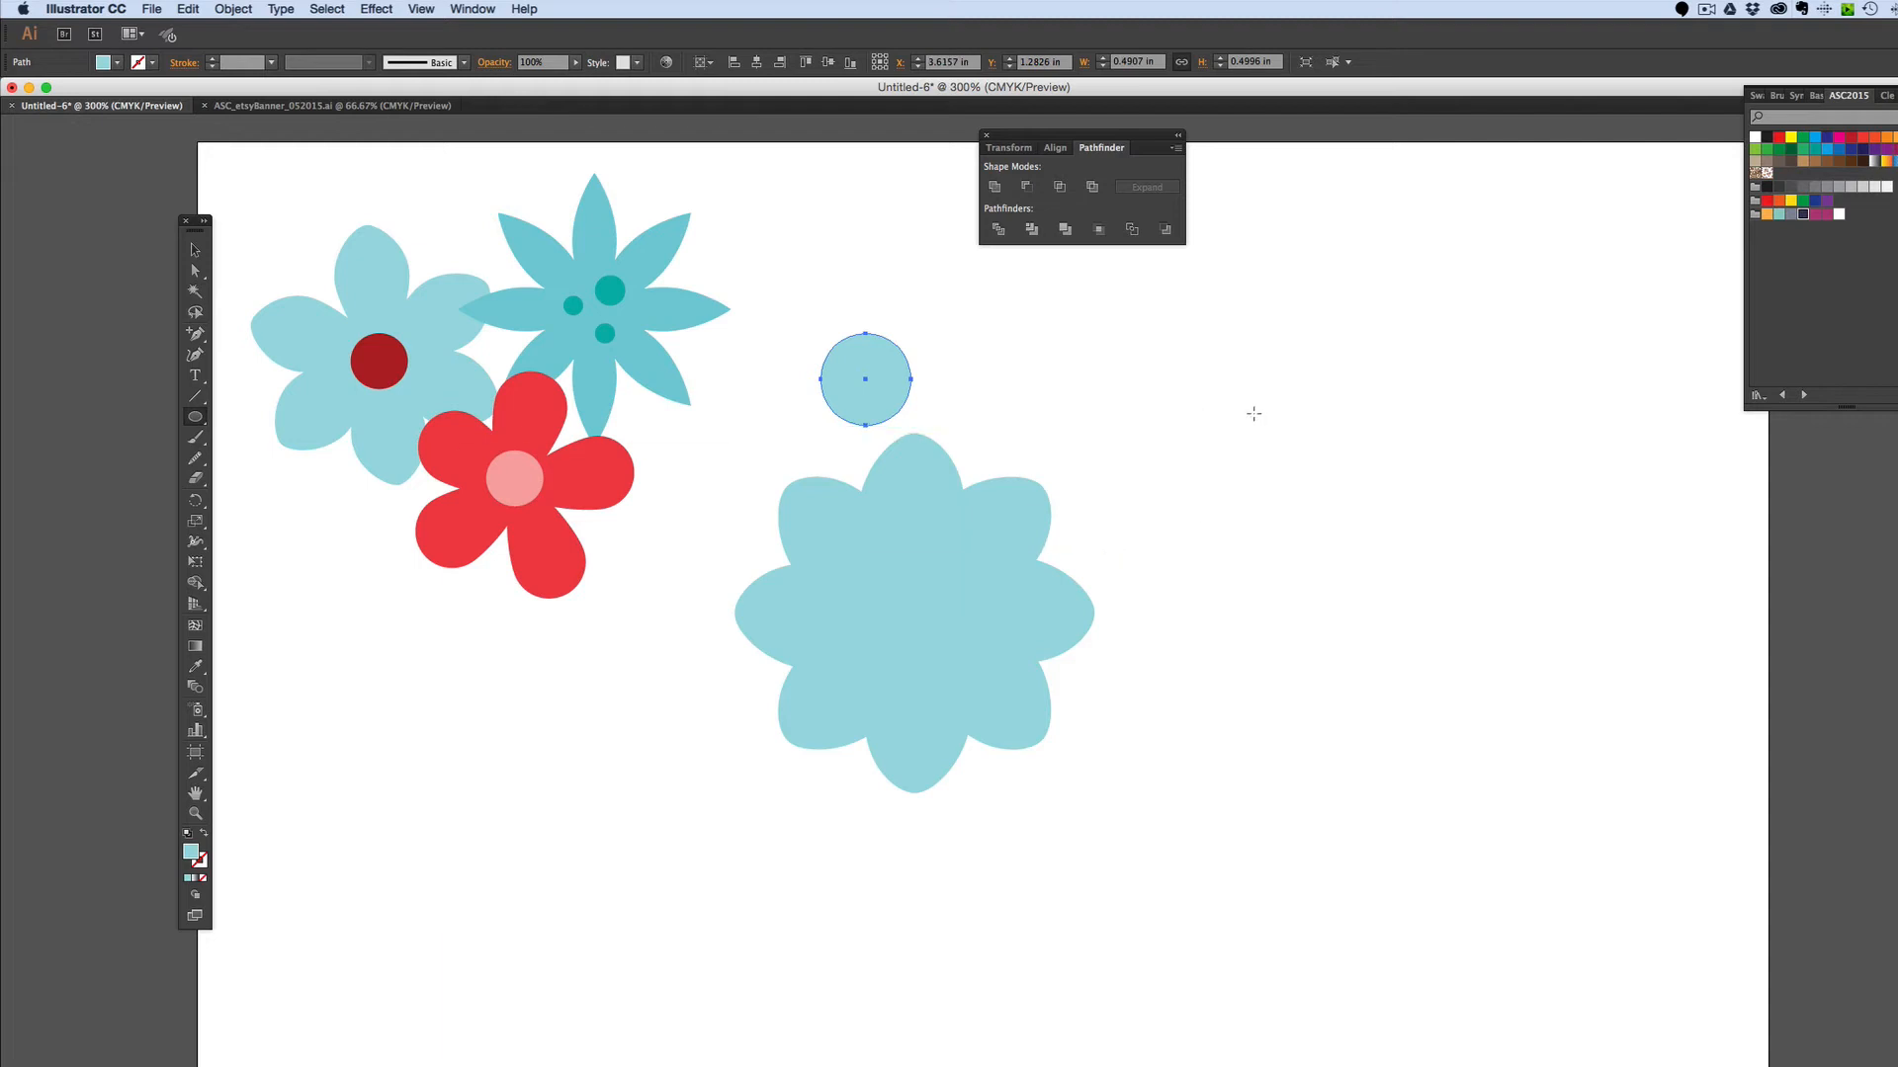
pyautogui.click(1838, 214)
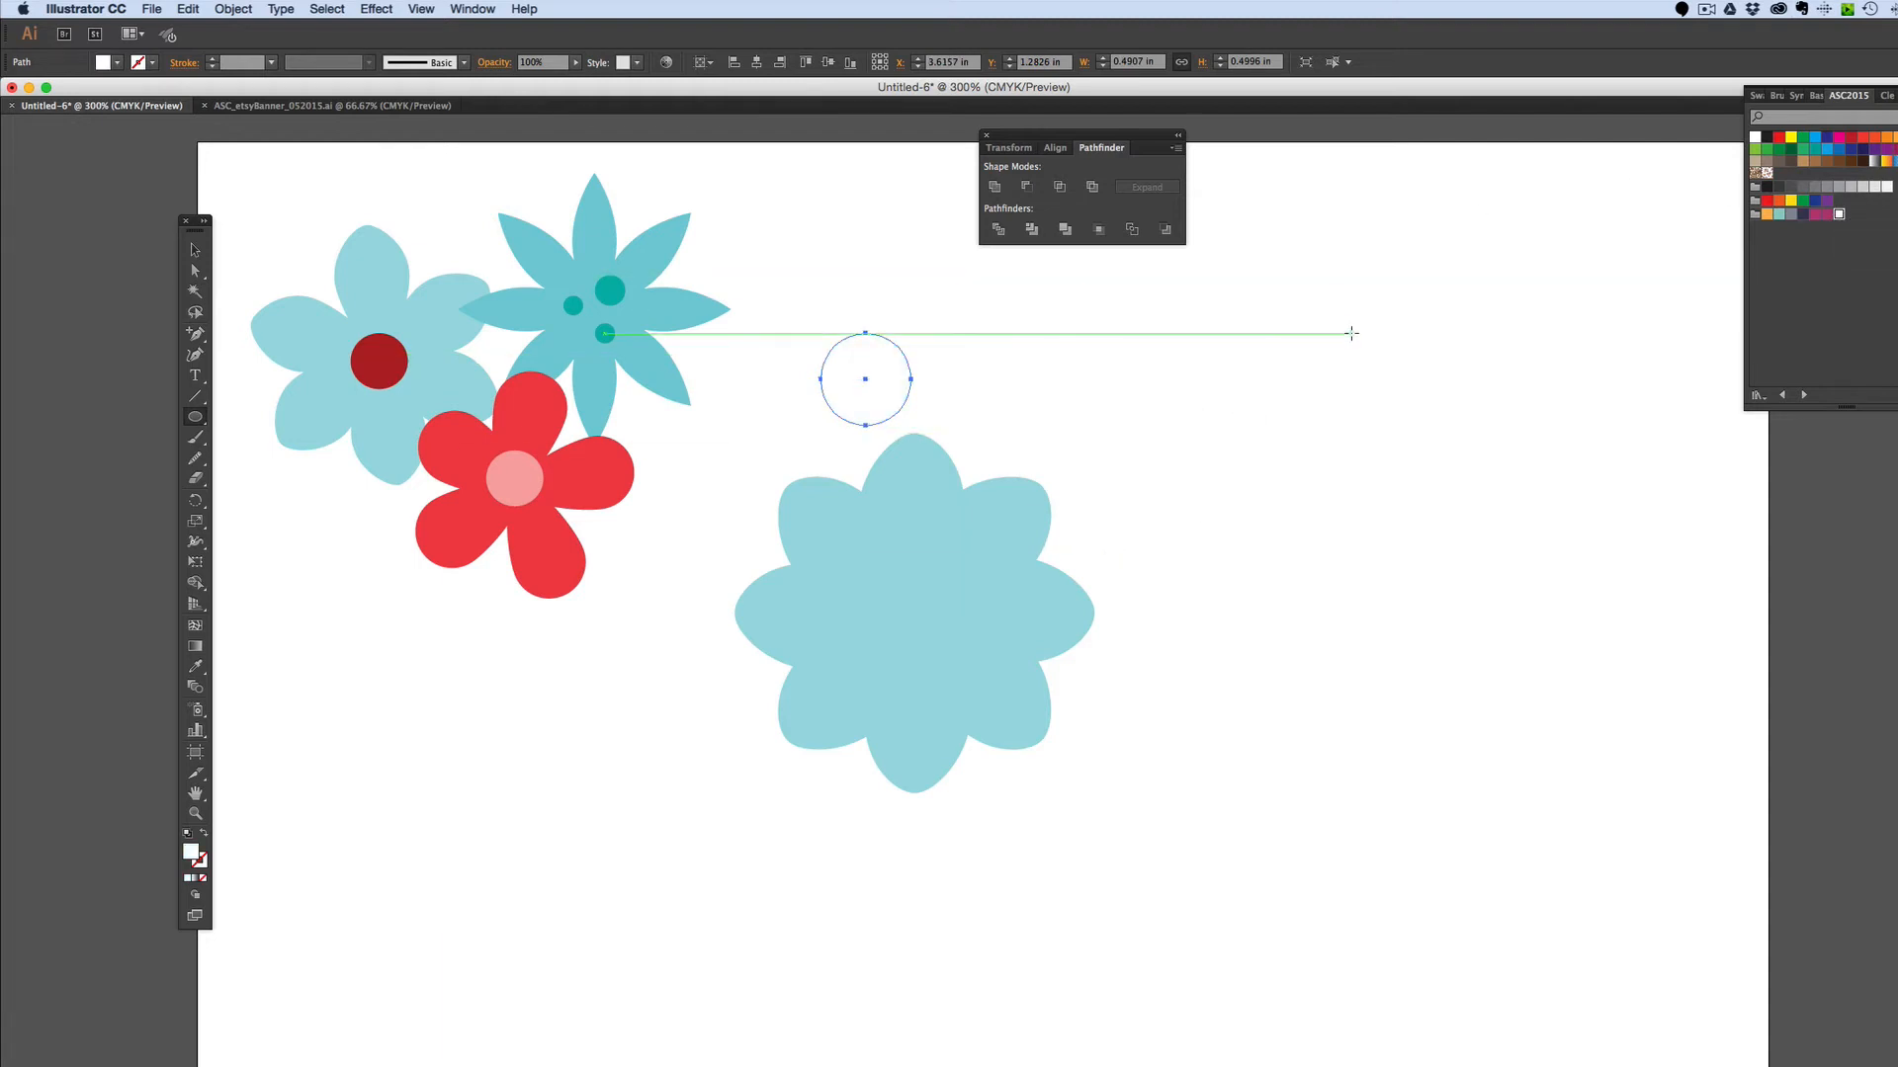
# - Move the white circle onto the middle of the eight-petal flower and nudge it towards the centre
pyautogui.press('v')
pyautogui.moveTo(866, 380); pyautogui.dragTo(918, 614)
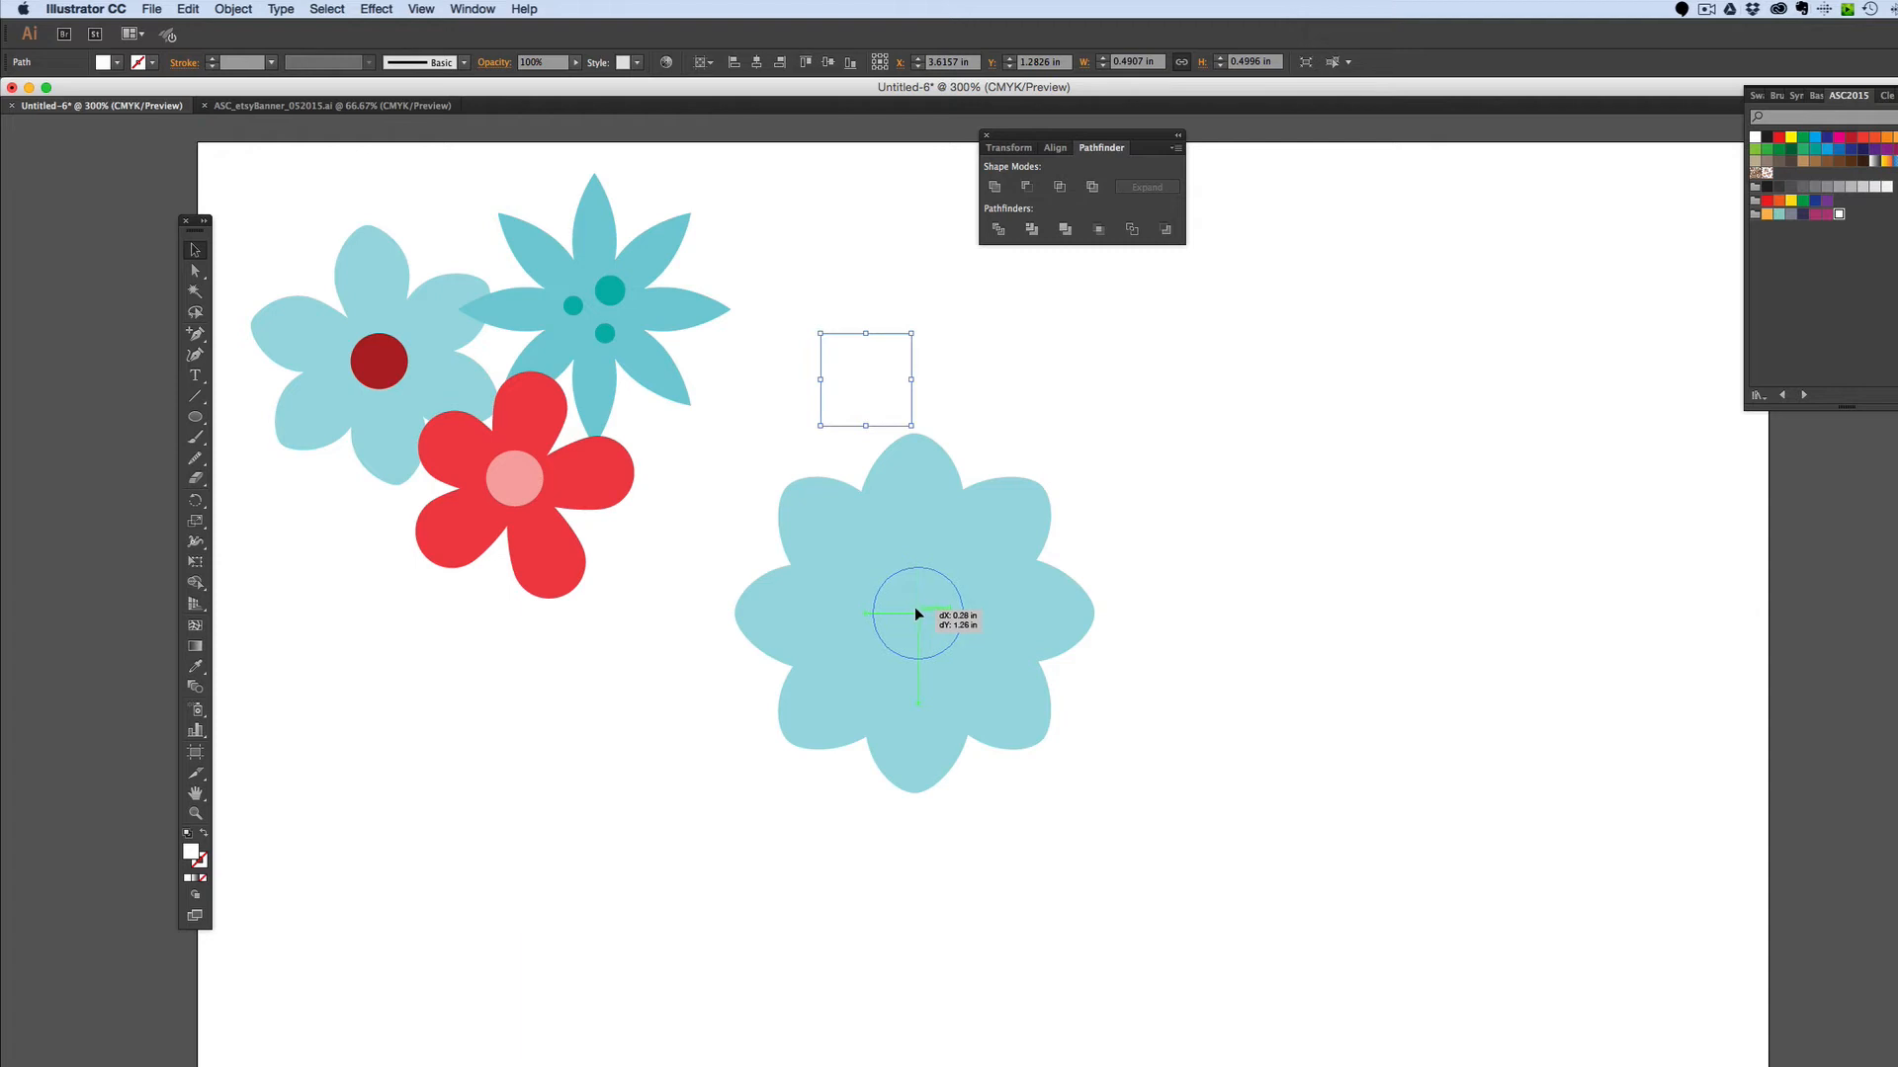
pyautogui.moveTo(916, 611); pyautogui.dragTo(912, 615)
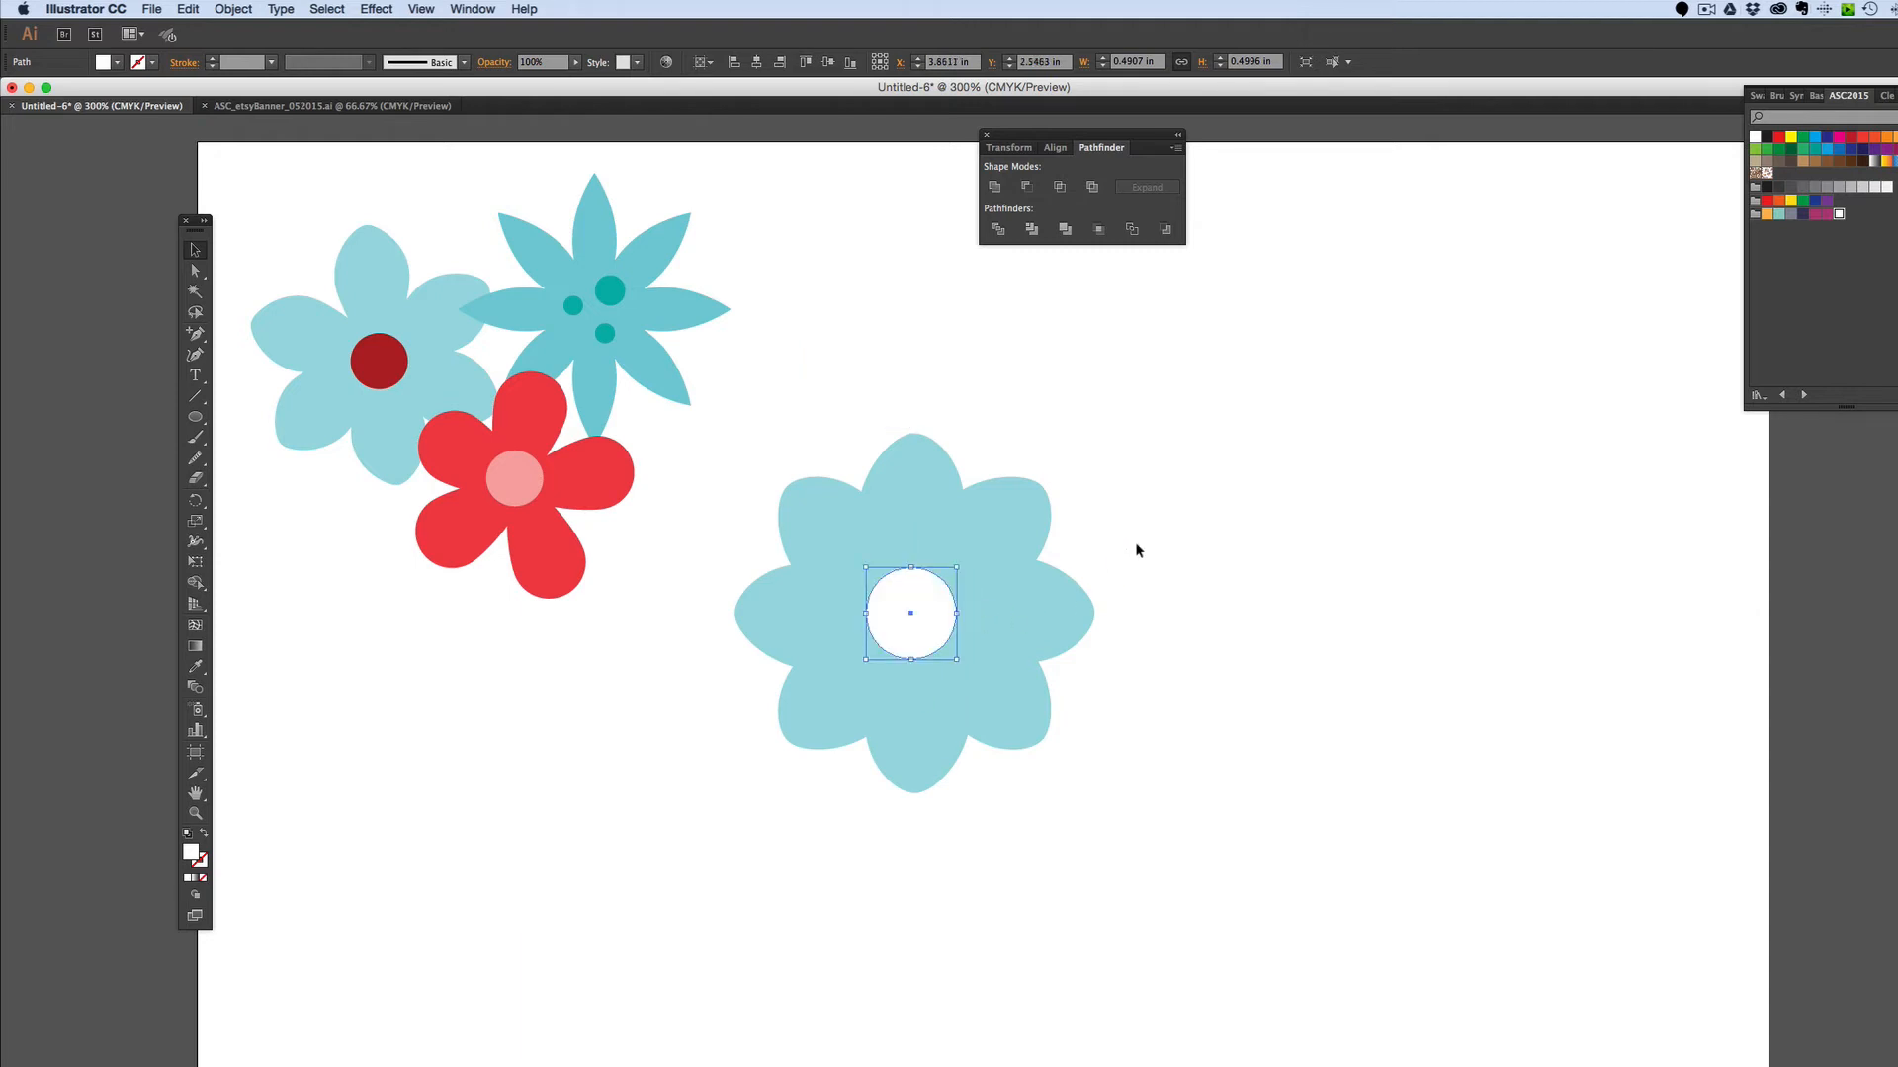
pyautogui.click(1191, 499)
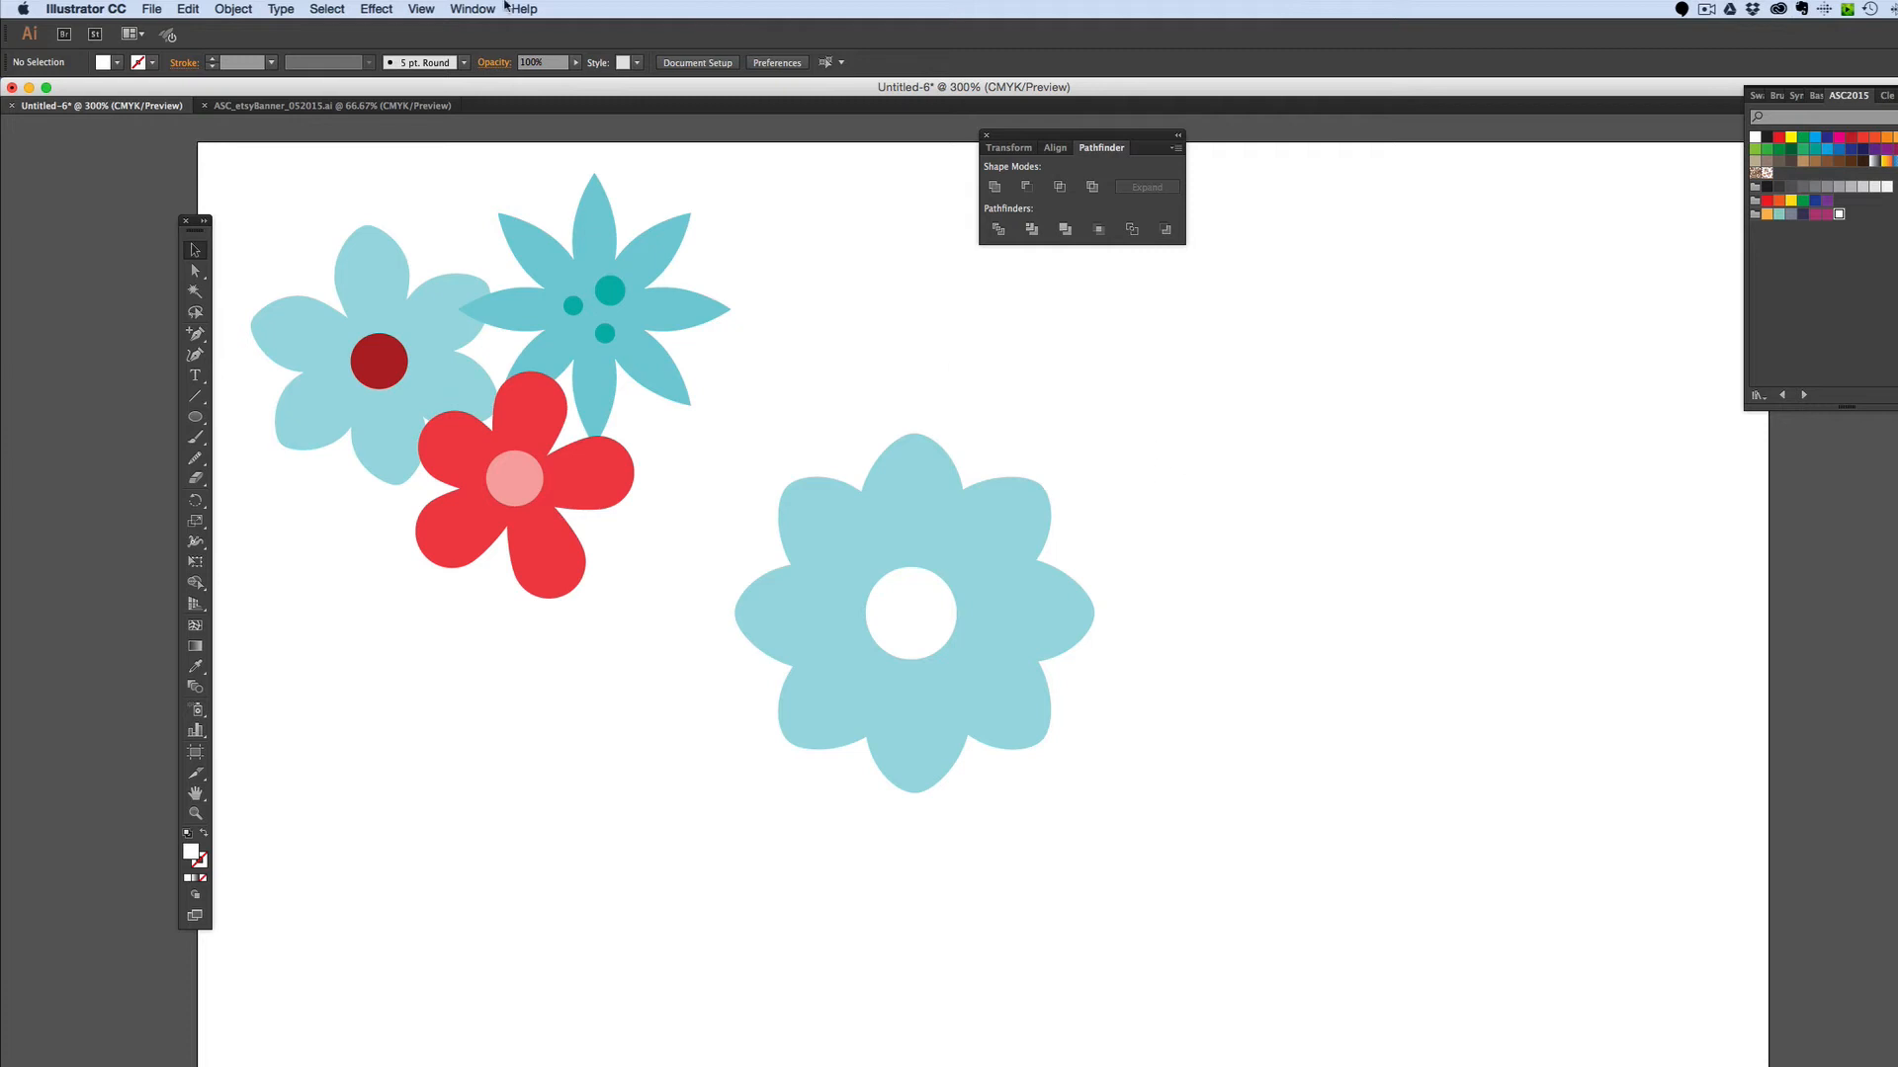
pyautogui.moveTo(914, 626)
pyautogui.mouseDown()
pyautogui.moveTo(894, 619)
pyautogui.moveTo(911, 619)
pyautogui.mouseUp()
pyautogui.moveTo(910, 619); pyautogui.dragTo(909, 619)
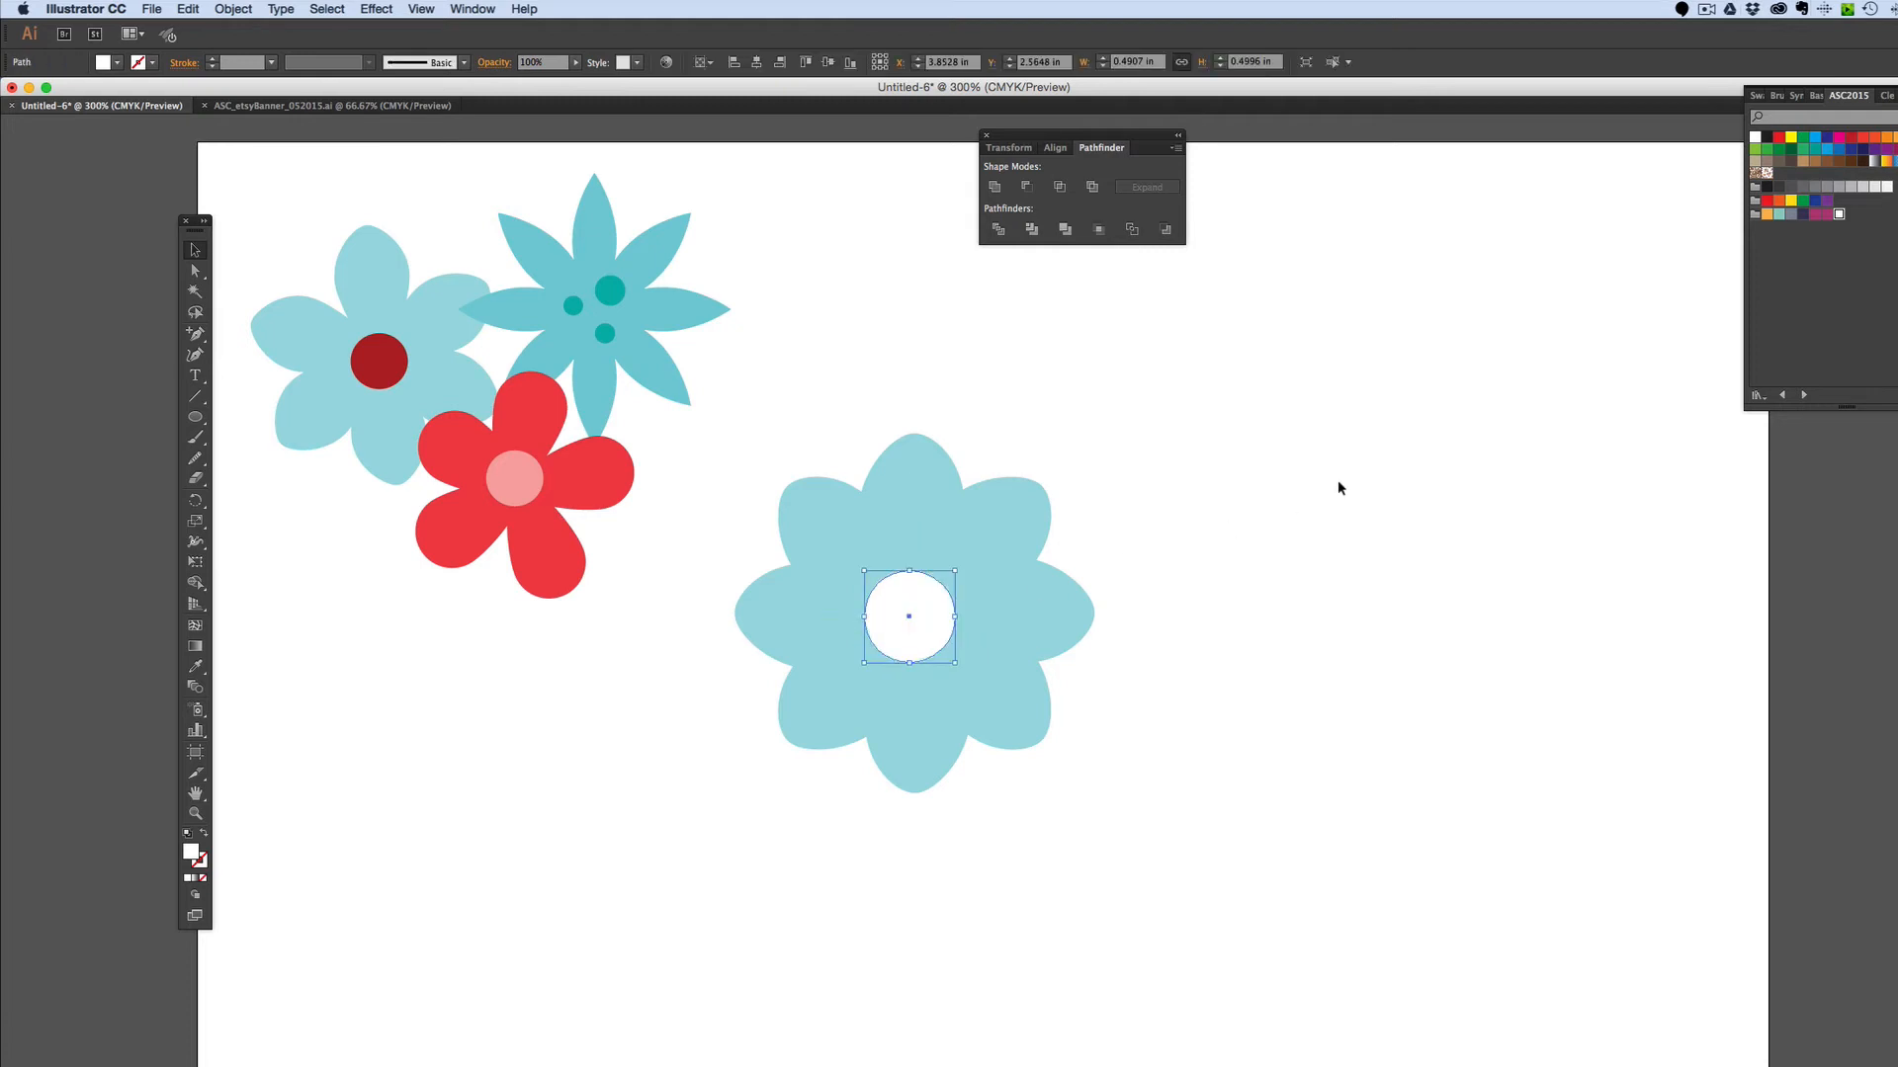
# - Toggle Smart Guides and shift the white circle slightly over the flower's middle
pyautogui.click(461, 9)
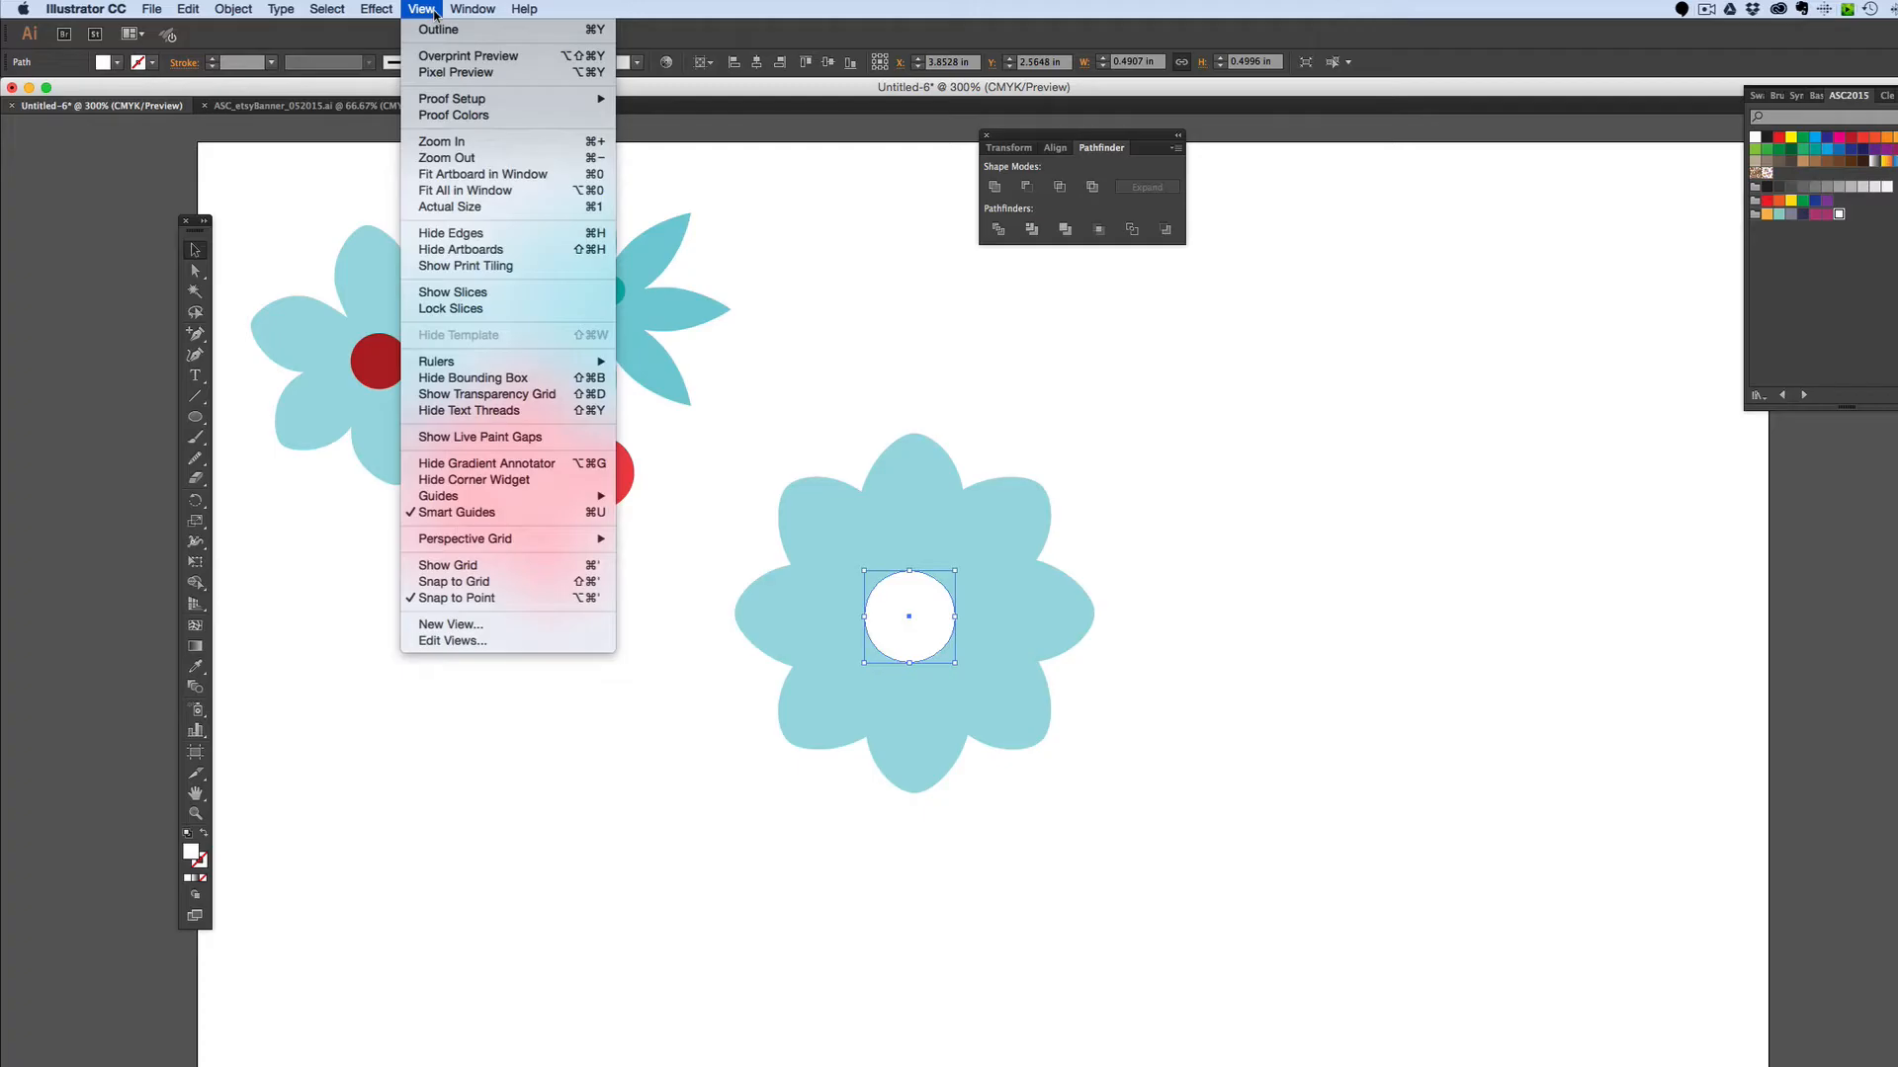
pyautogui.click(511, 512)
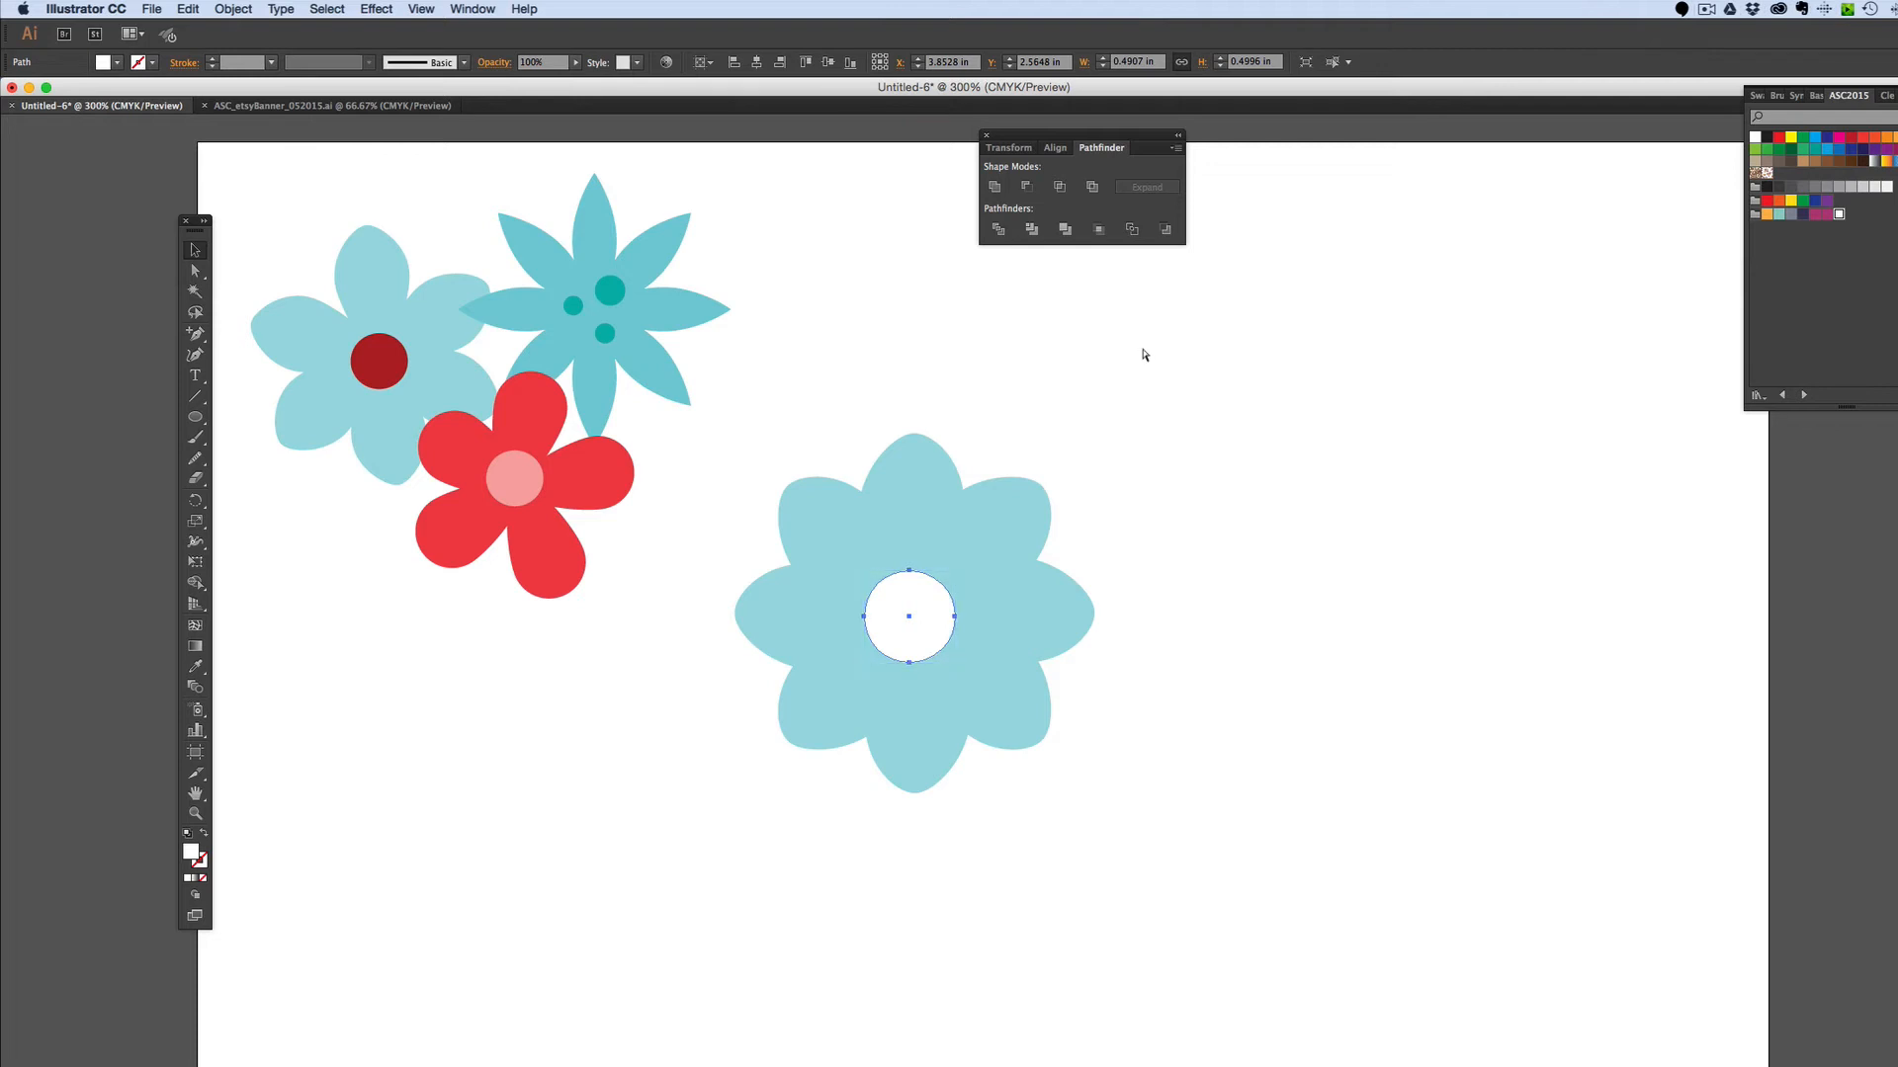
pyautogui.moveTo(901, 638); pyautogui.dragTo(916, 630)
# - Try to select the petals of the eight-petal flower one by one
pyautogui.click(459, 384)
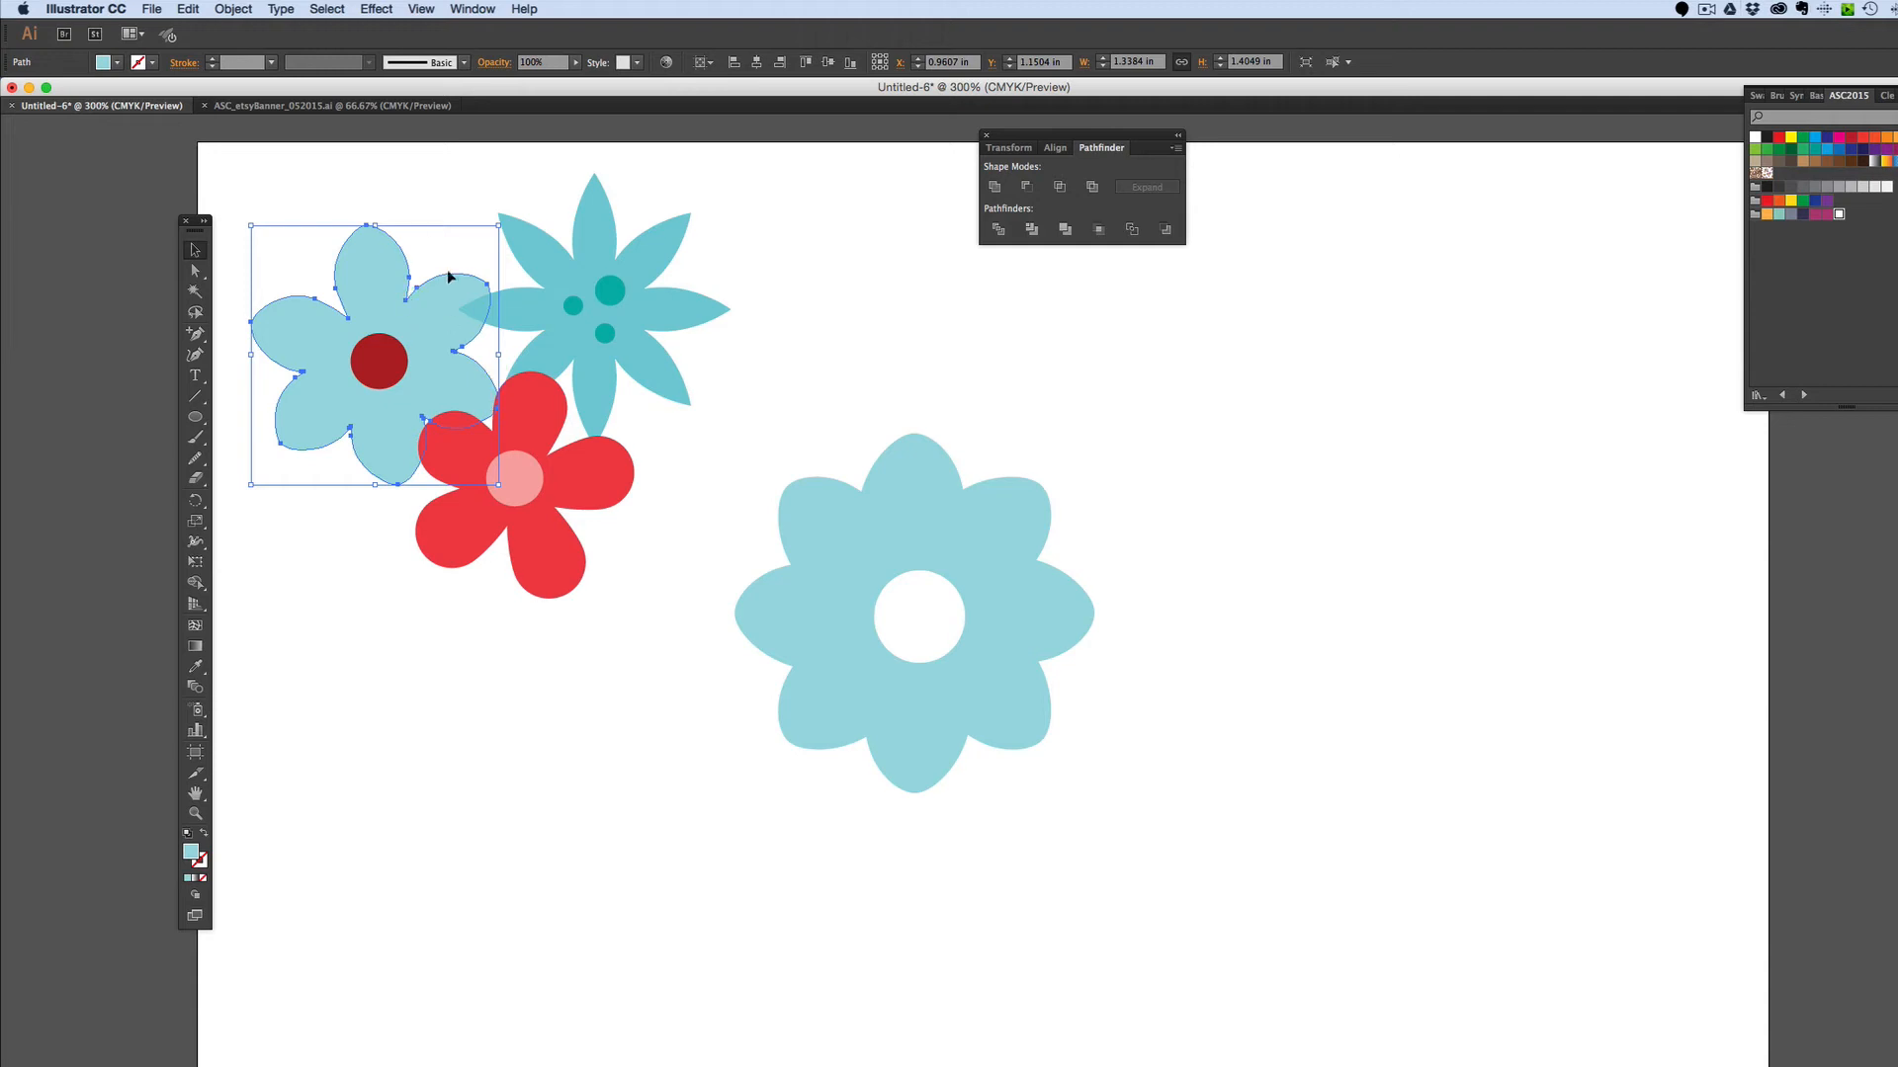
pyautogui.click(864, 500)
pyautogui.click(973, 504)
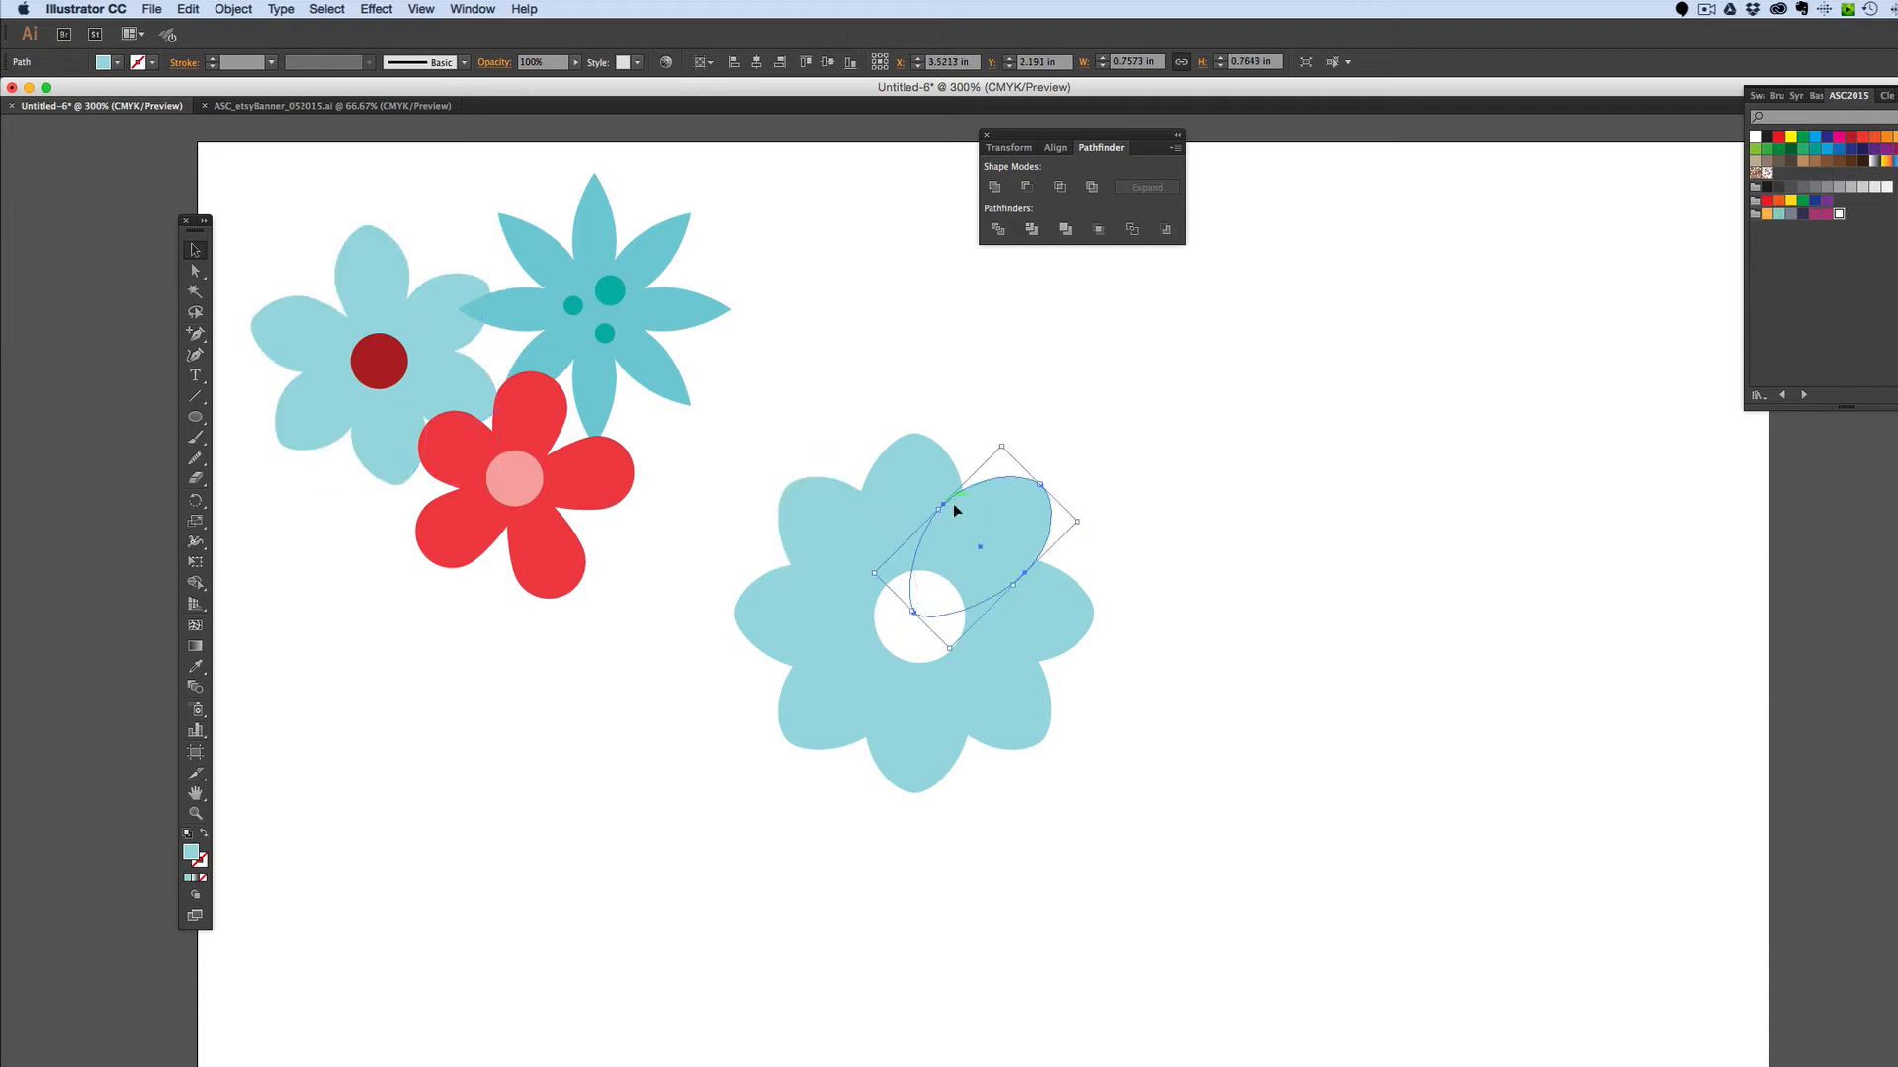
pyautogui.click(1028, 622)
pyautogui.click(1005, 710)
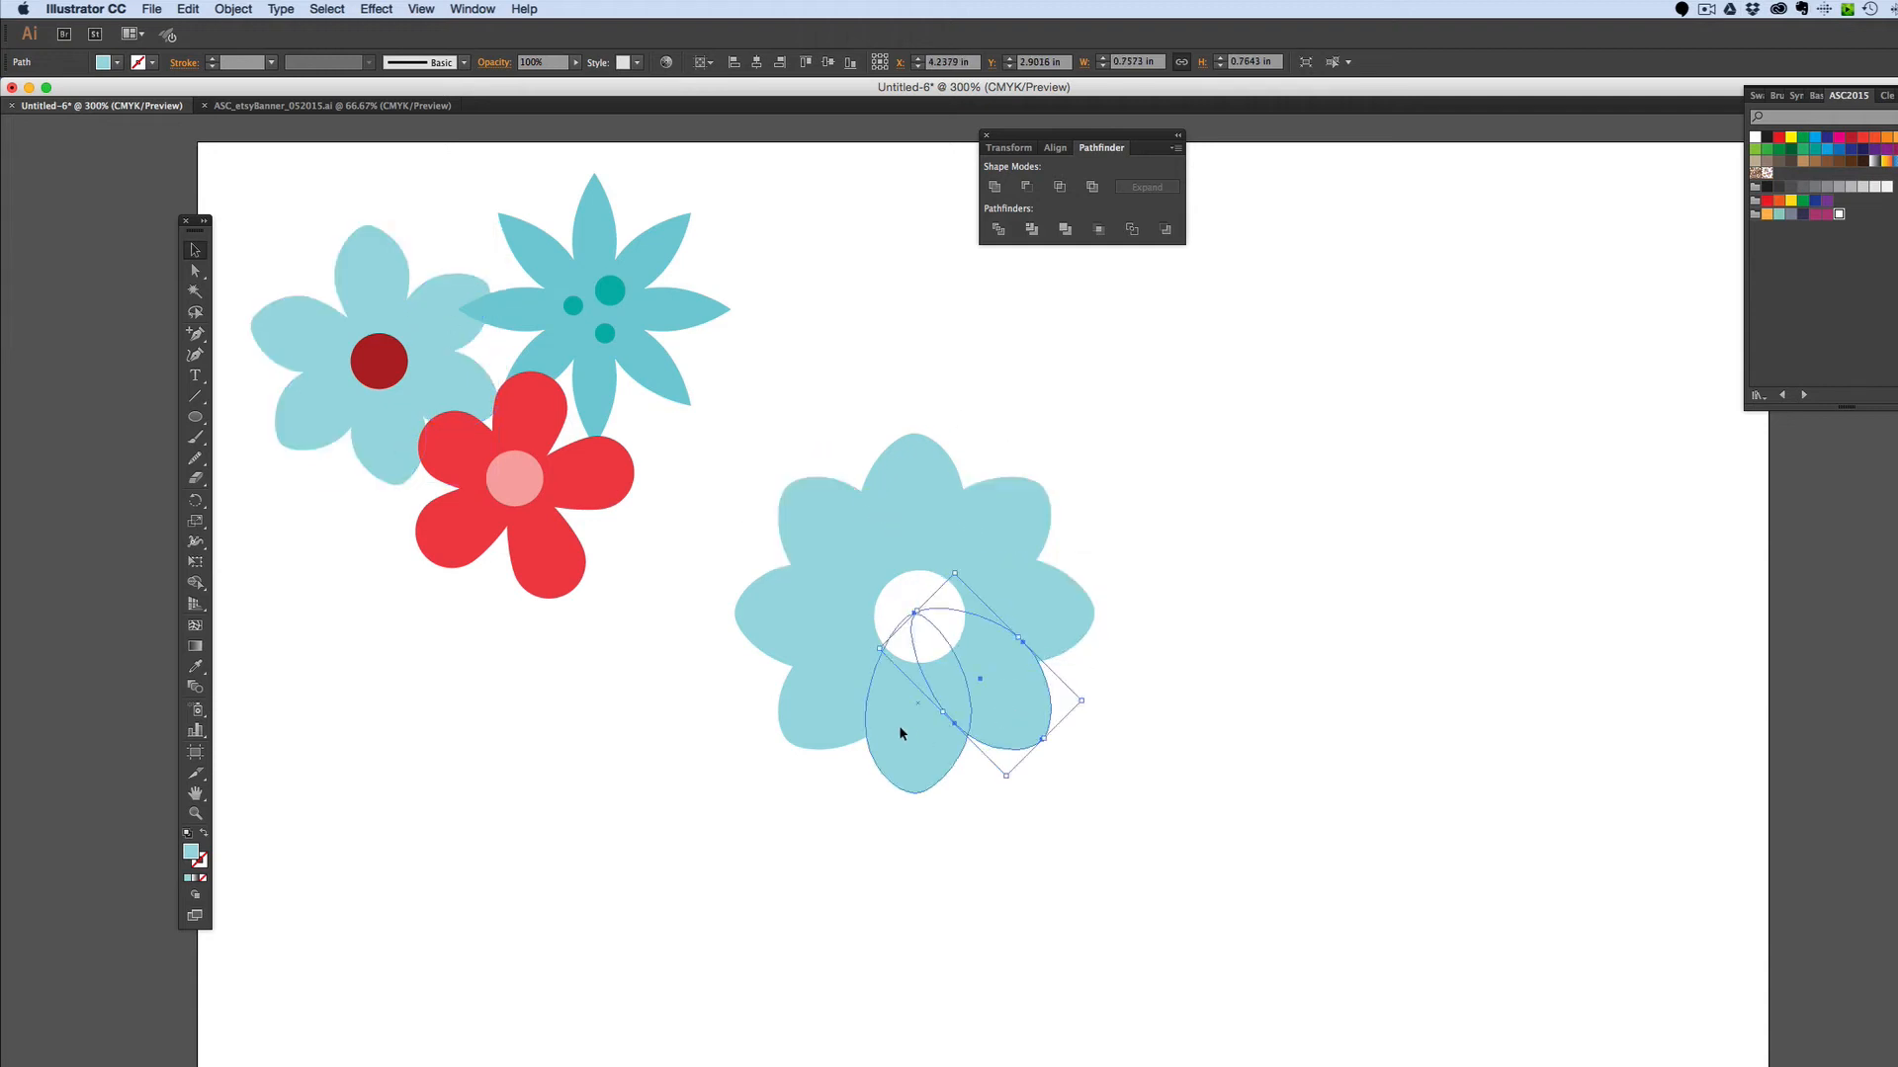
pyautogui.click(801, 676)
pyautogui.click(792, 619)
pyautogui.click(825, 524)
pyautogui.click(911, 513)
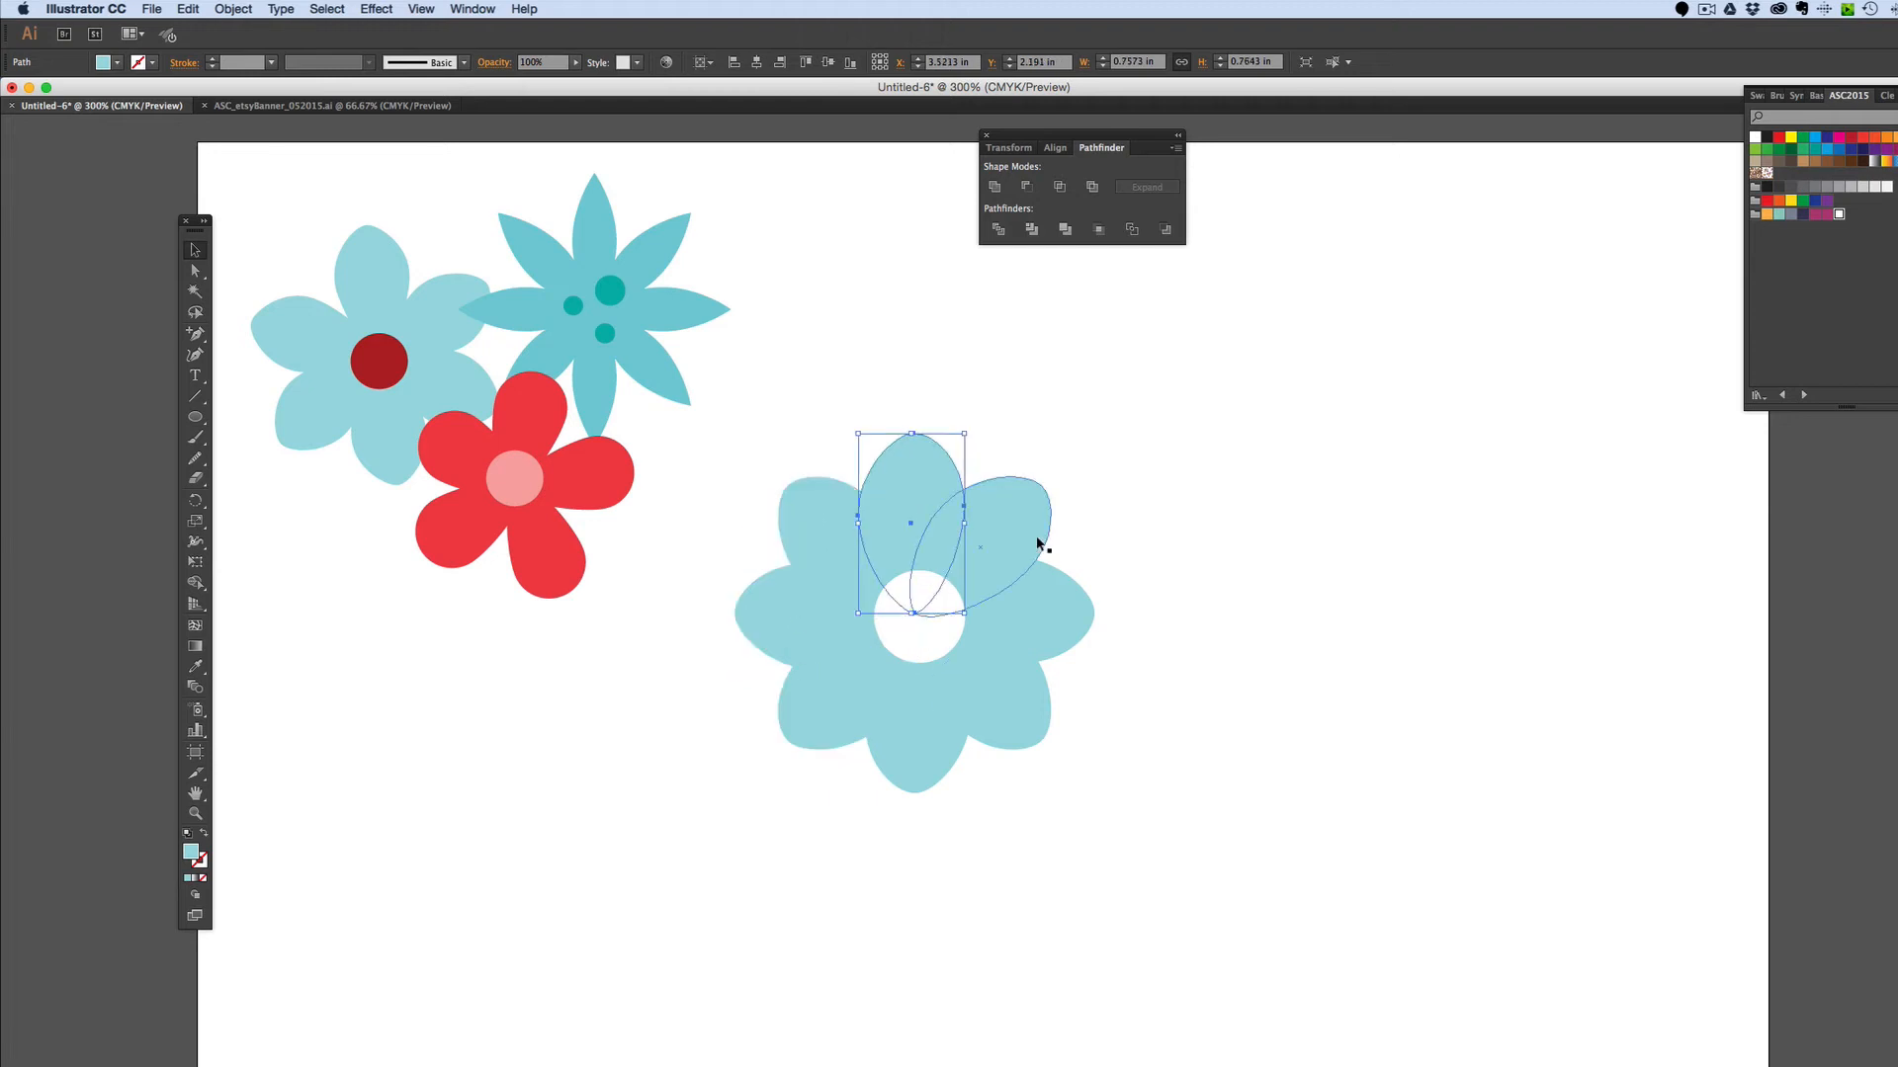
pyautogui.click(1040, 543)
# - Select all eight petals without the white circle and unite them into one shape with Pathfinder
pyautogui.moveTo(1171, 791); pyautogui.dragTo(762, 419)
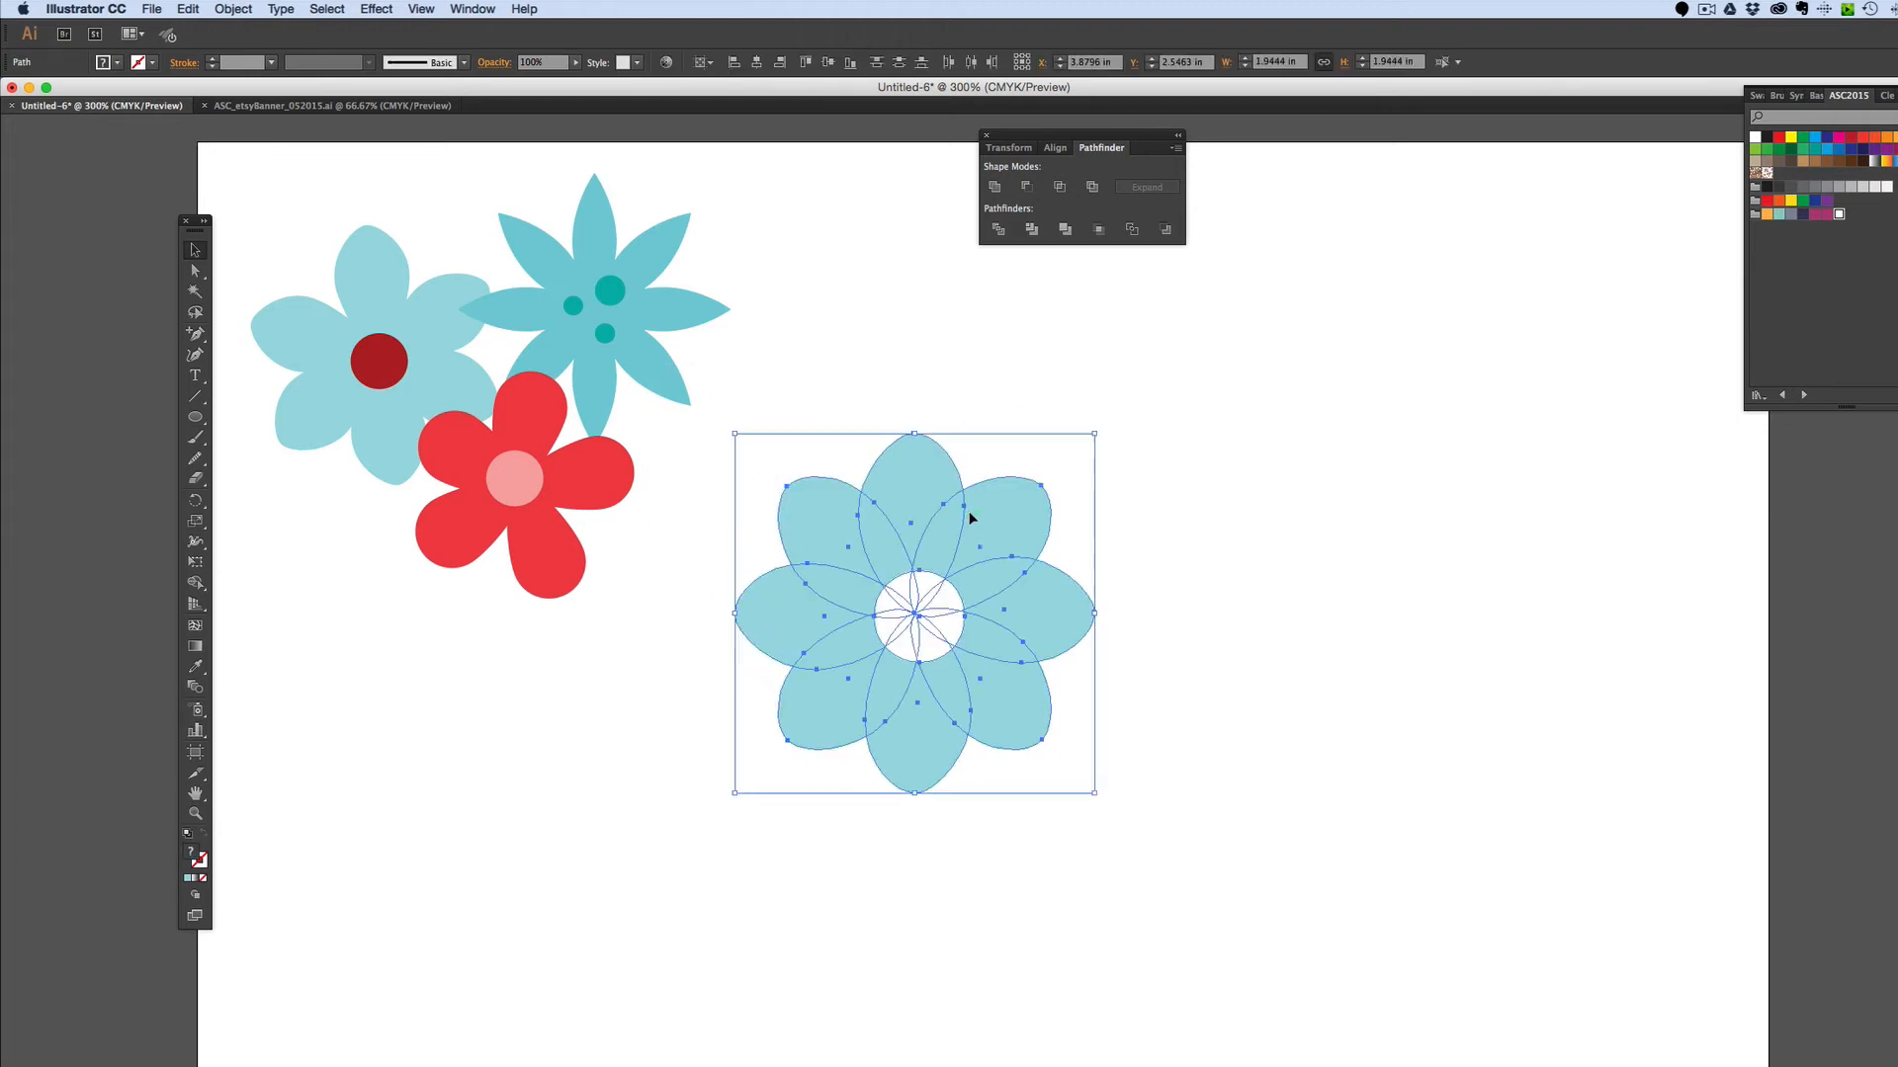
pyautogui.keyDown('shift'); pyautogui.click(955, 600); pyautogui.keyUp('shift')
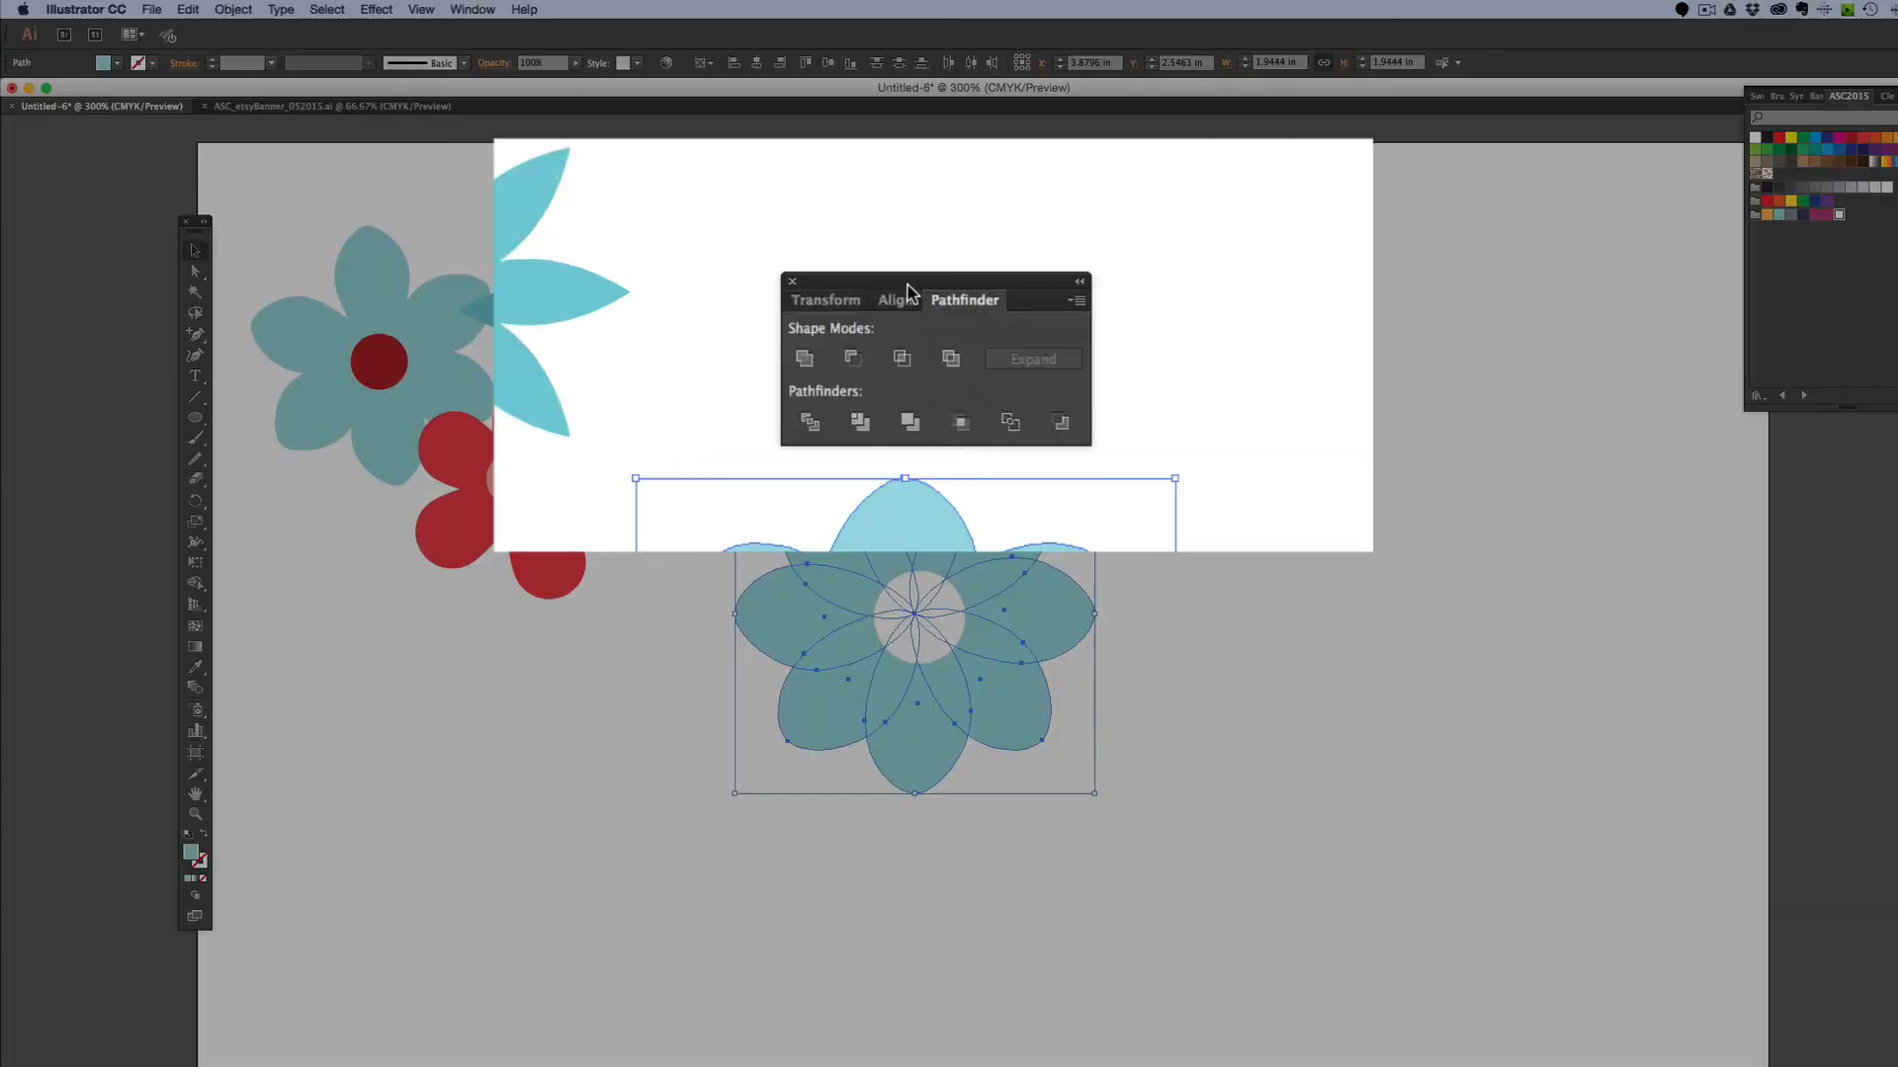
pyautogui.click(472, 9)
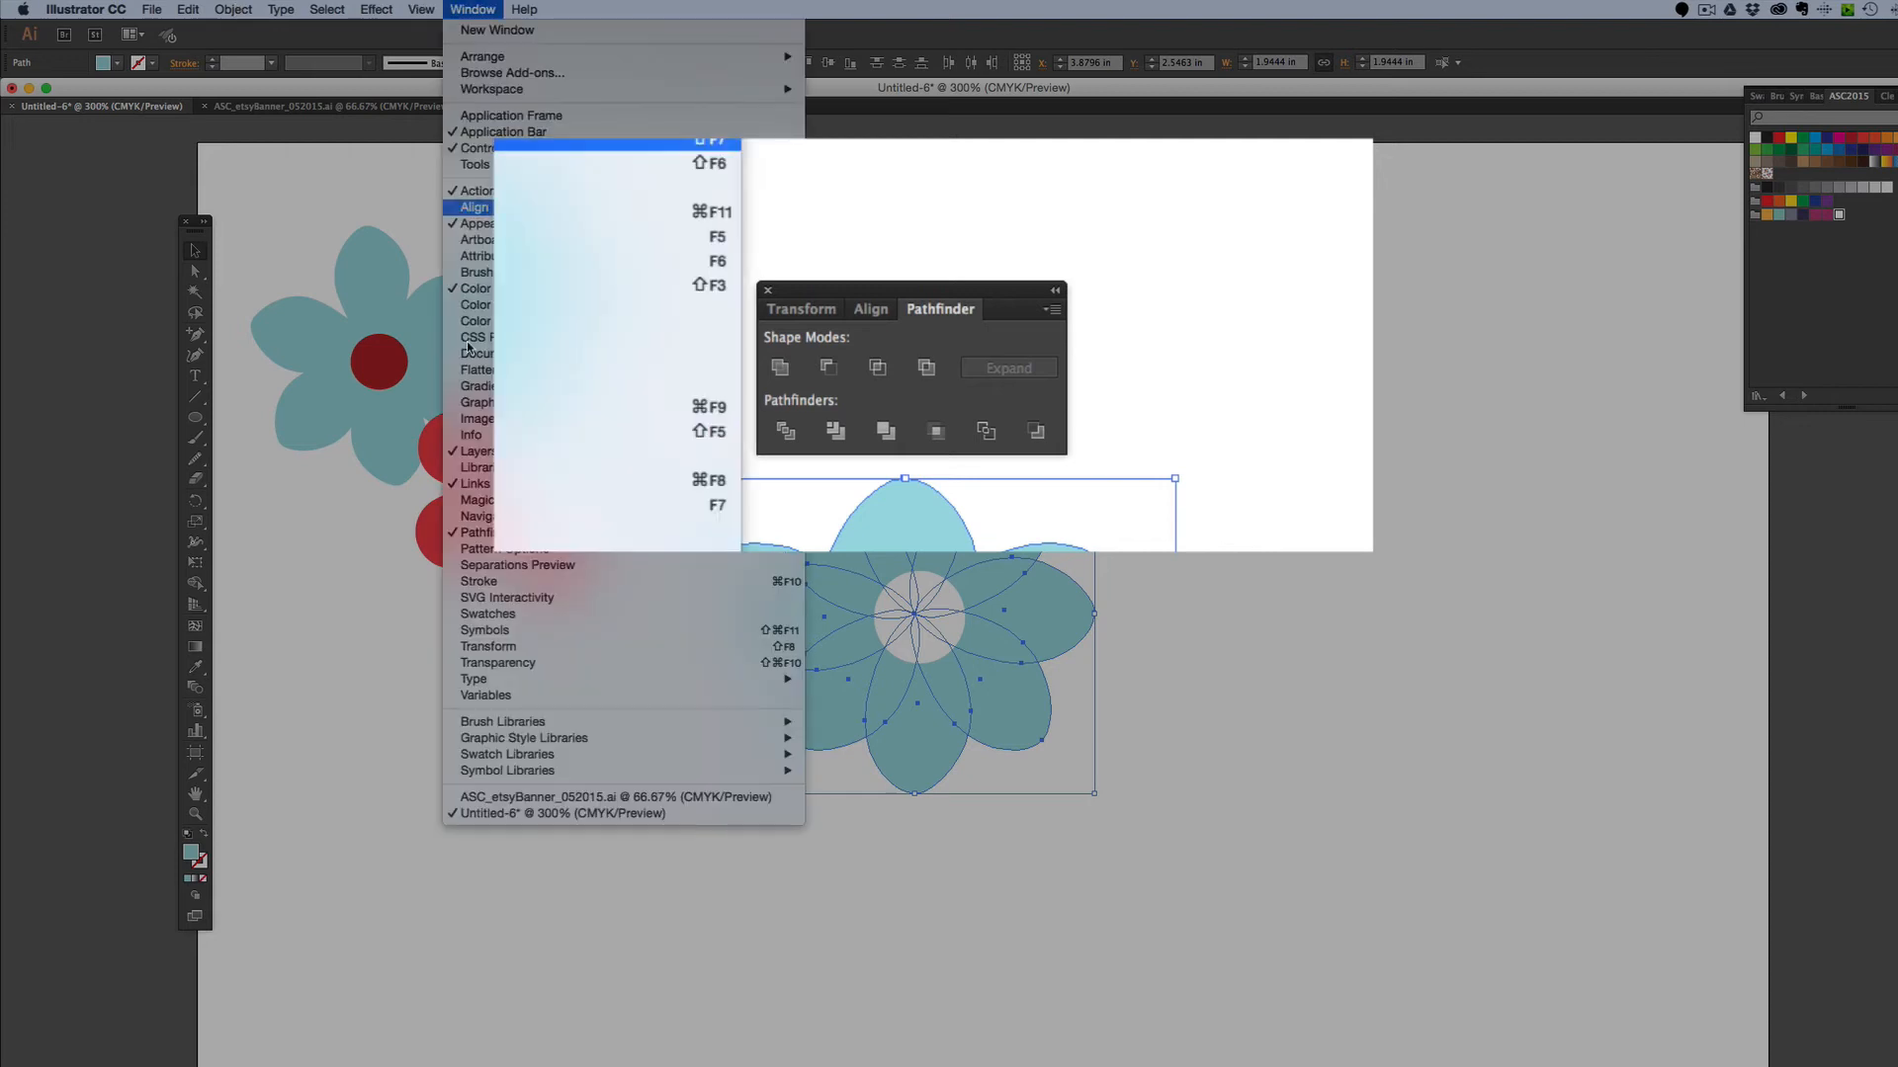
pyautogui.click(474, 532)
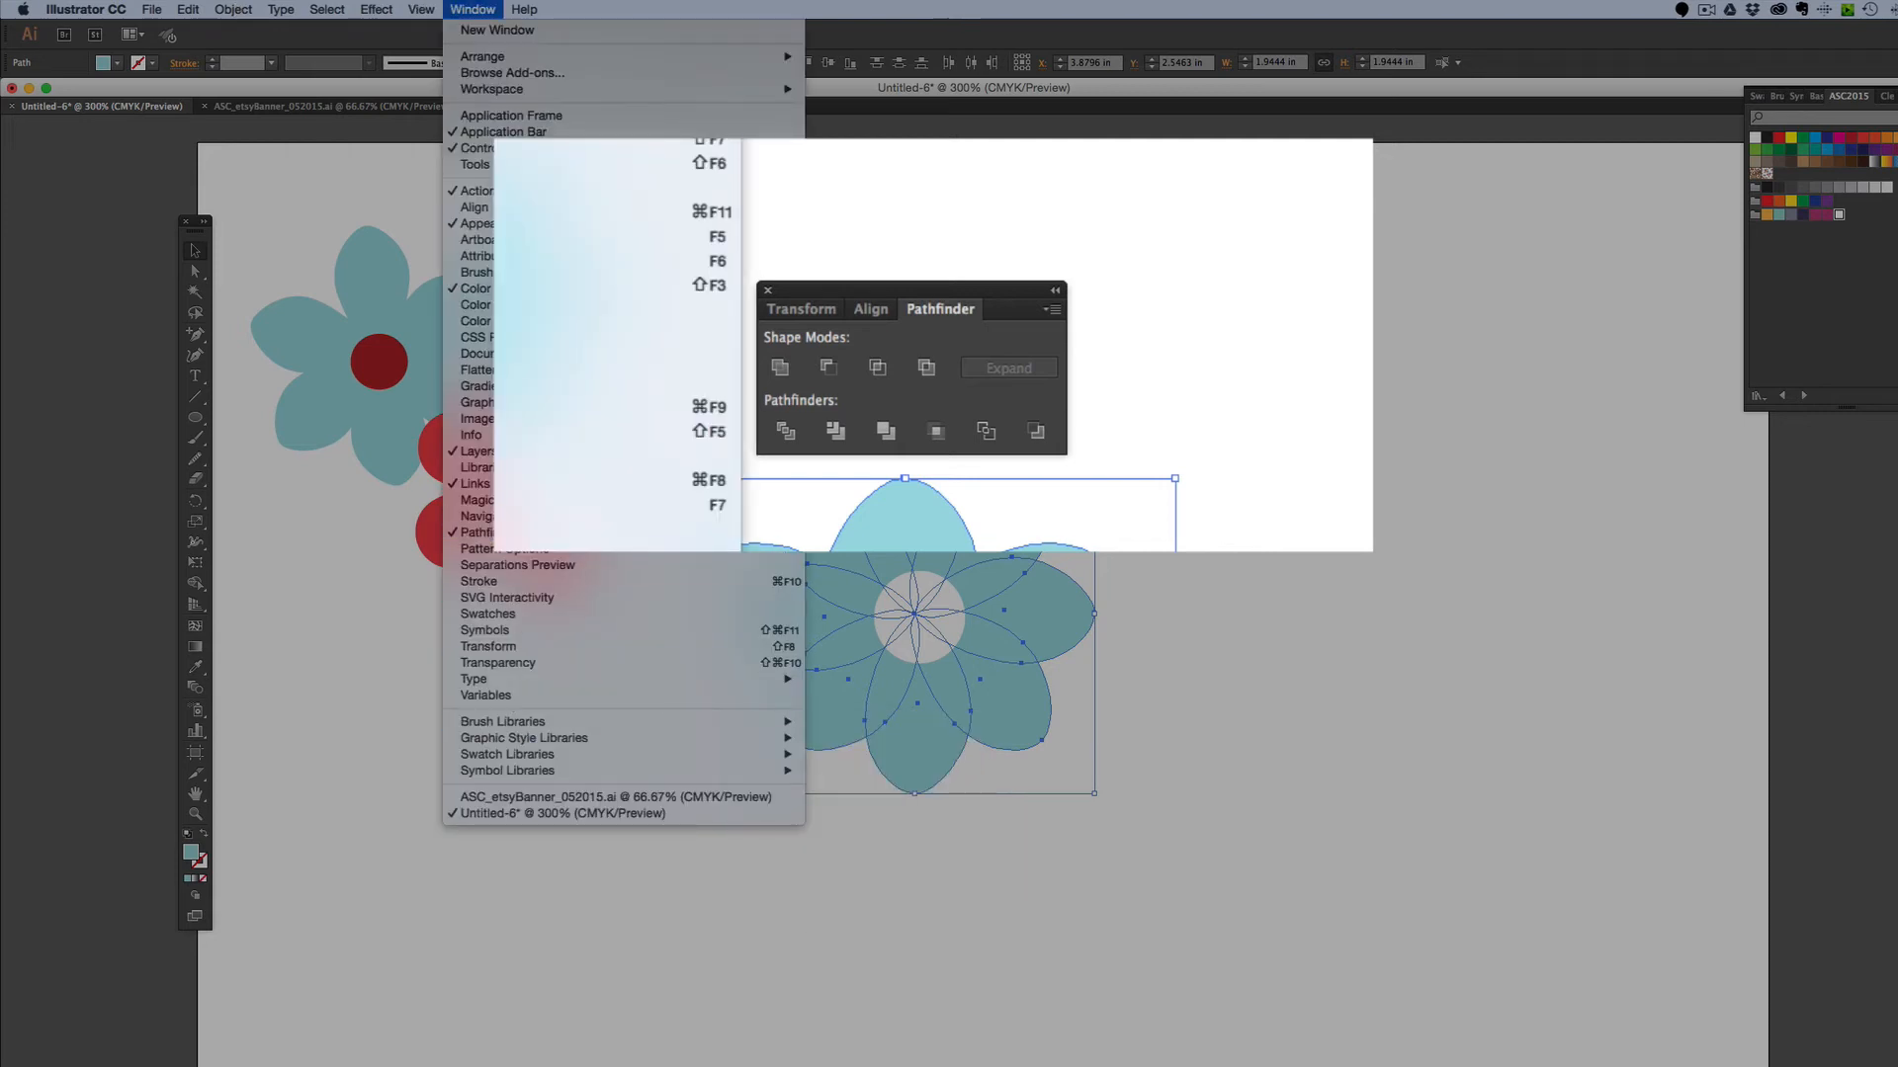
pyautogui.click(786, 362)
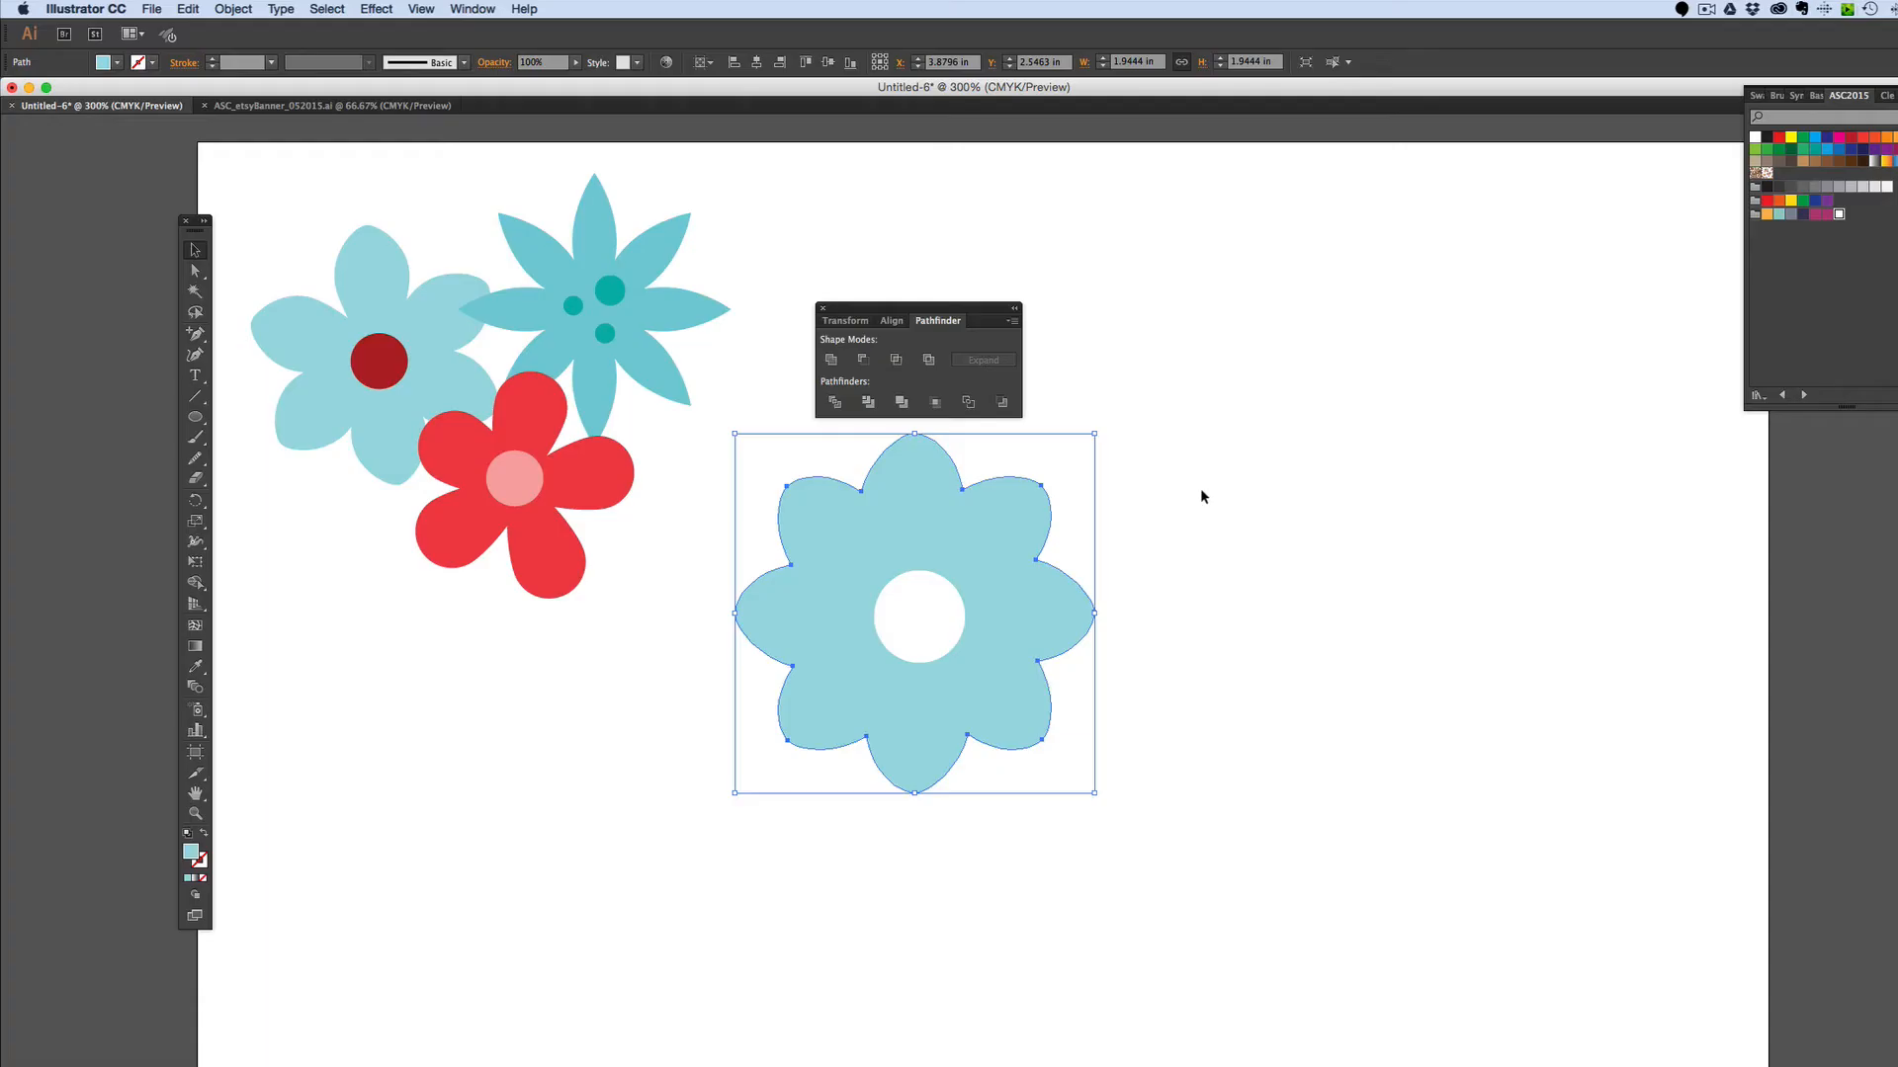
pyautogui.click(1218, 771)
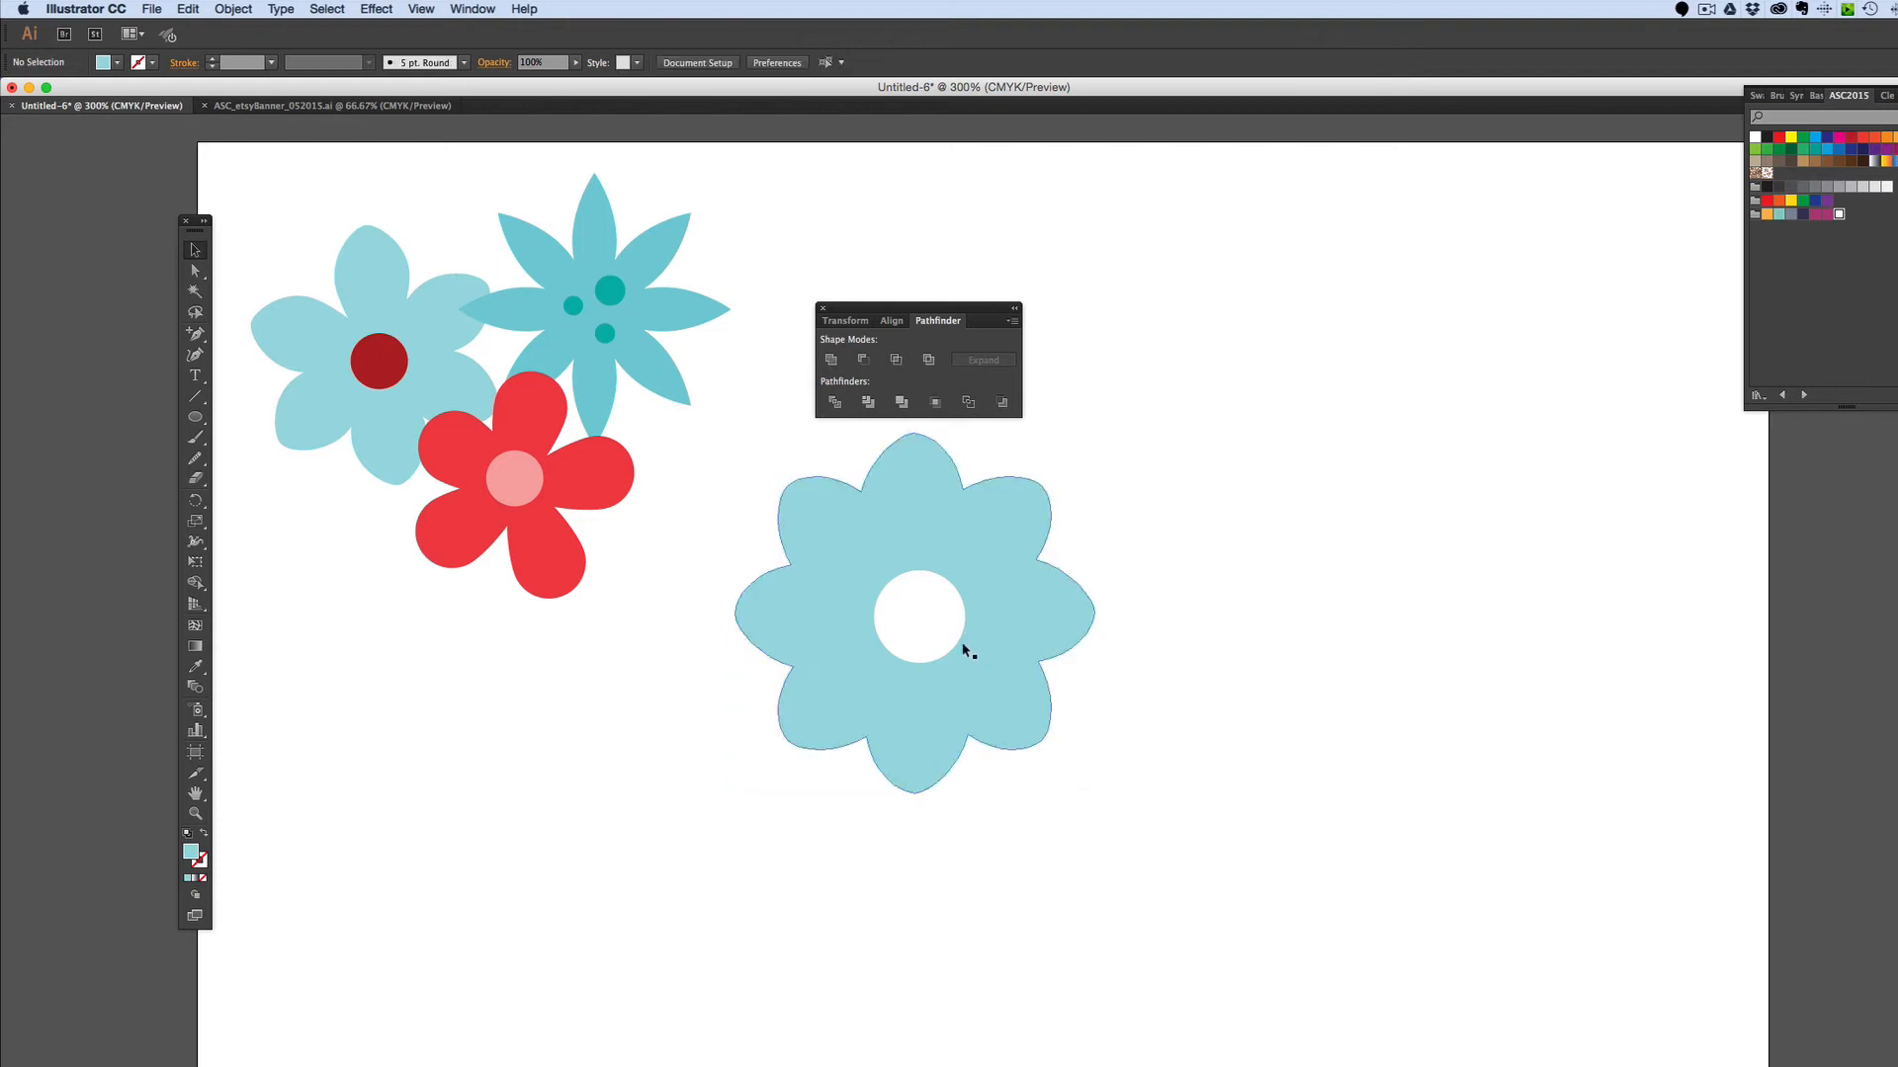
# - Align the white circle exactly with the centre of the united flower
pyautogui.click(919, 625)
pyautogui.click(1179, 714)
pyautogui.moveTo(919, 619)
pyautogui.mouseDown()
pyautogui.moveTo(1236, 607)
pyautogui.moveTo(921, 628)
pyautogui.mouseUp()
pyautogui.click(1033, 644)
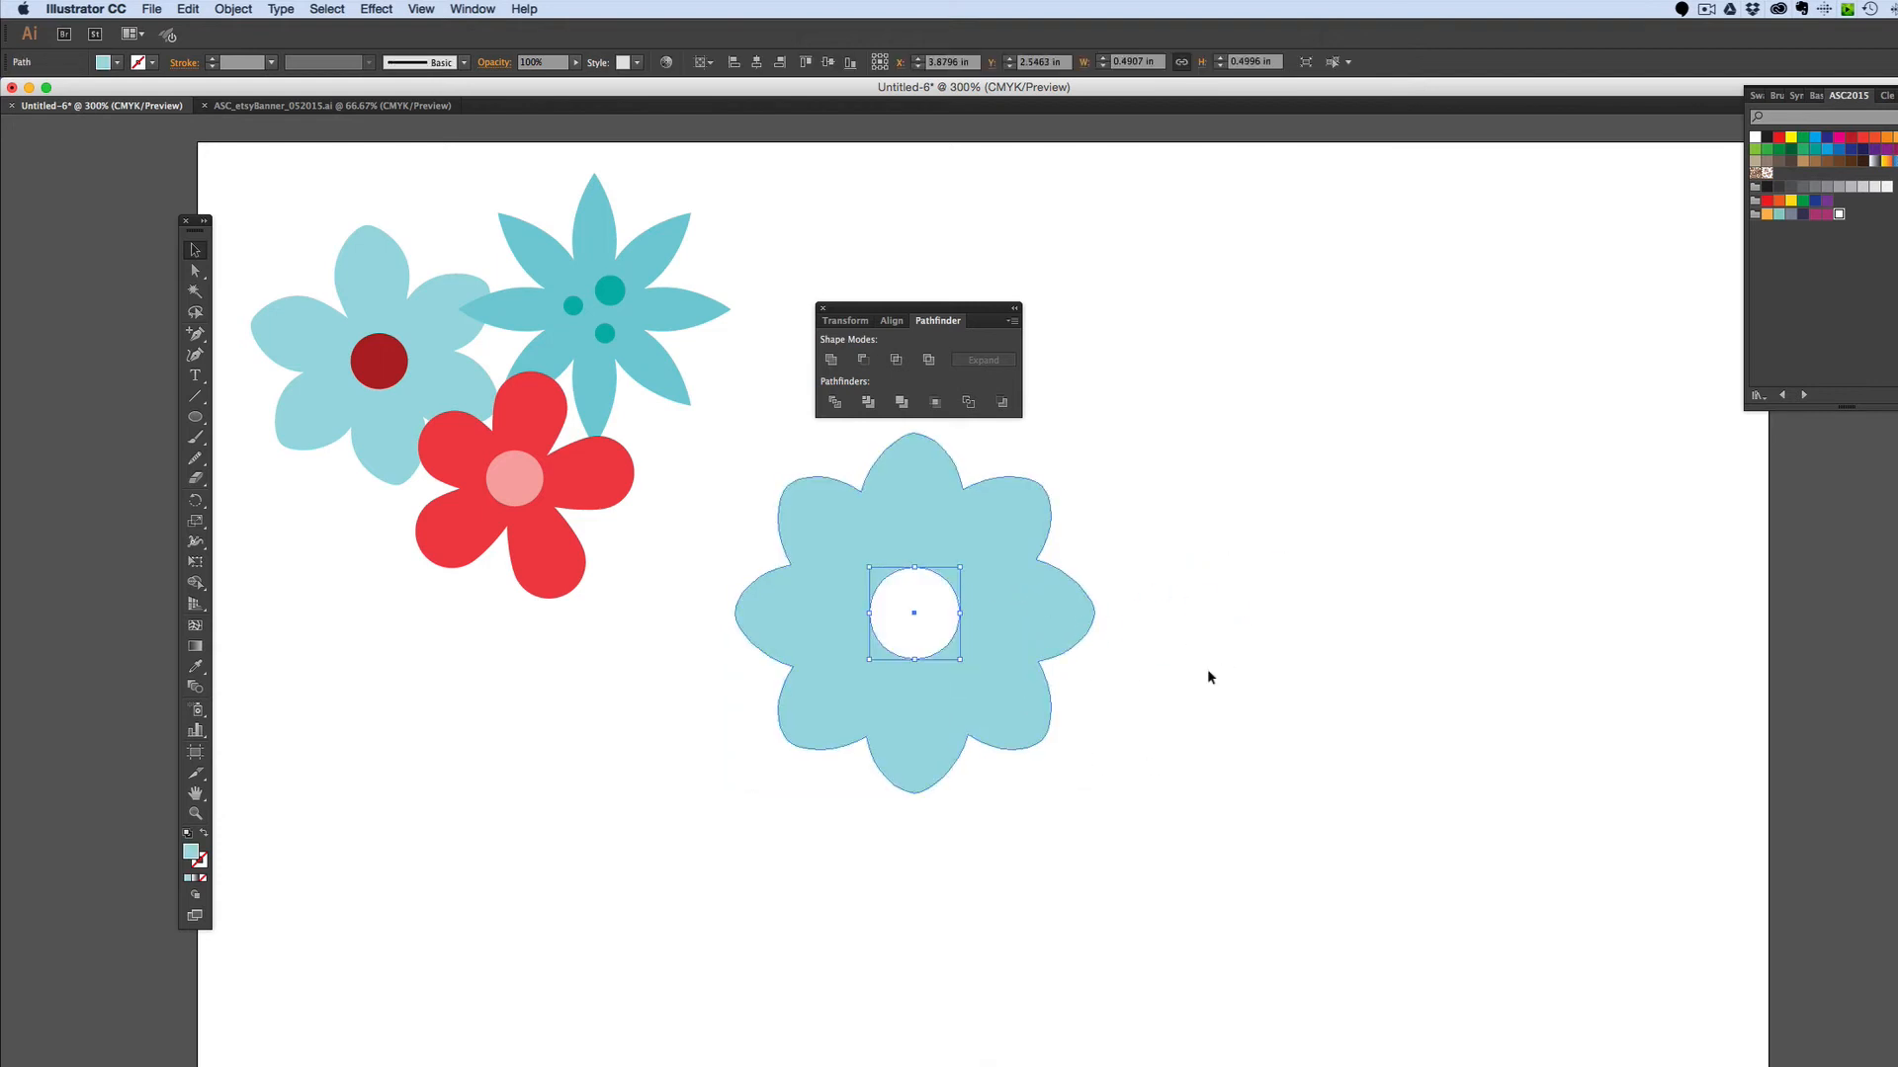
pyautogui.click(1245, 714)
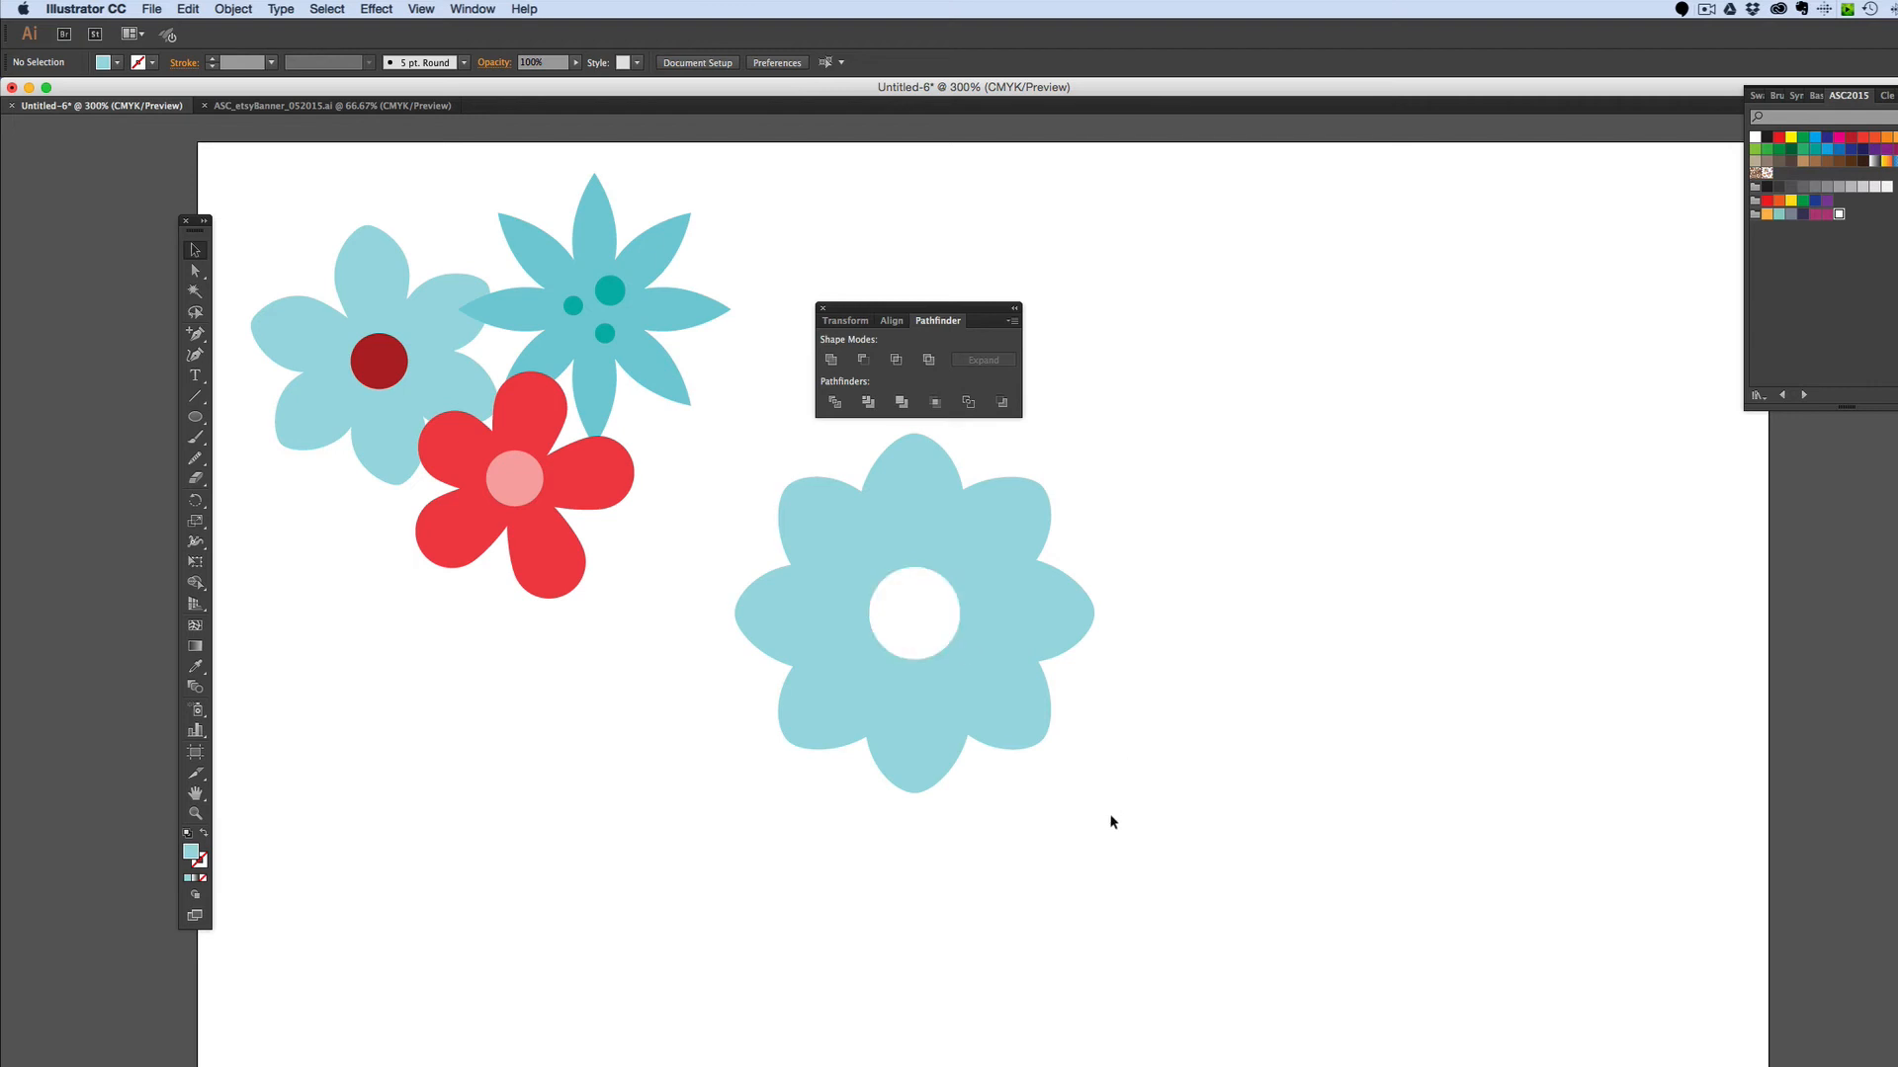
# - Draw a narrow upright ellipse about 0.26 × 1.07 in right of the flower and turn its bottom and top anchor points into sharp corners
pyautogui.click(195, 416)
pyautogui.moveTo(1162, 231); pyautogui.dragTo(1214, 419)
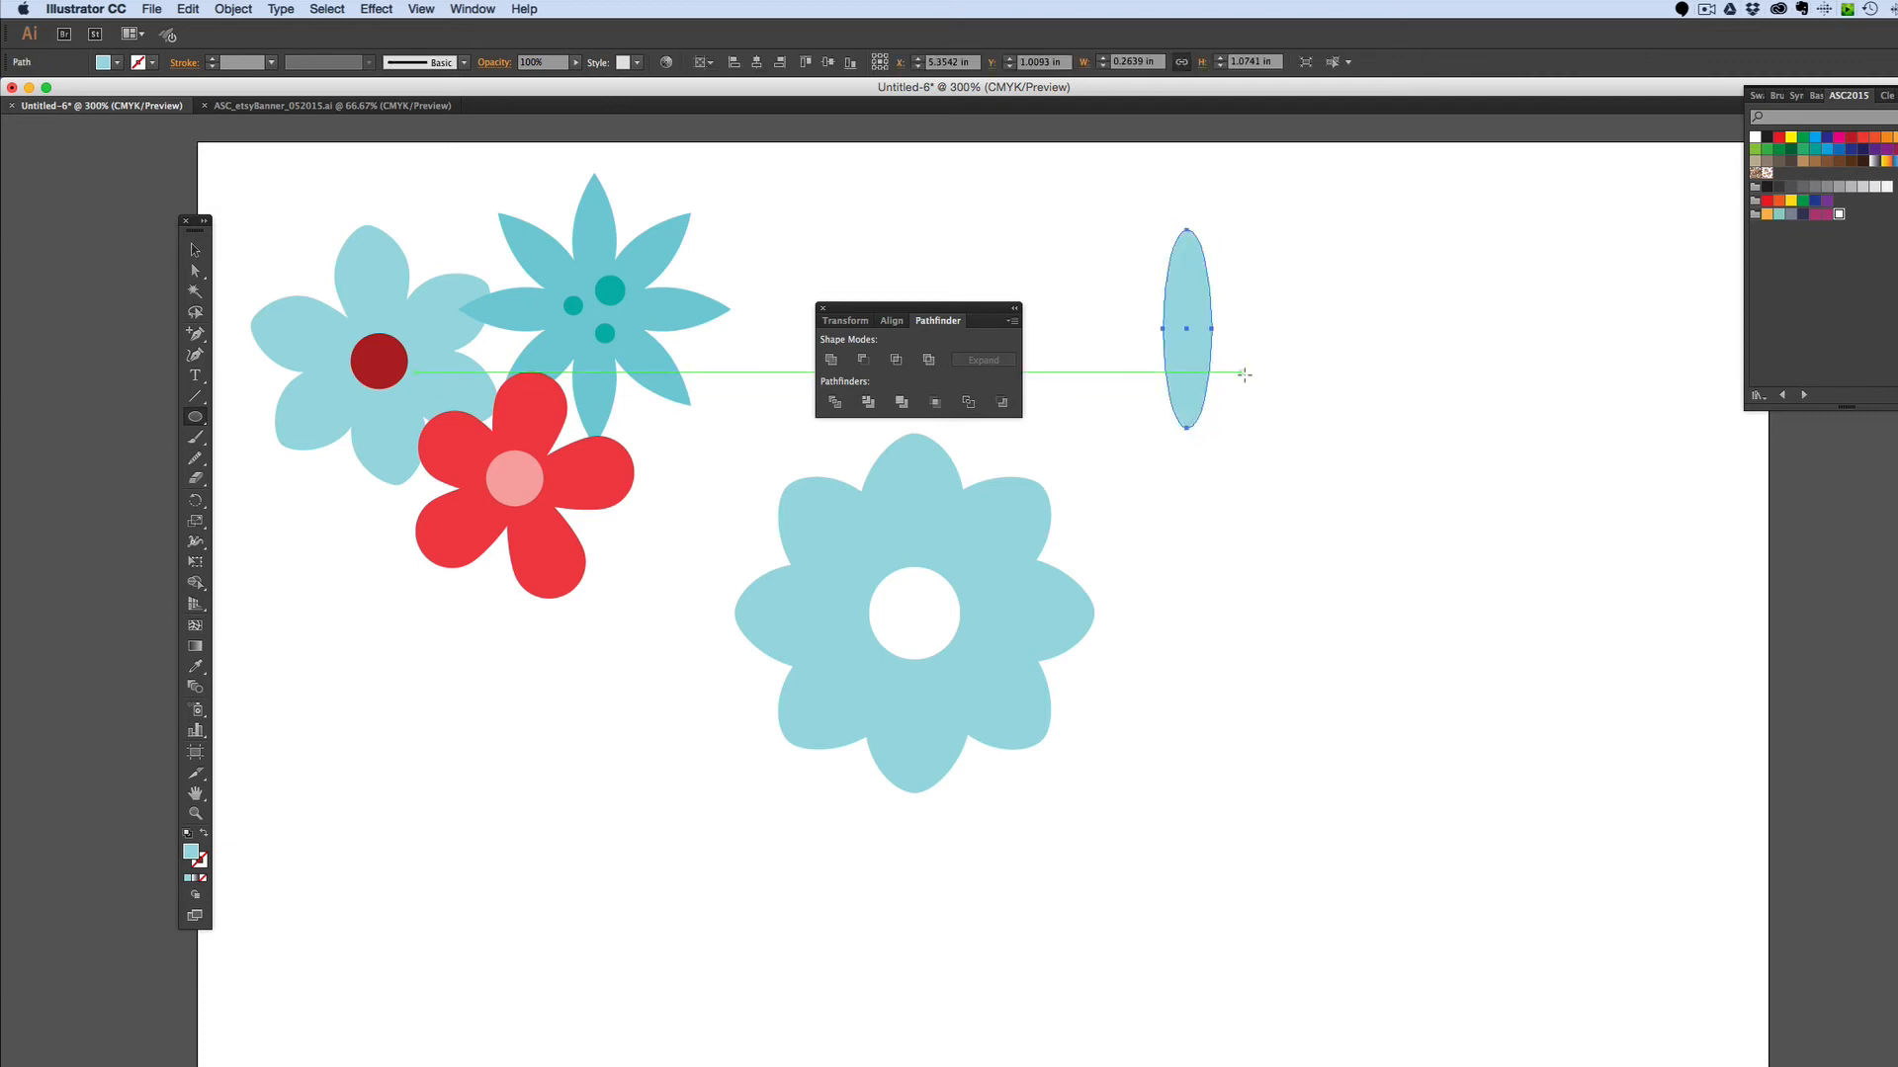
pyautogui.press('a')
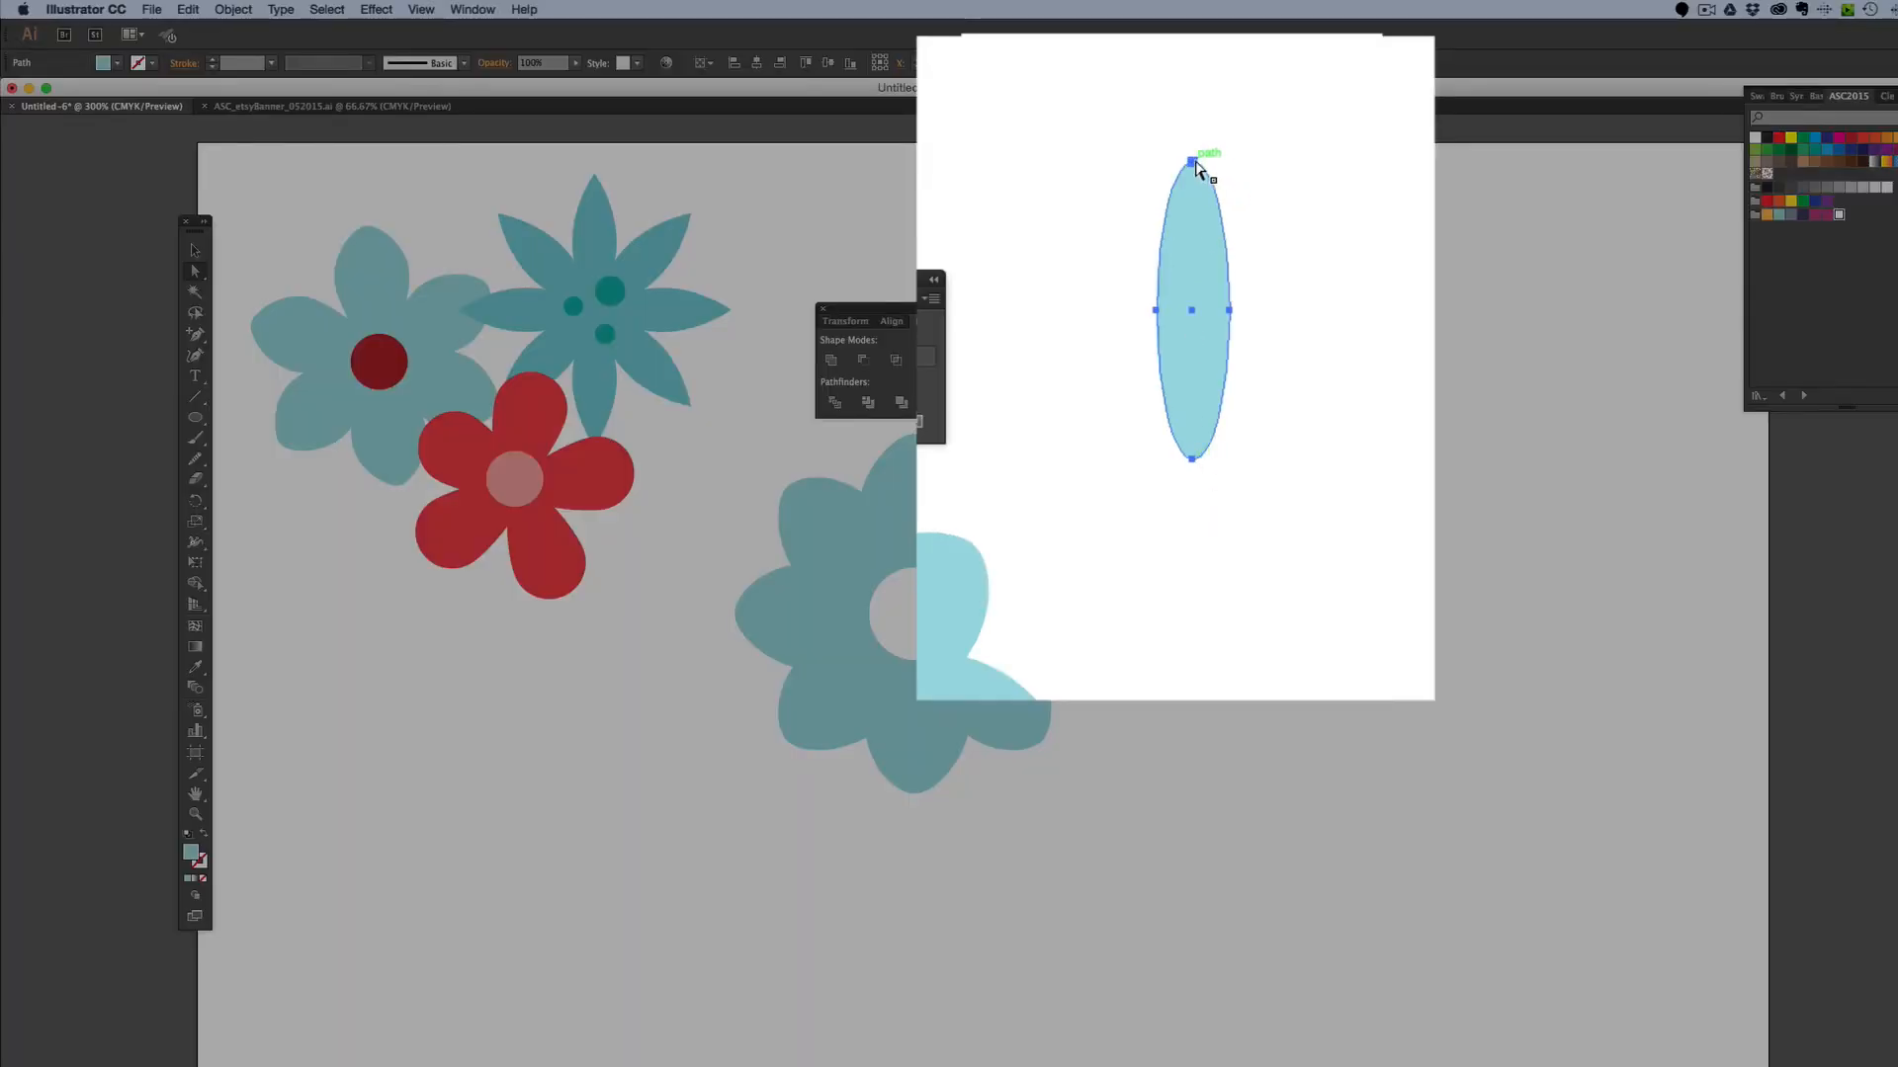
pyautogui.click(1192, 459)
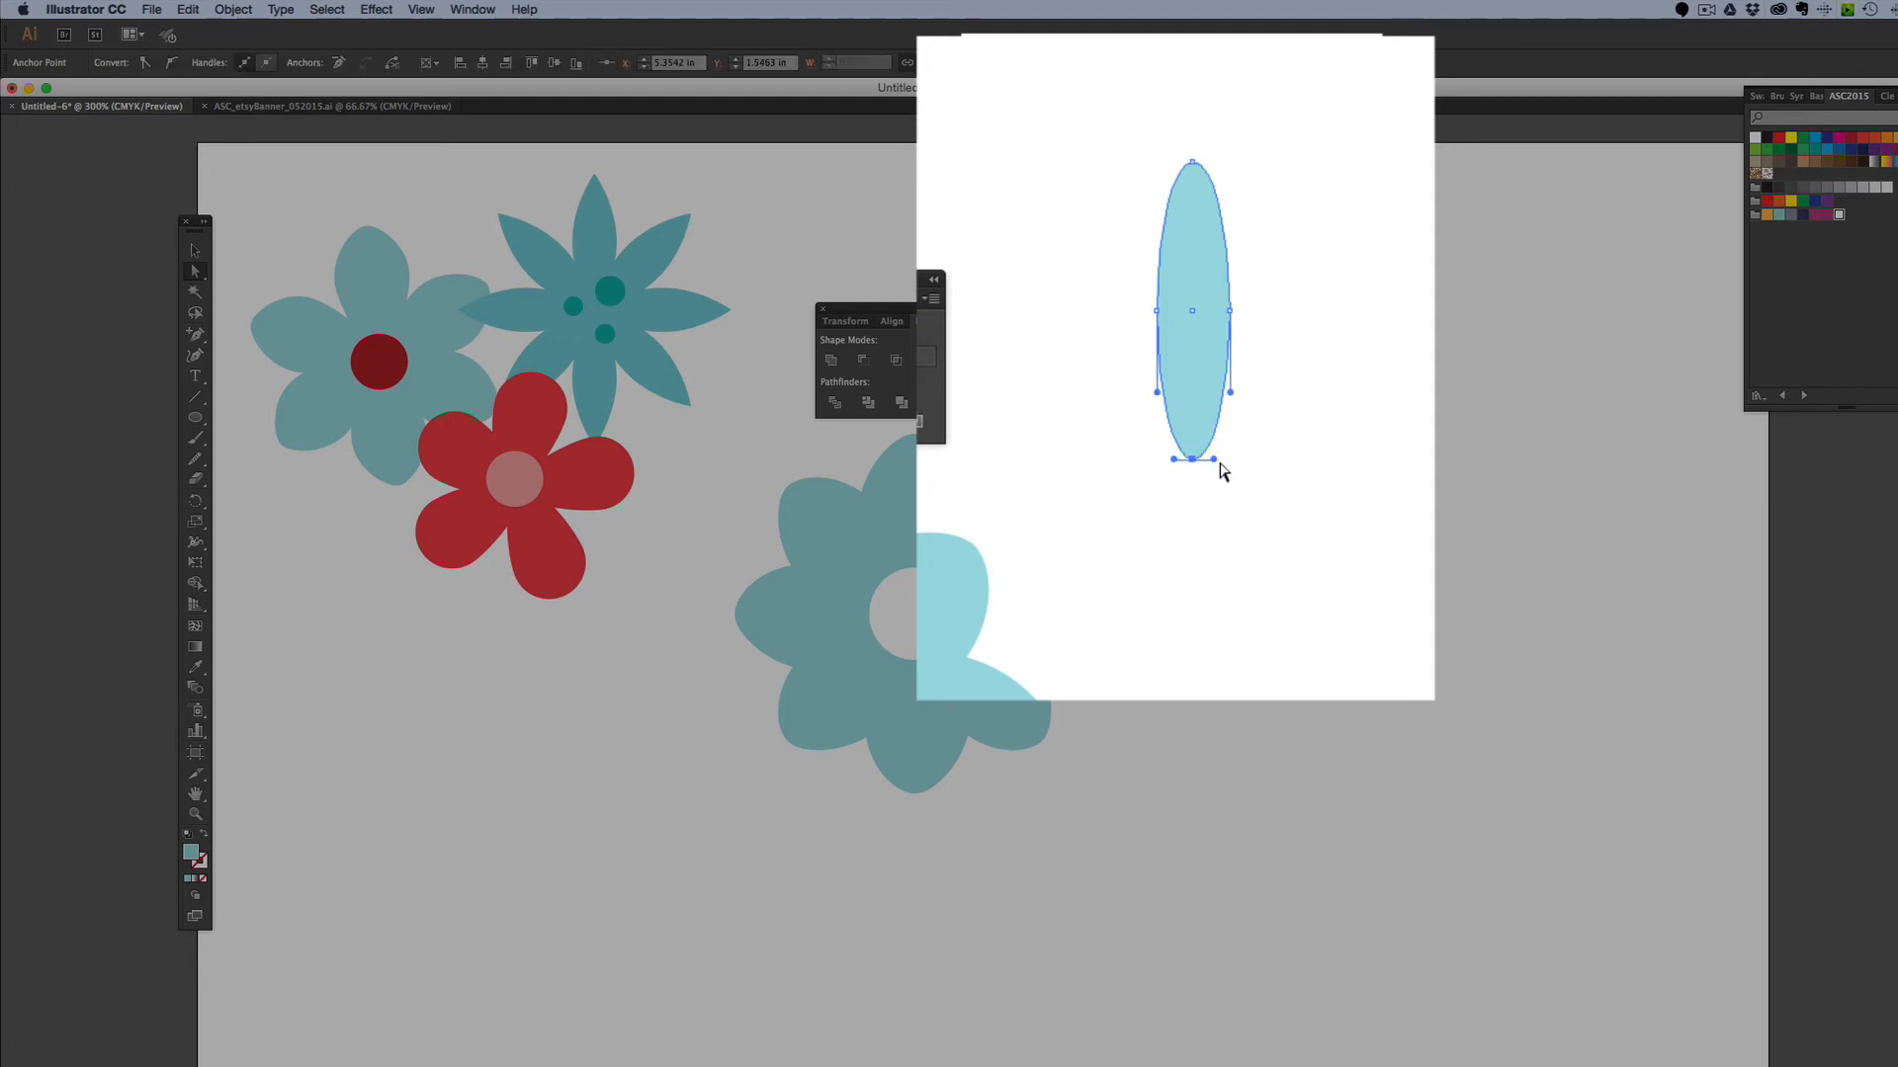
pyautogui.moveTo(1214, 460); pyautogui.dragTo(1191, 461)
pyautogui.click(1192, 161)
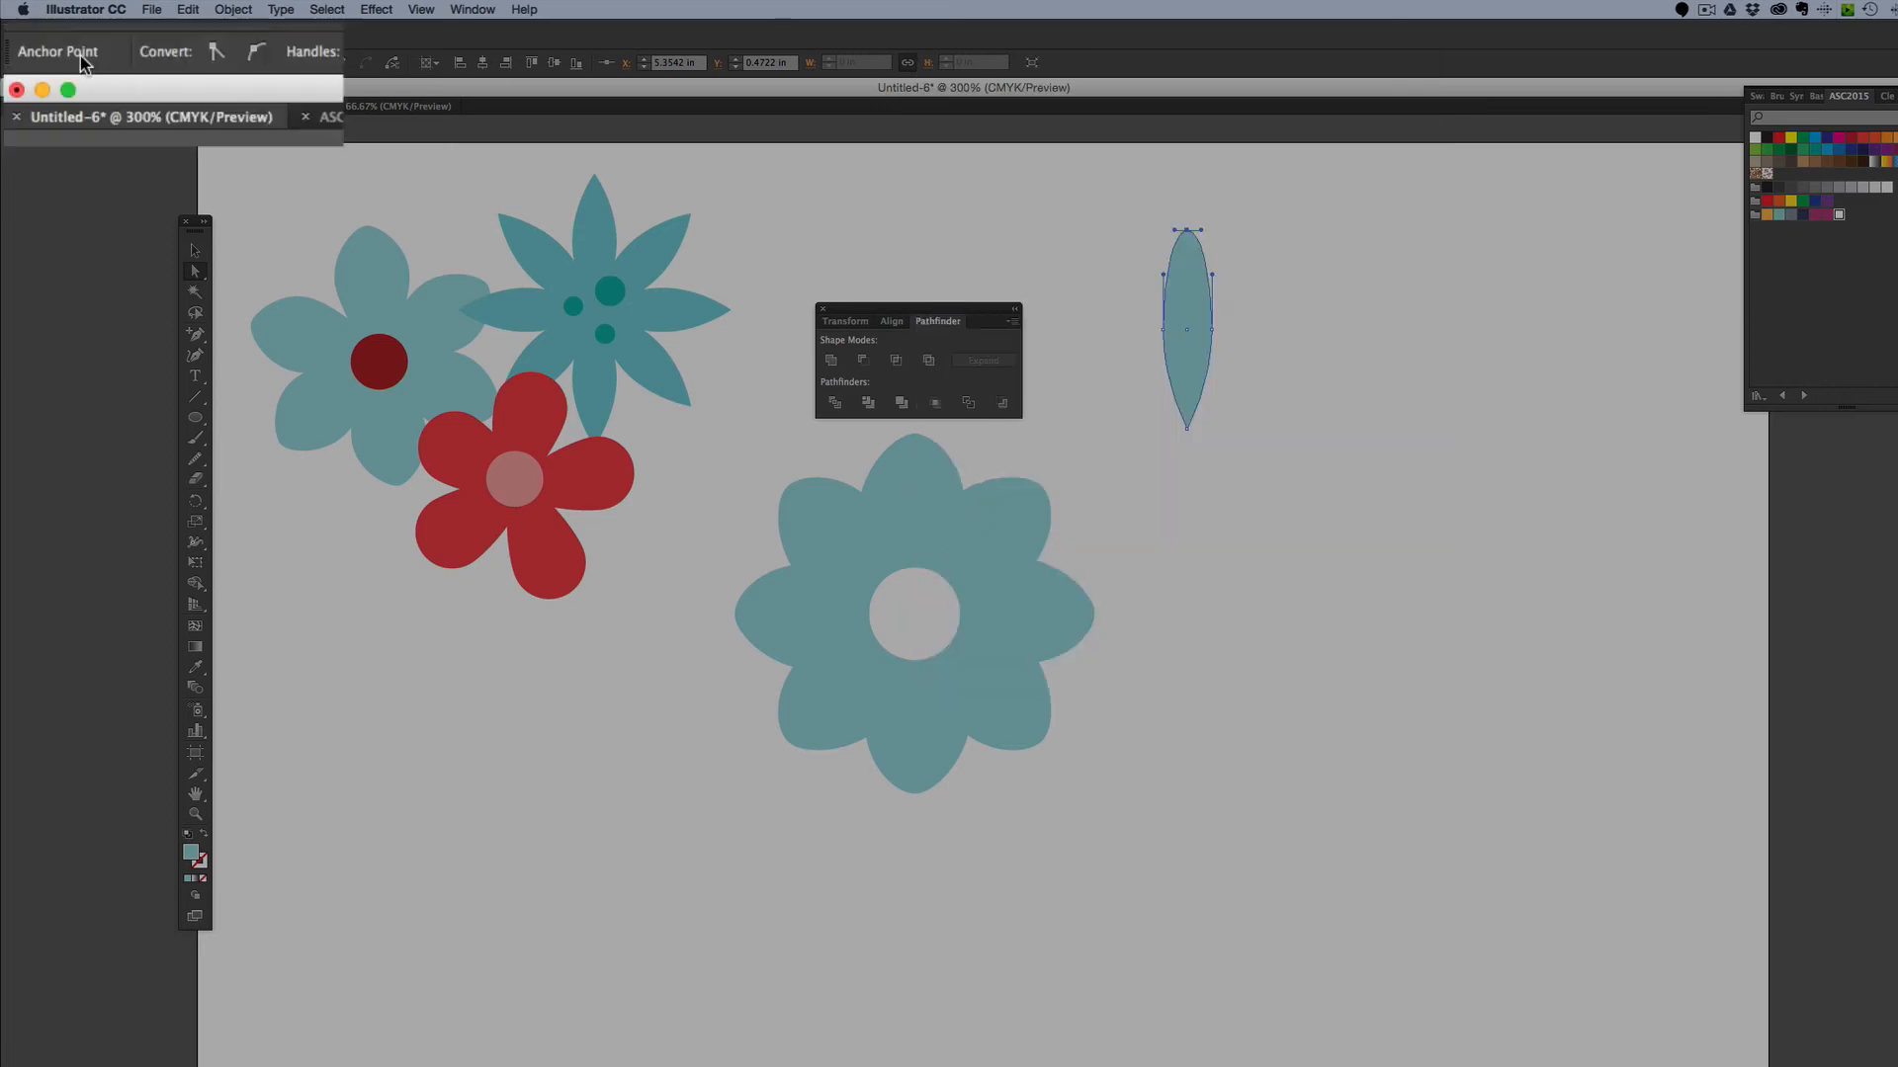
pyautogui.click(214, 55)
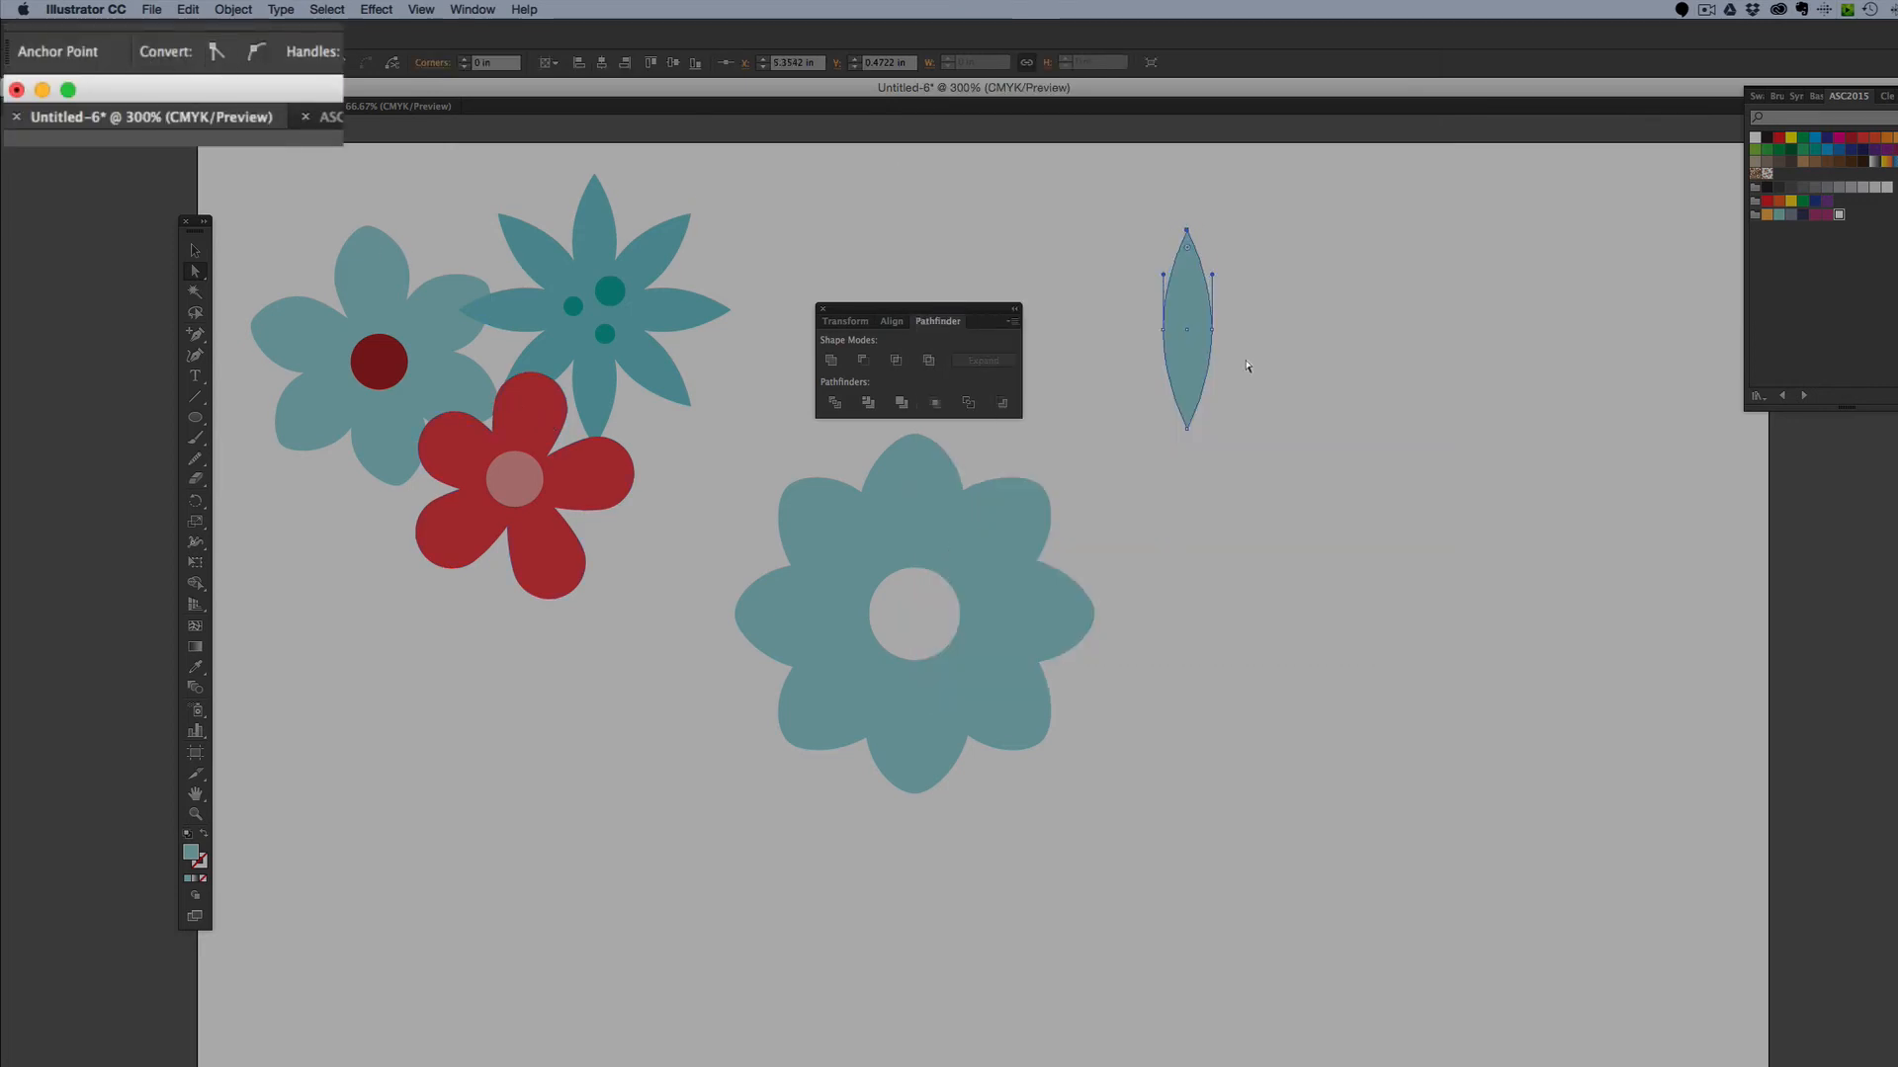
pyautogui.click(1340, 436)
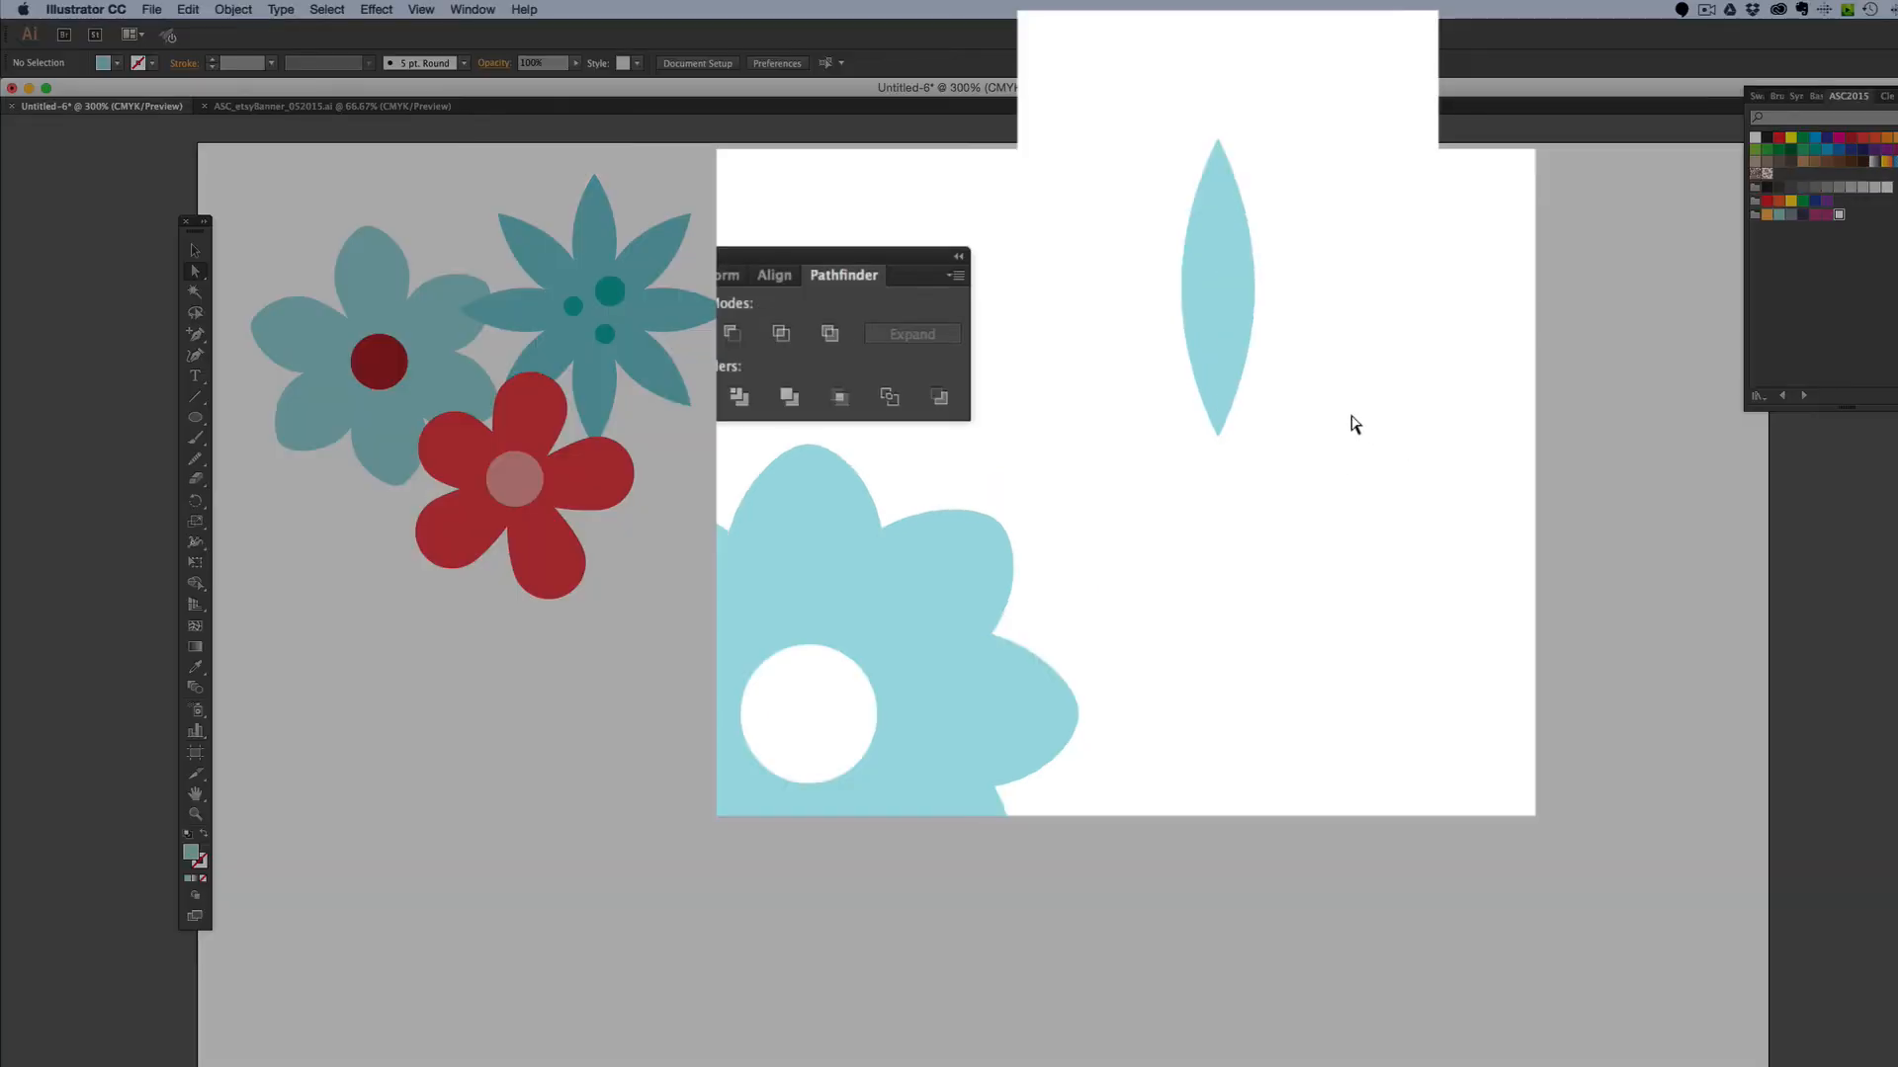
# - Make a copy of the pointed petal rotated 45° clockwise around its bottom tip
pyautogui.press('v')
pyautogui.click(1195, 309)
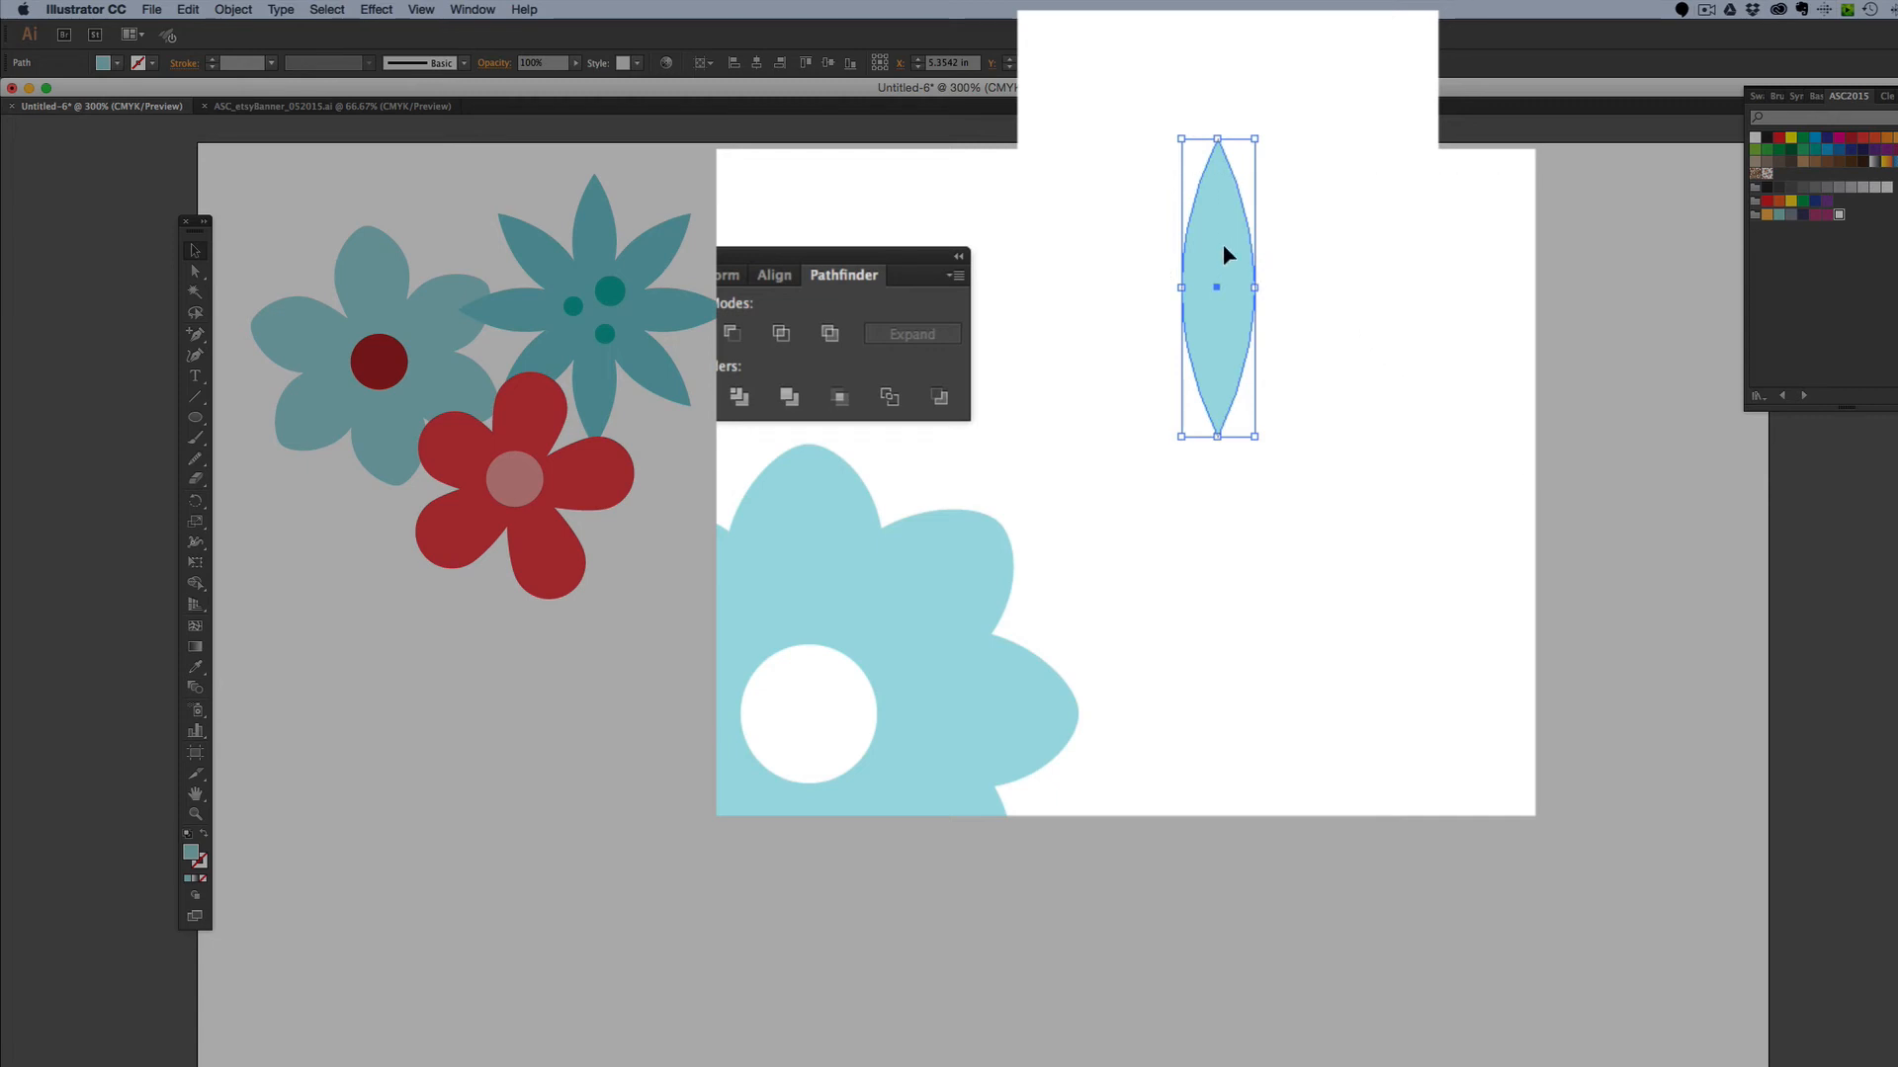
pyautogui.press('r')
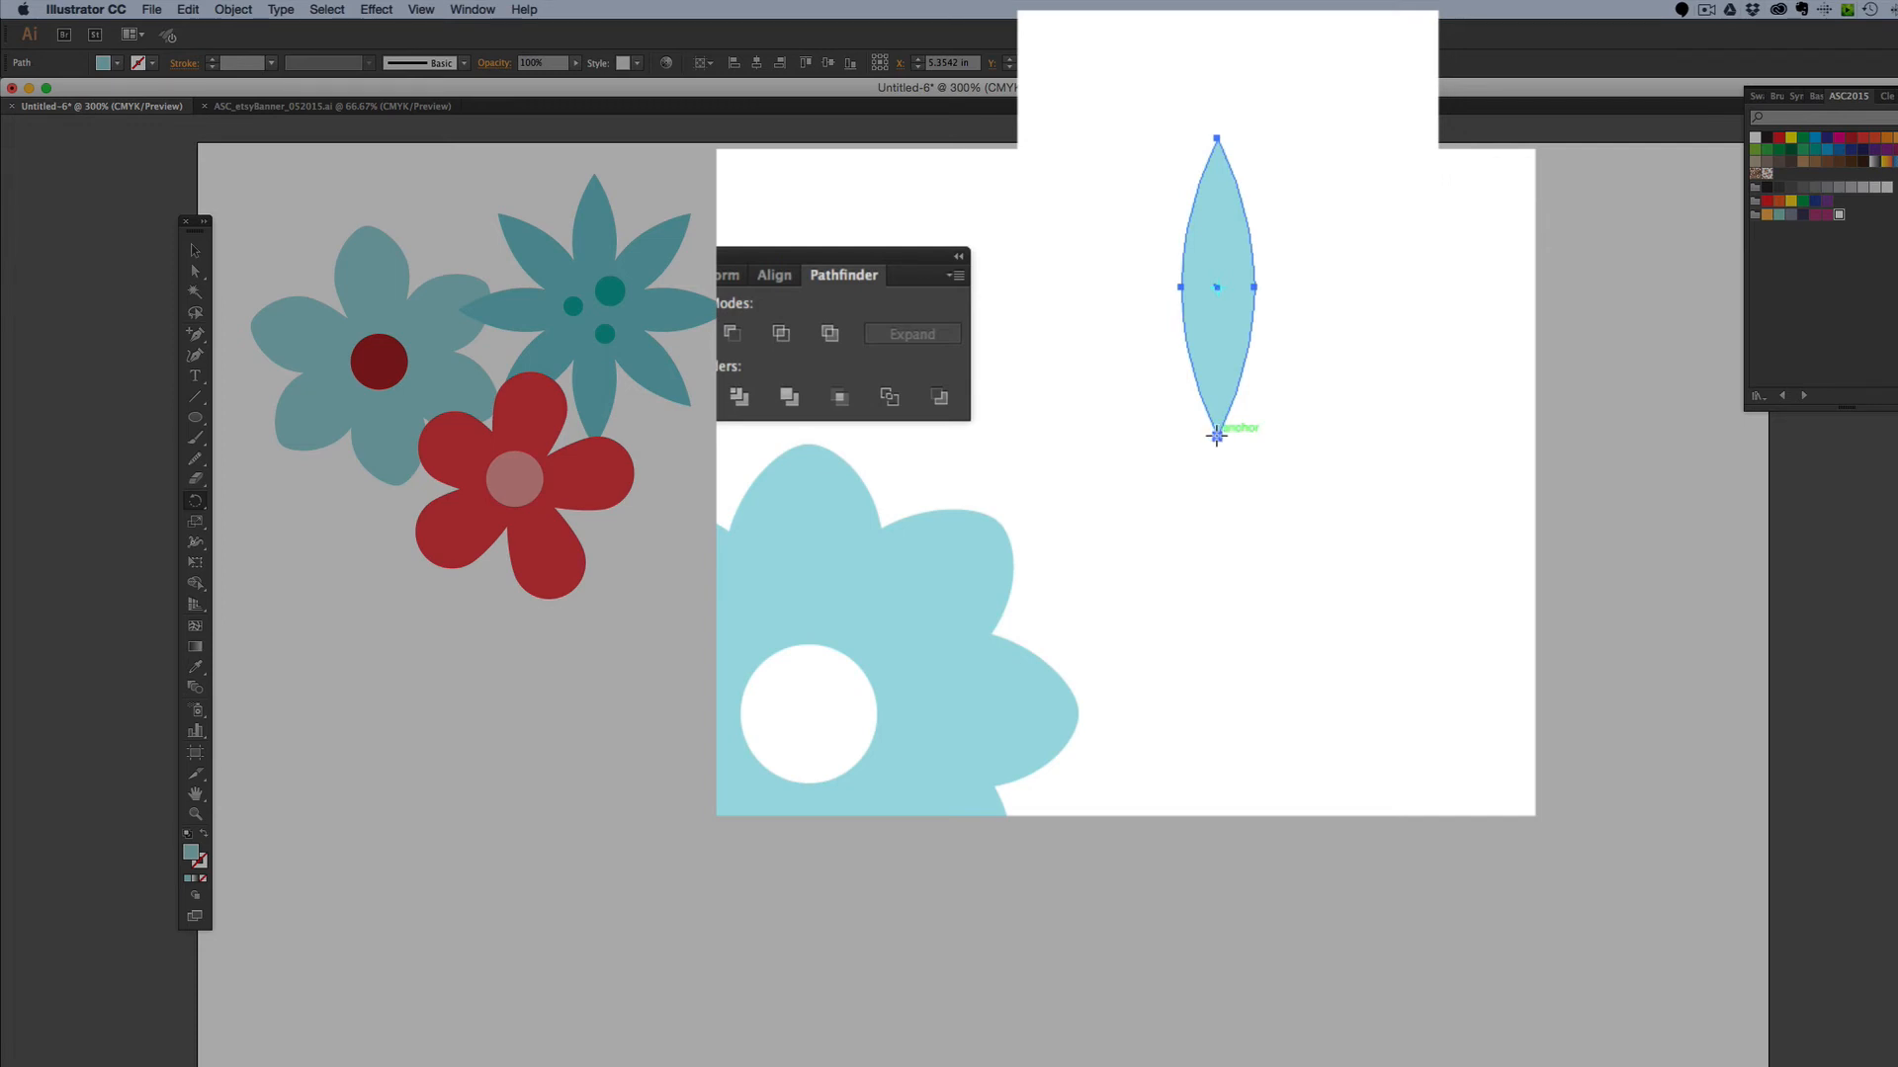
pyautogui.click(1216, 436)
pyautogui.moveTo(1235, 339); pyautogui.dragTo(1283, 373)
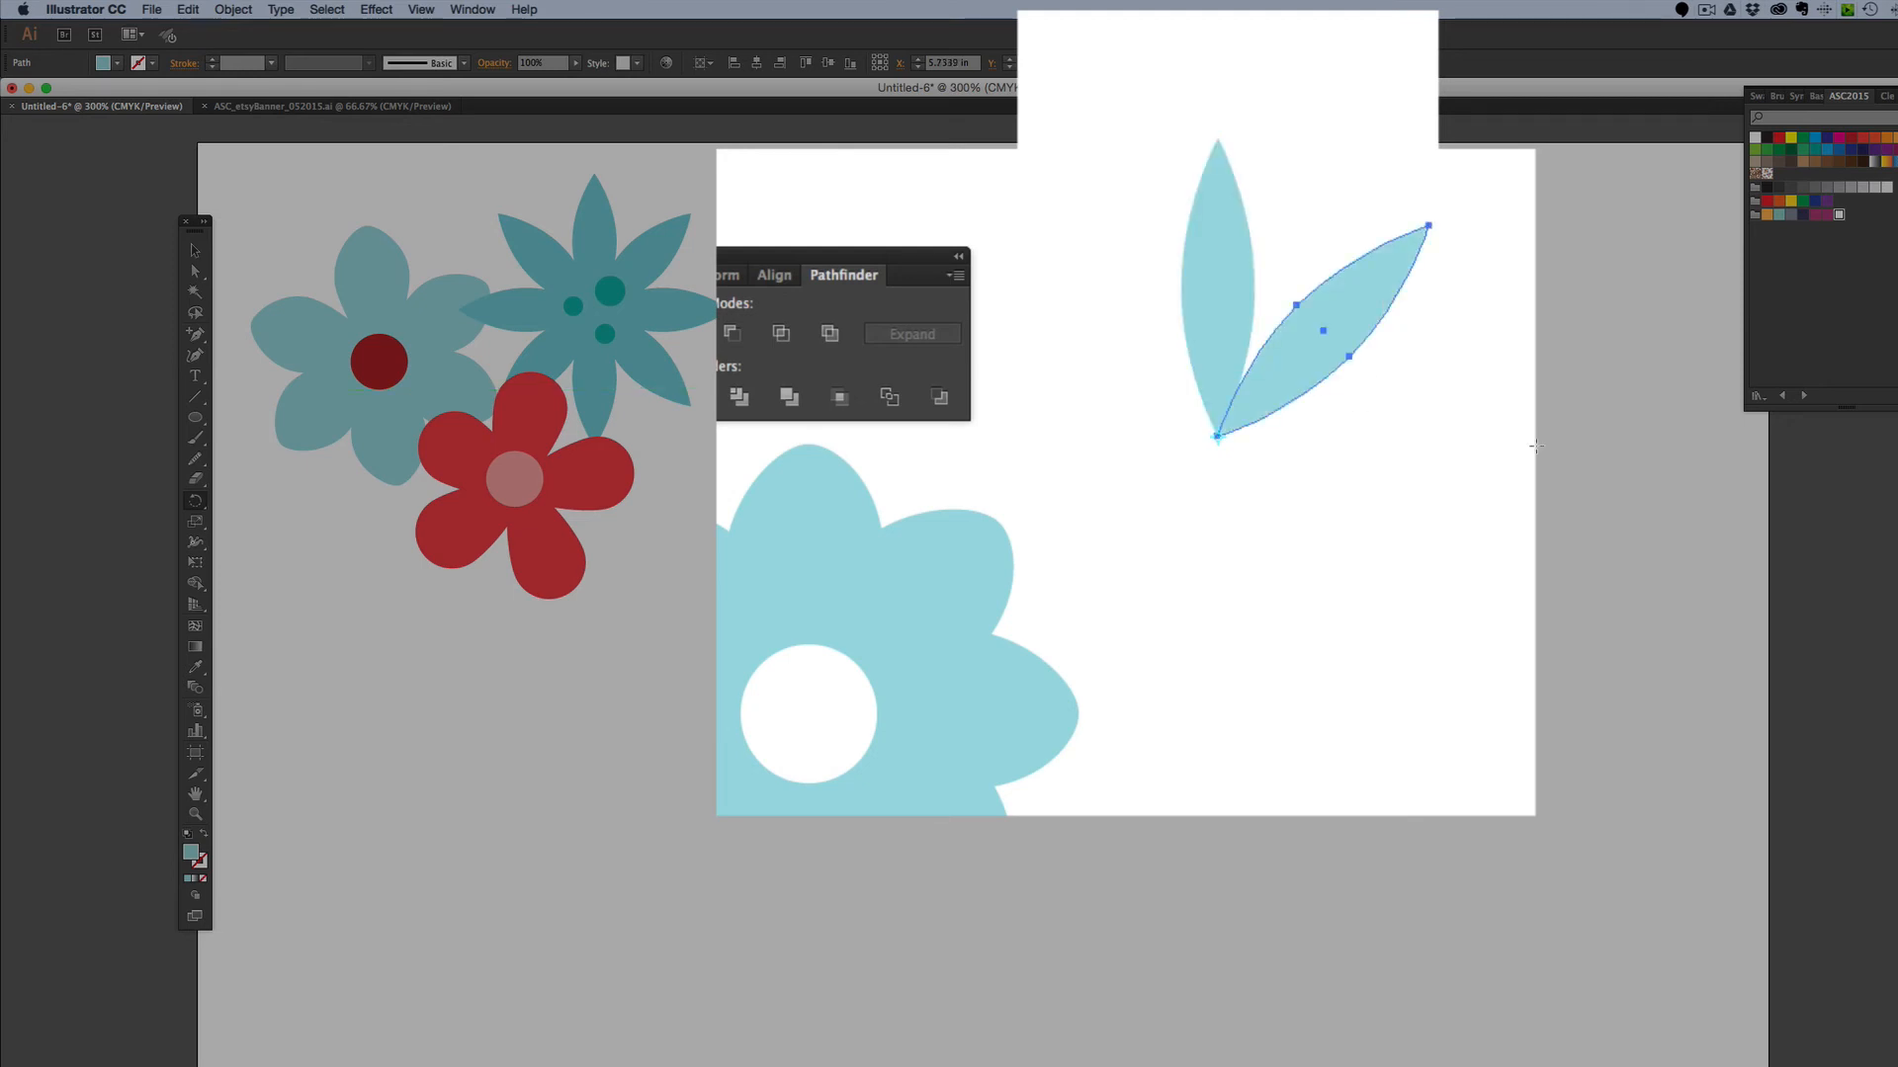
# - Repeat the rotated copy six more times to complete the ring of eight pointed petals
pyautogui.press('super+d')
pyautogui.press('super+d')
pyautogui.press('super+d')
pyautogui.press('super+d')
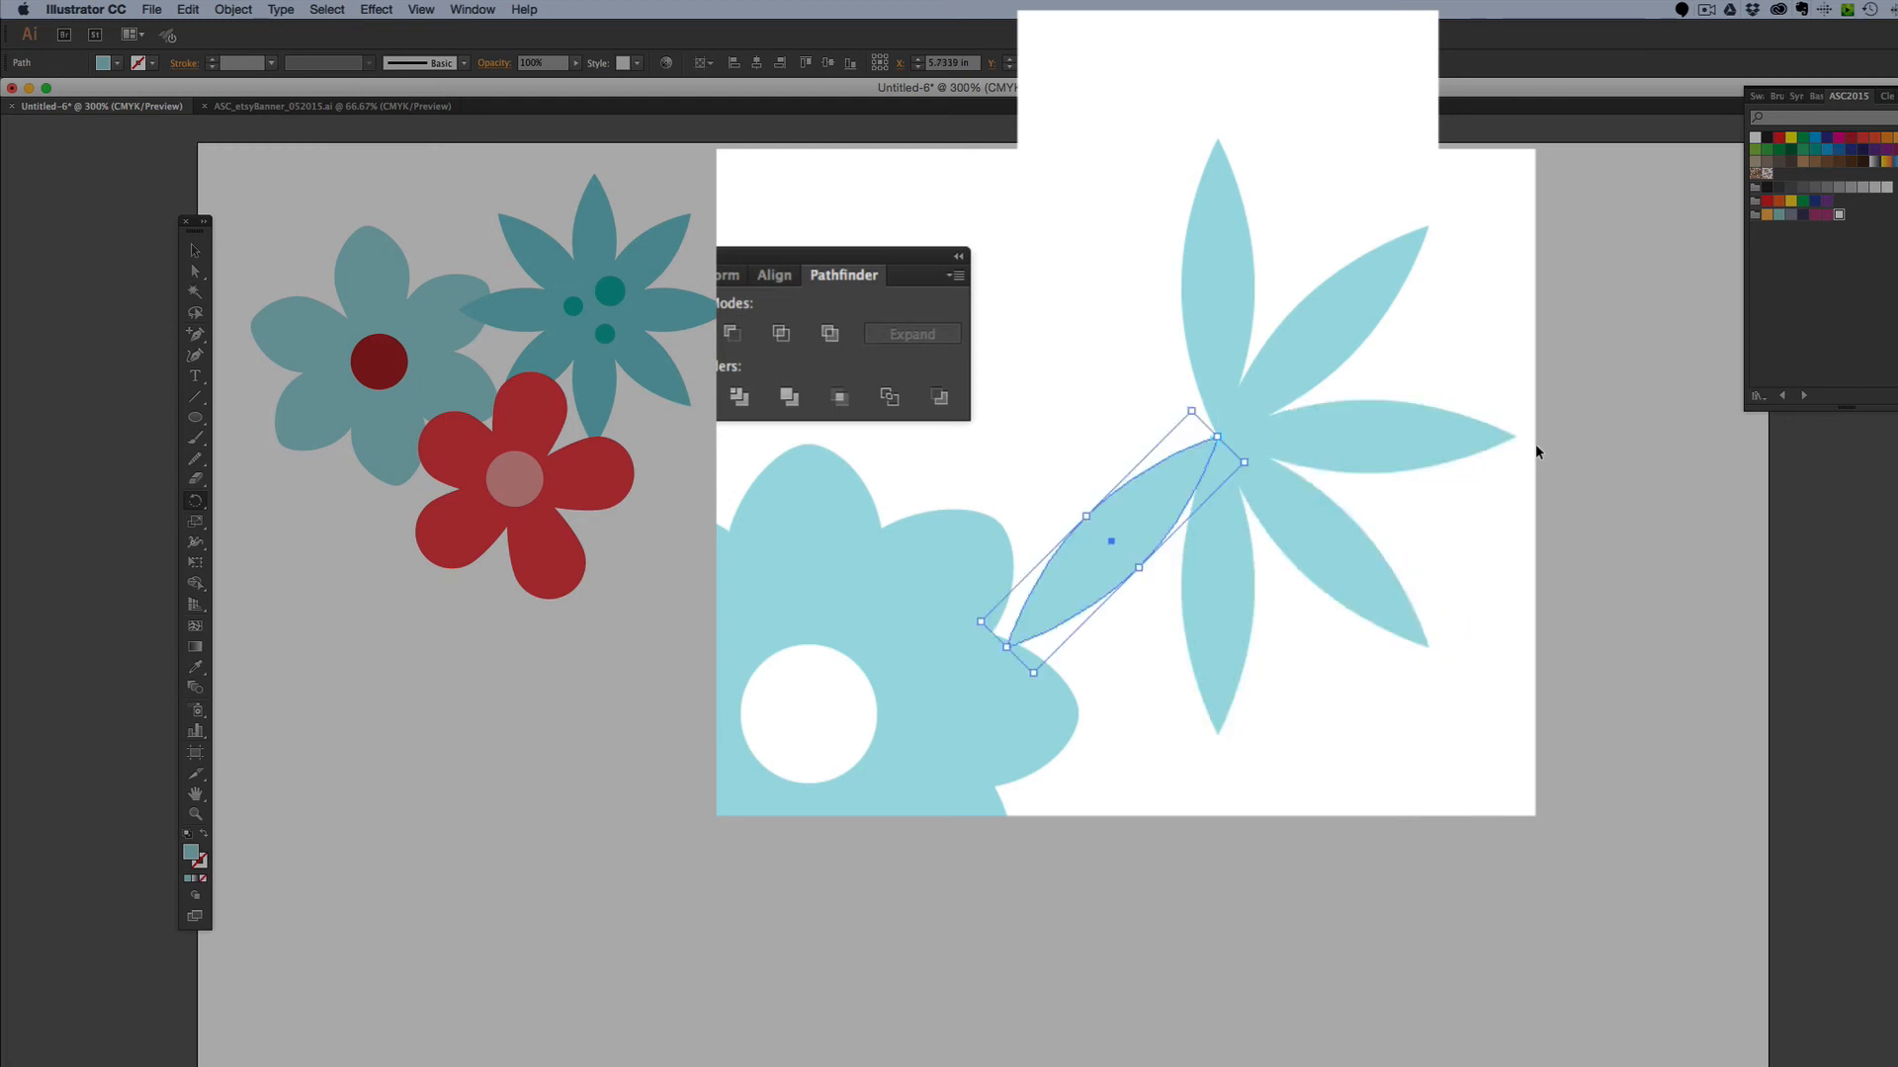
pyautogui.press('super+d')
pyautogui.press('super+d')
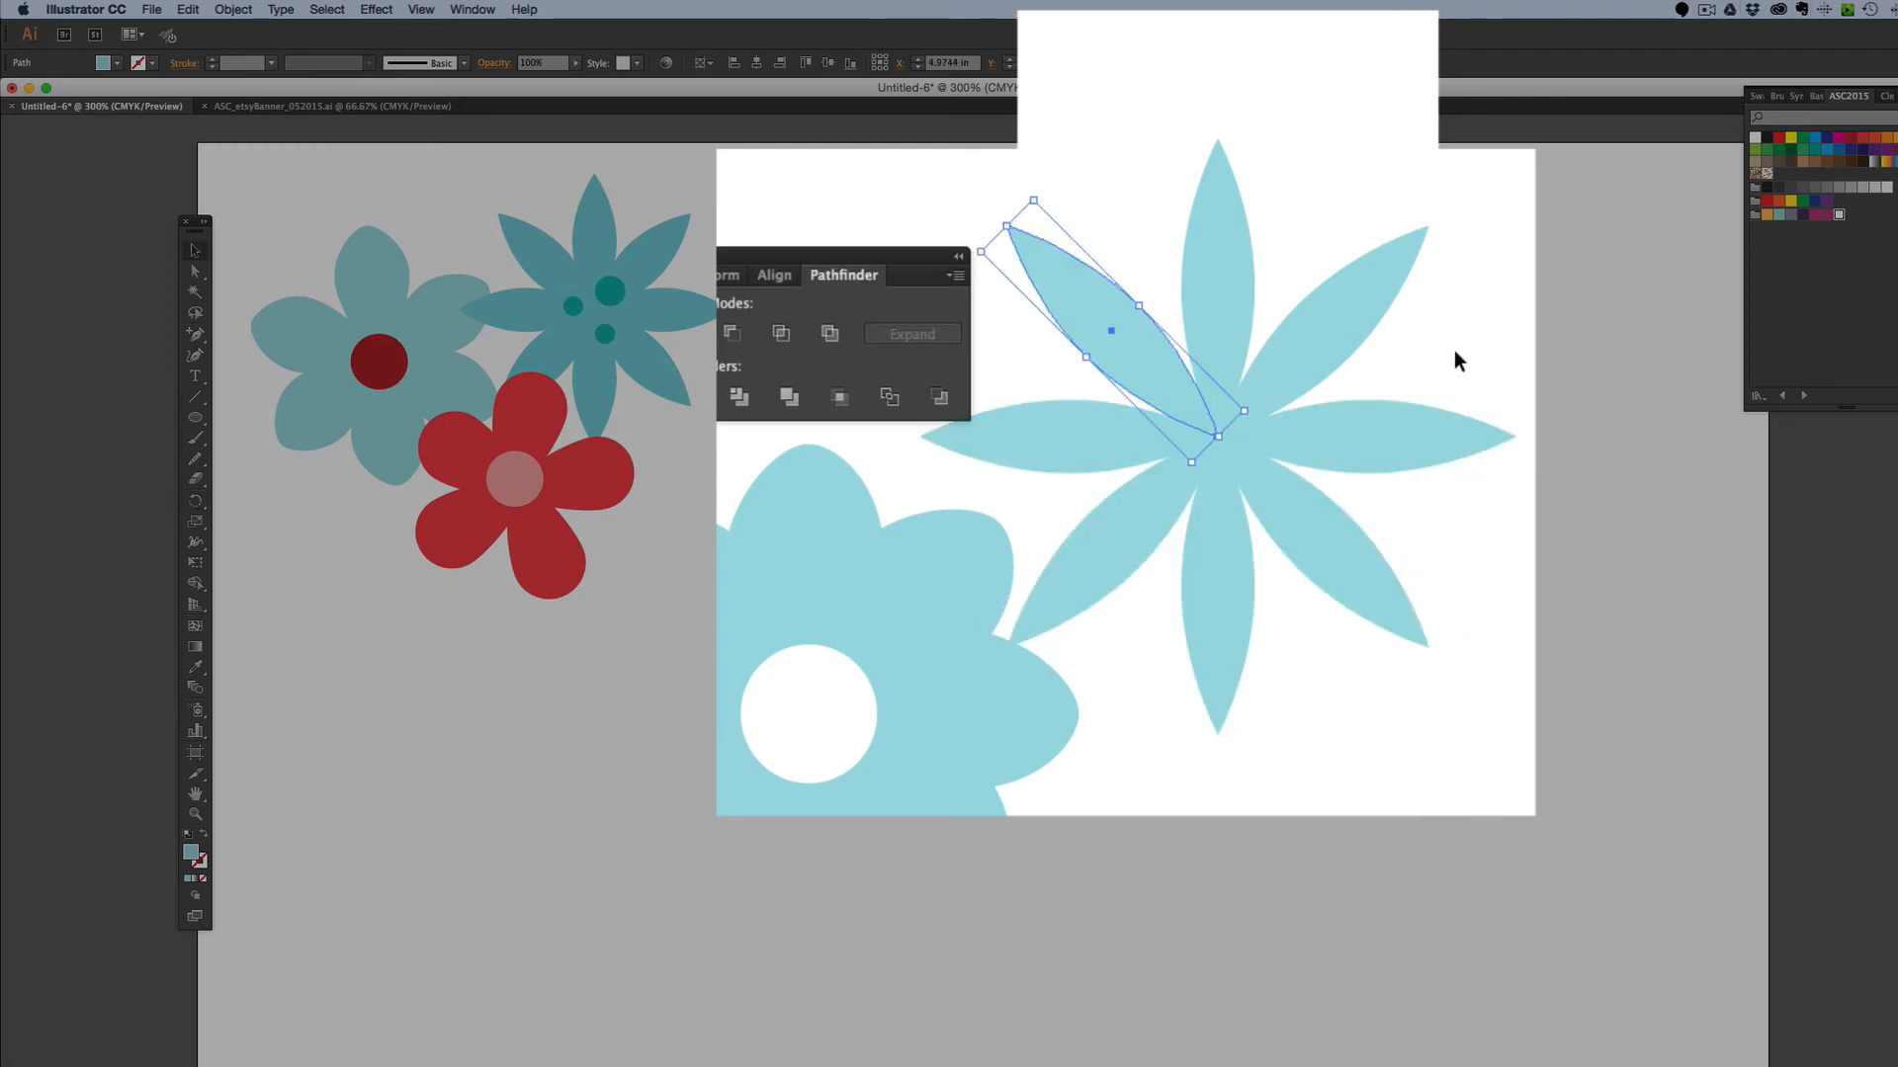
# - Select all eight pointed petals and scale them down around their common centre to about 1.07 in across
pyautogui.moveTo(1095, 161); pyautogui.dragTo(1350, 560)
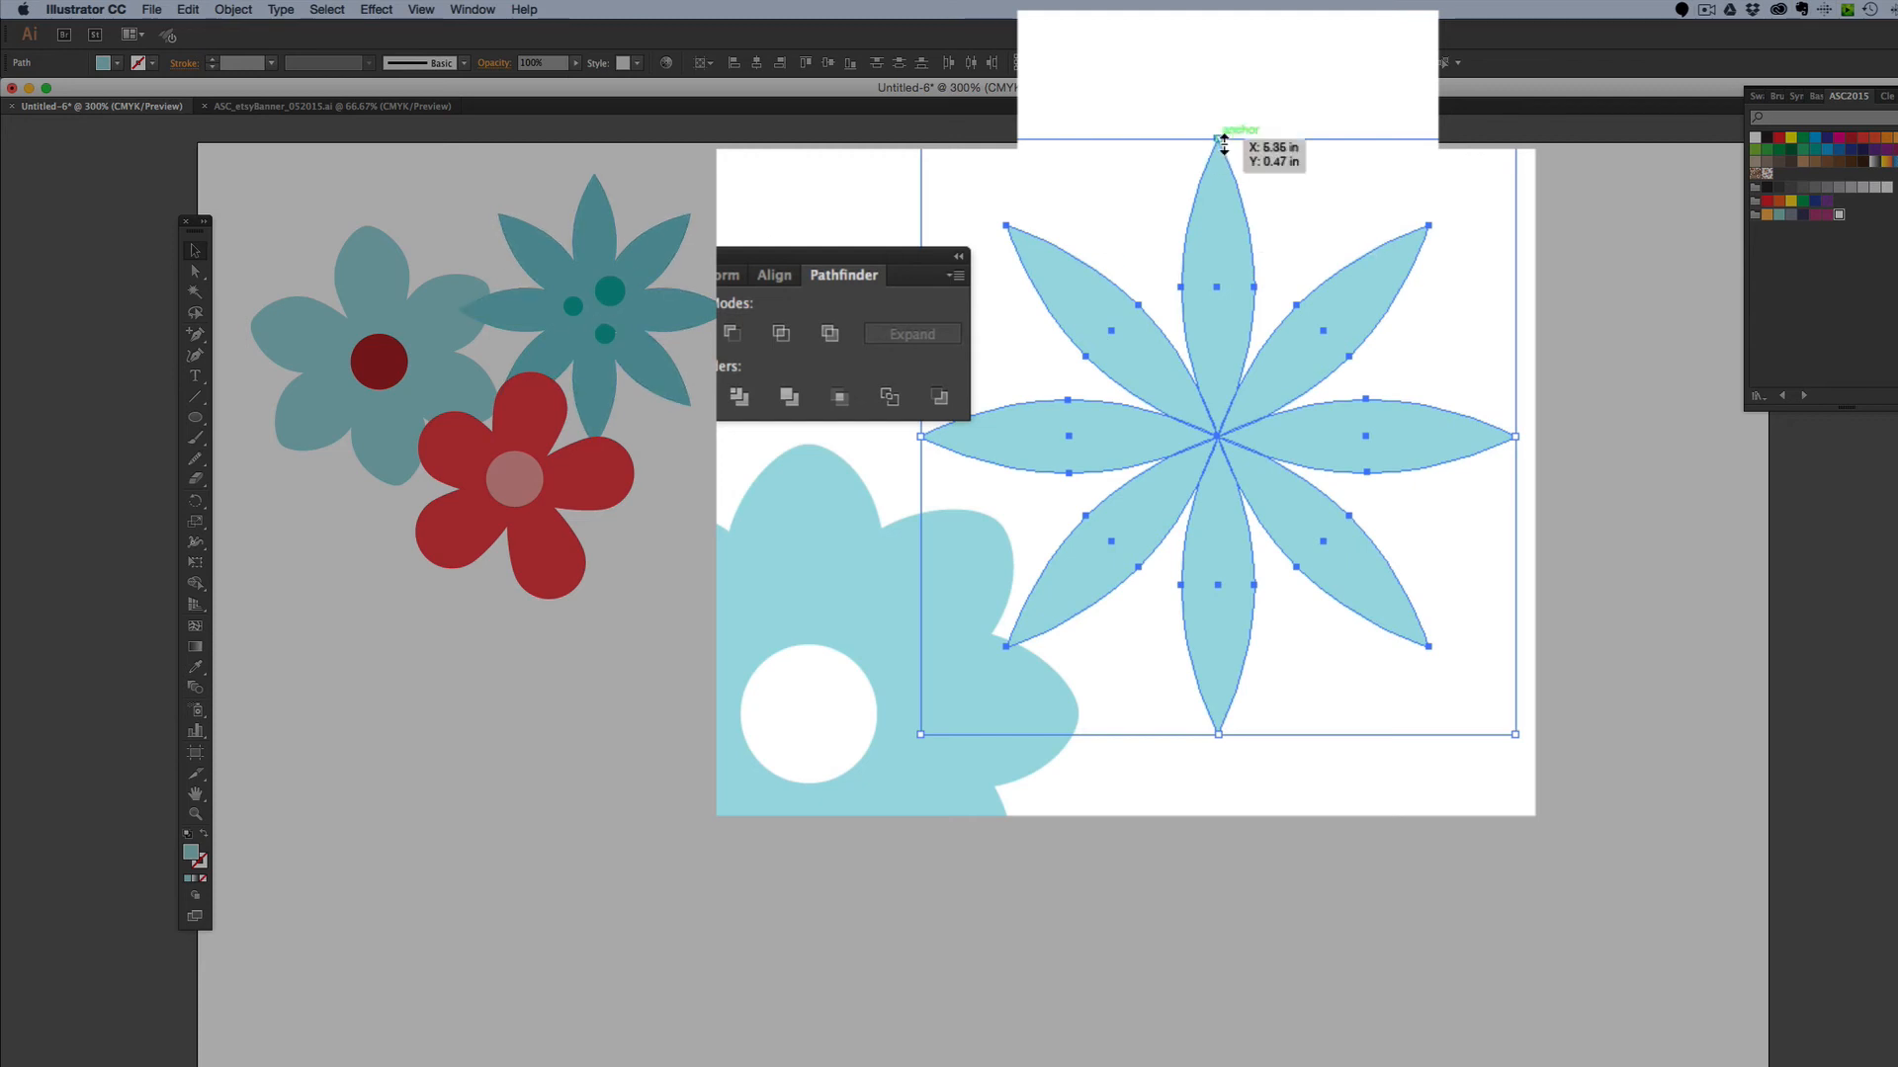
pyautogui.moveTo(1224, 145); pyautogui.dragTo(1224, 289)
pyautogui.click(1240, 171)
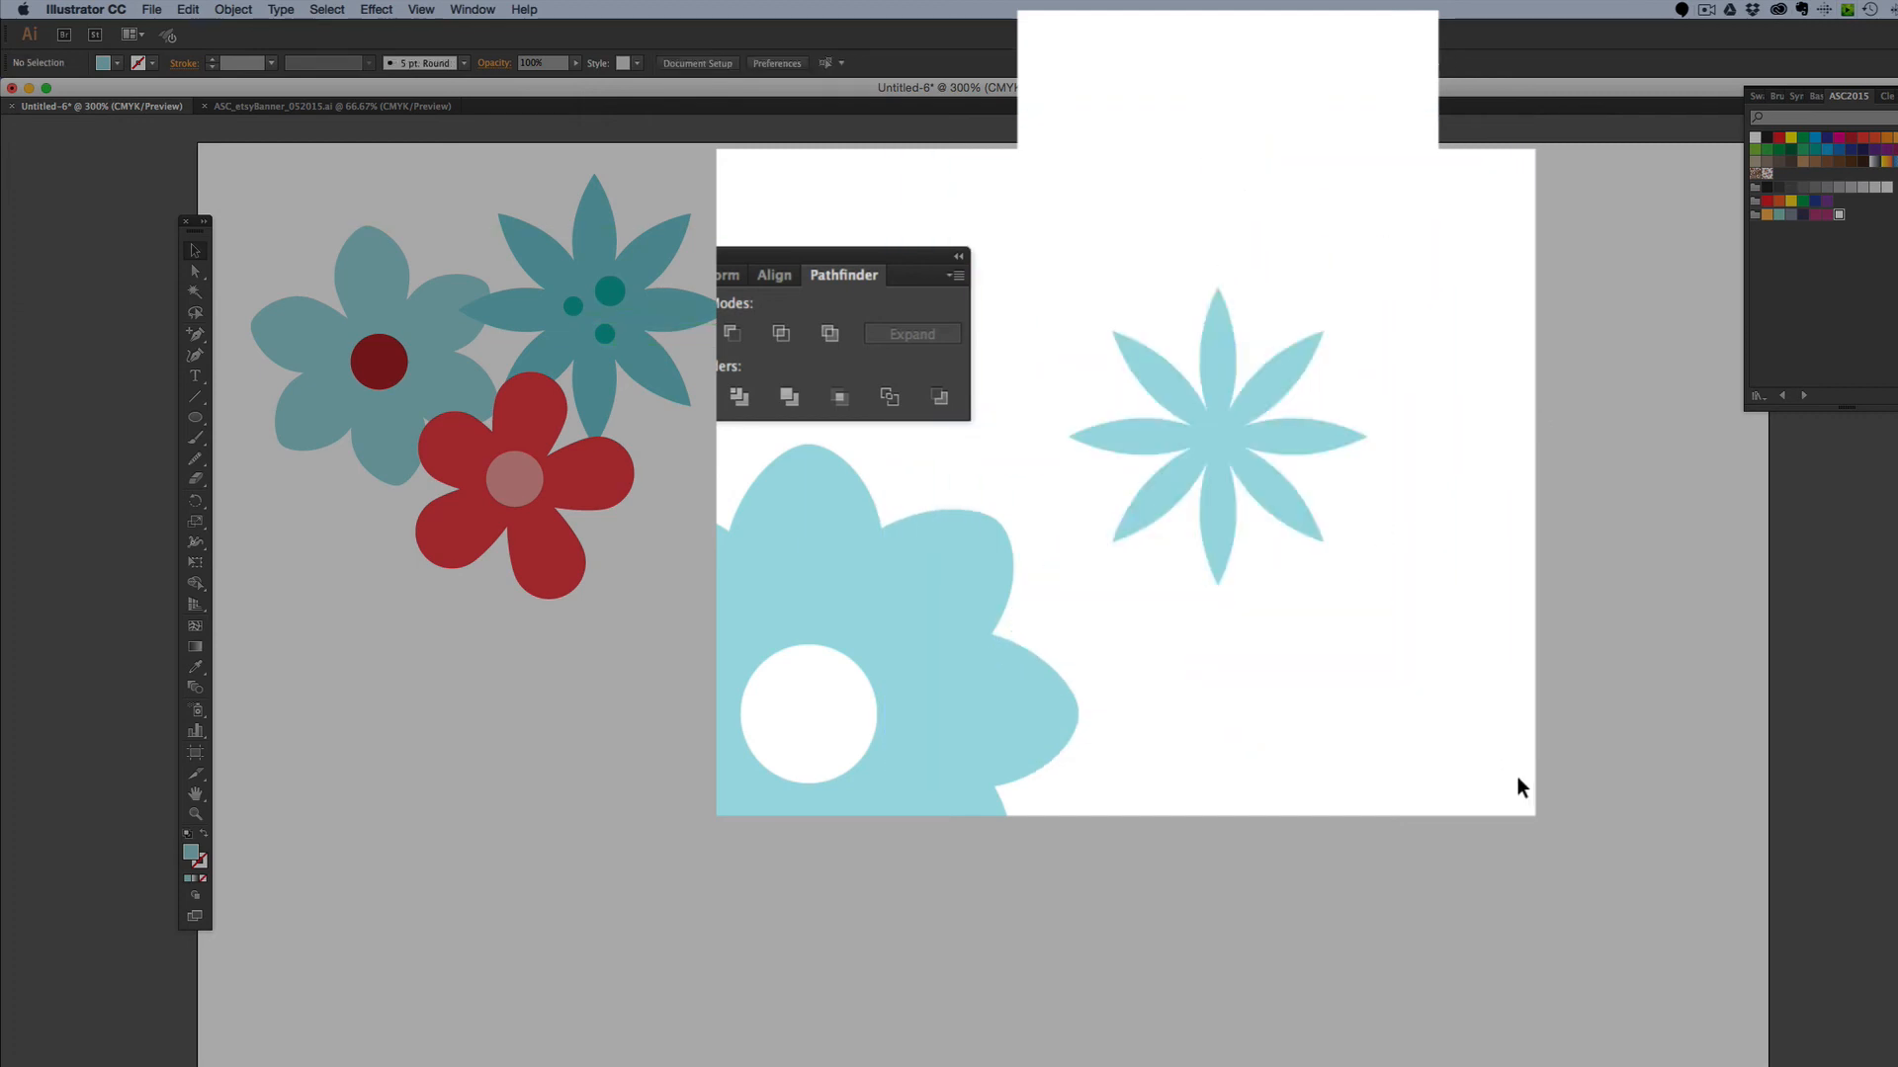
pyautogui.moveTo(1080, 283); pyautogui.dragTo(1532, 632)
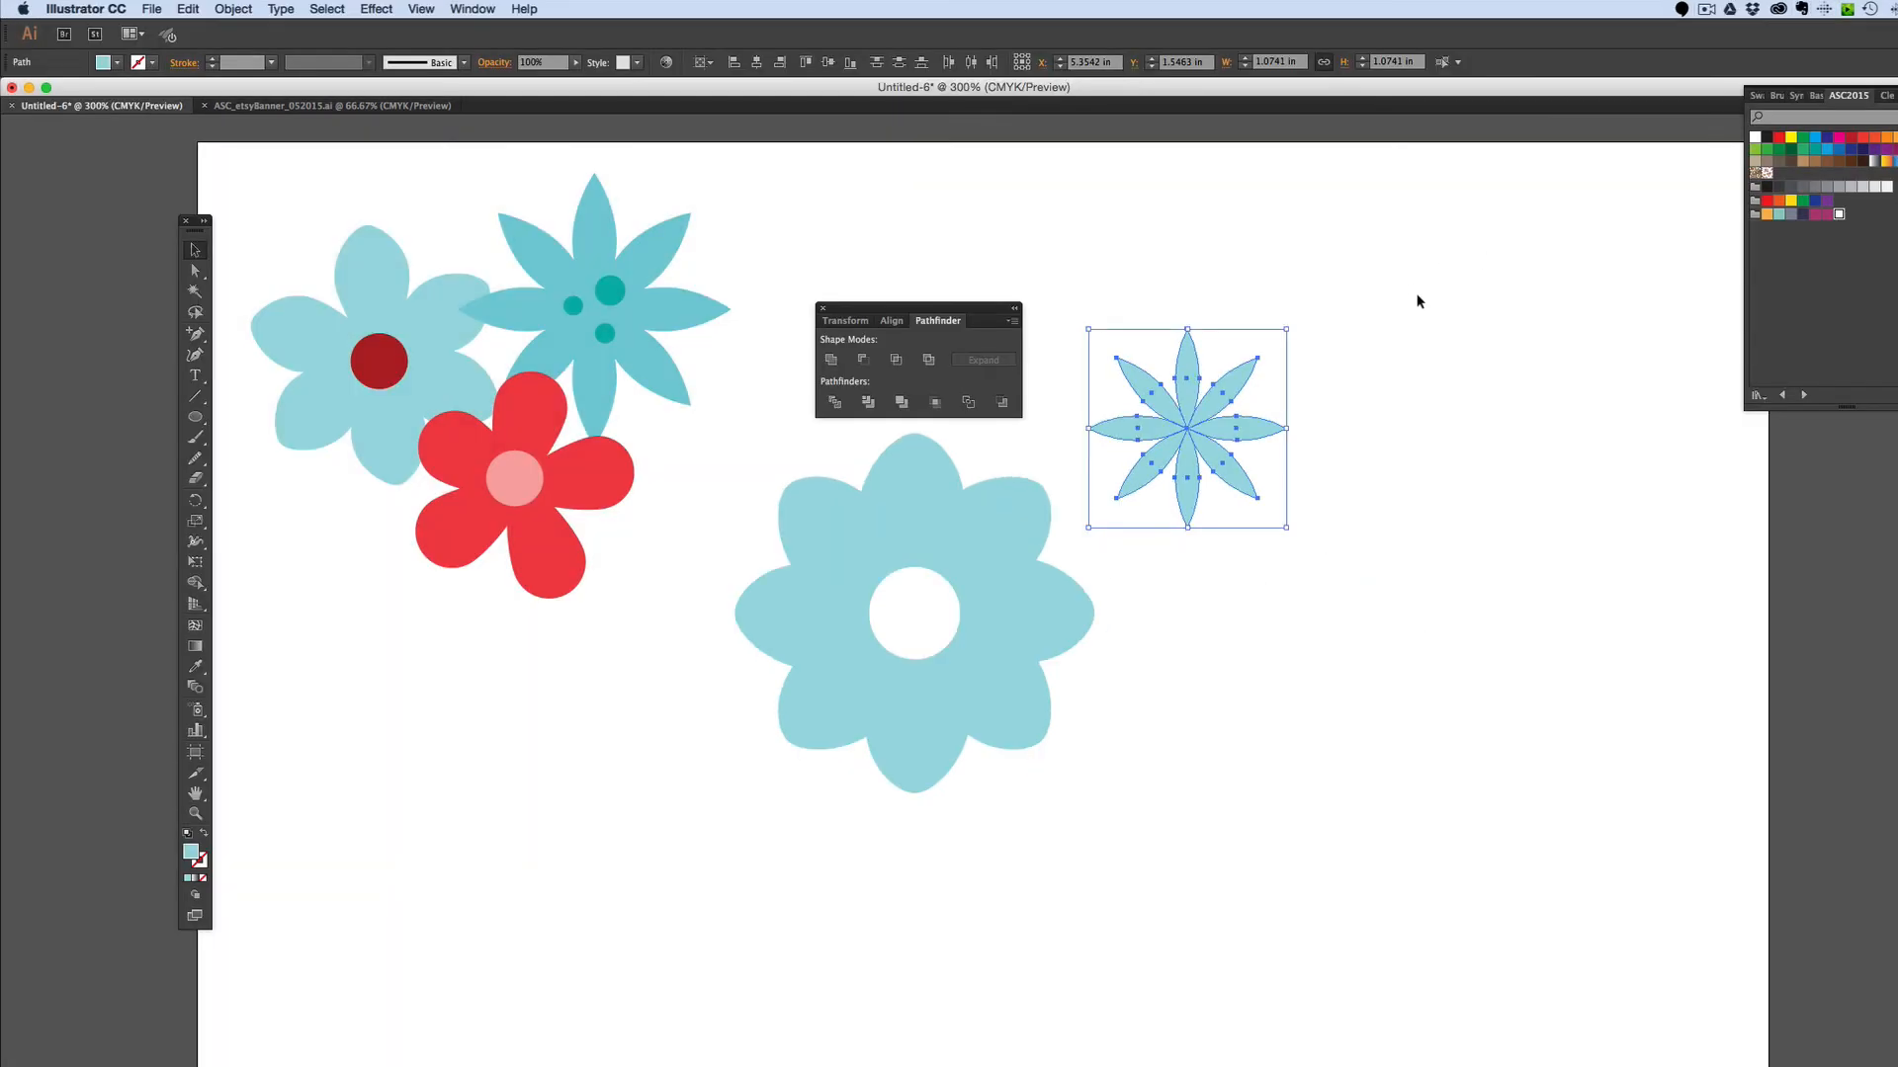
pyautogui.click(1418, 299)
# - Draw a small grey circle about 0.06 in across and place it near the centre of the eight-petalled pointed flower
pyautogui.hscroll(1, 667, 239)
pyautogui.scroll(1, 652, 252)
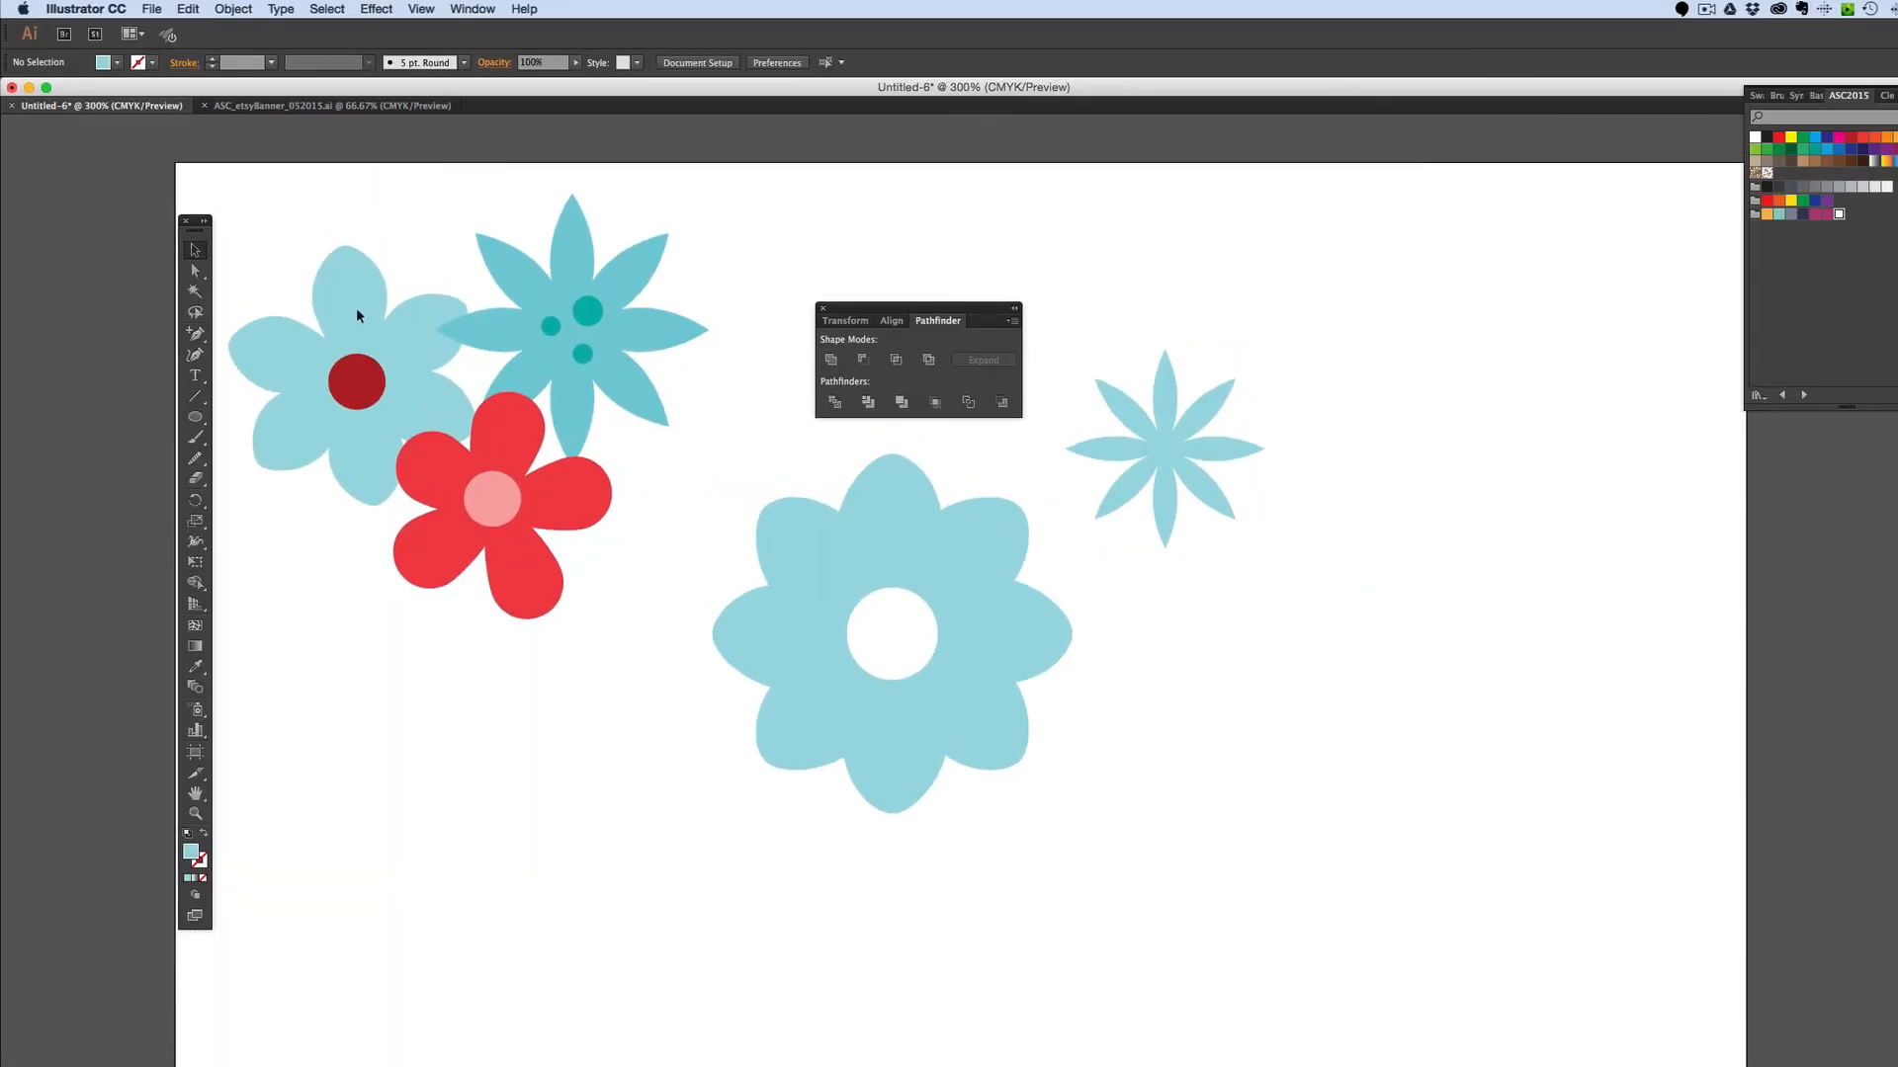
pyautogui.click(195, 416)
pyautogui.click(1790, 215)
pyautogui.press('super+equal')
pyautogui.press('super+equal')
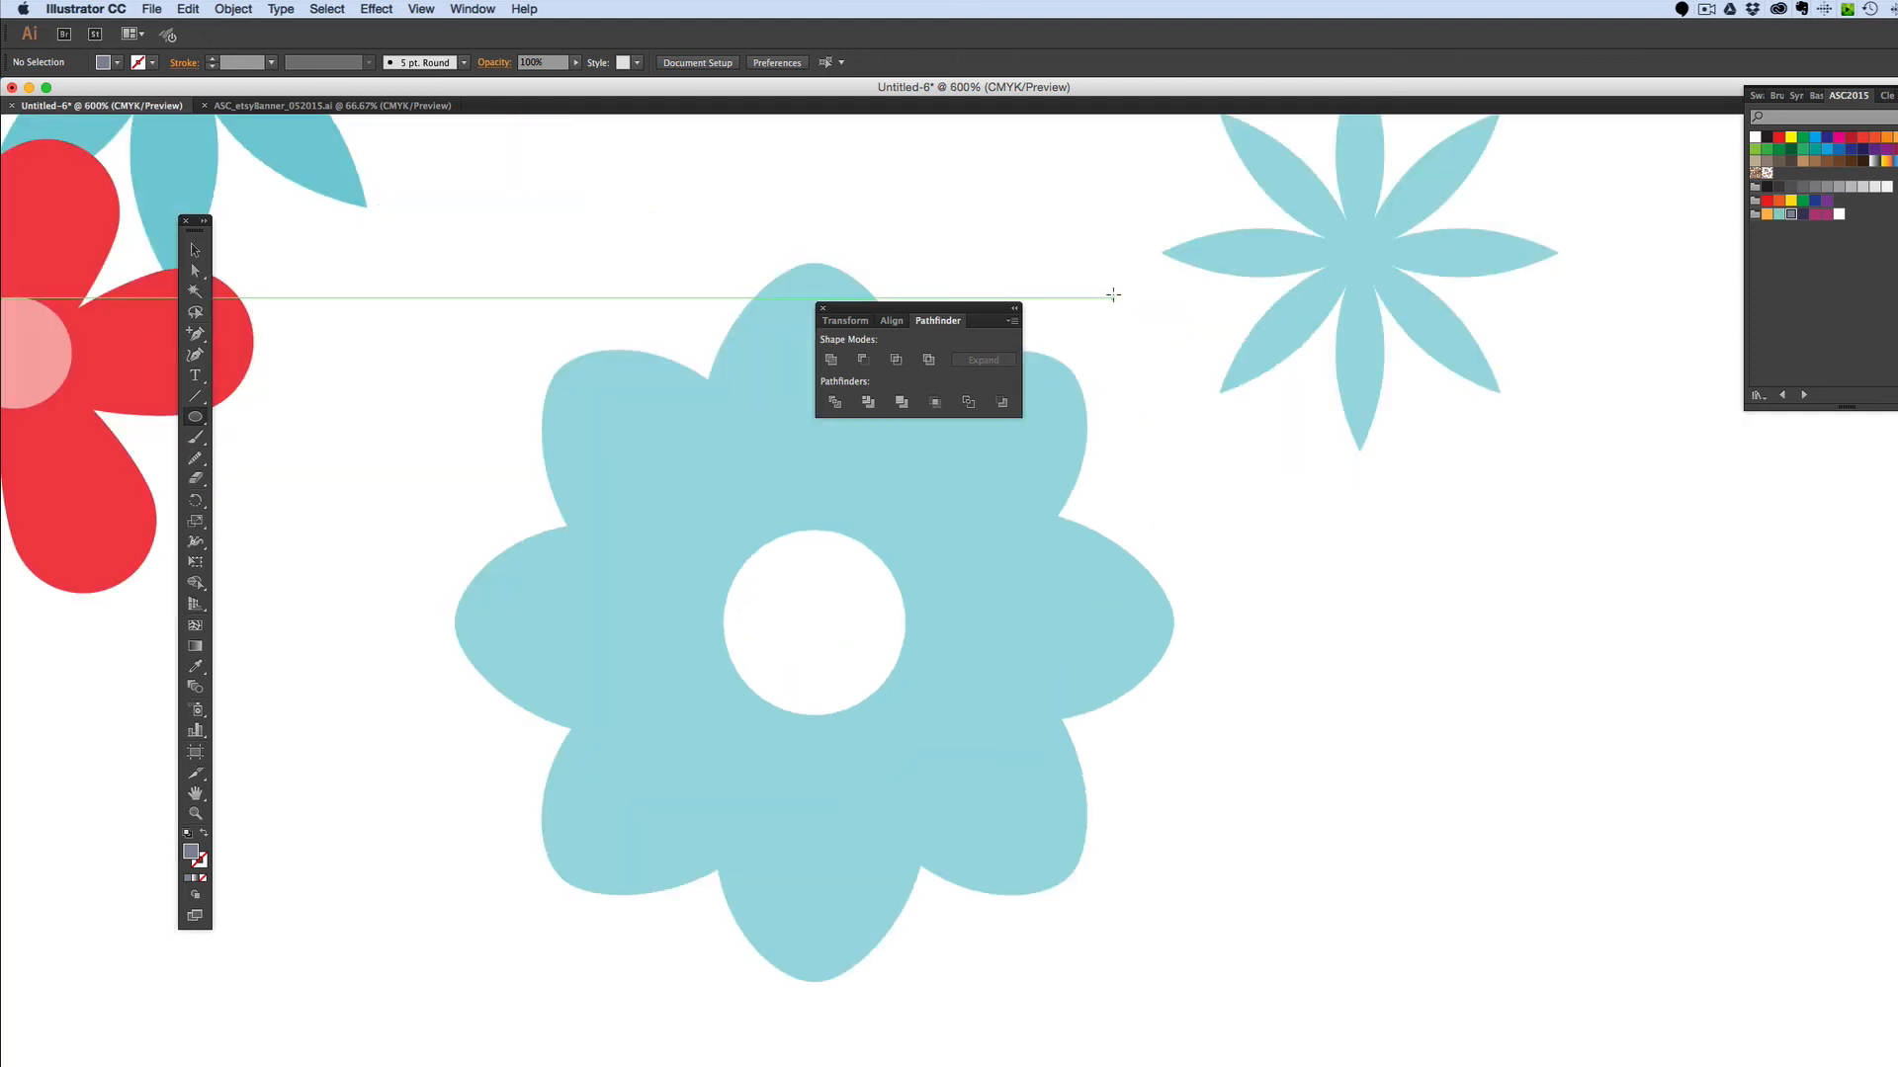
pyautogui.scroll(4, 1368, 556)
pyautogui.scroll(-1, 1368, 556)
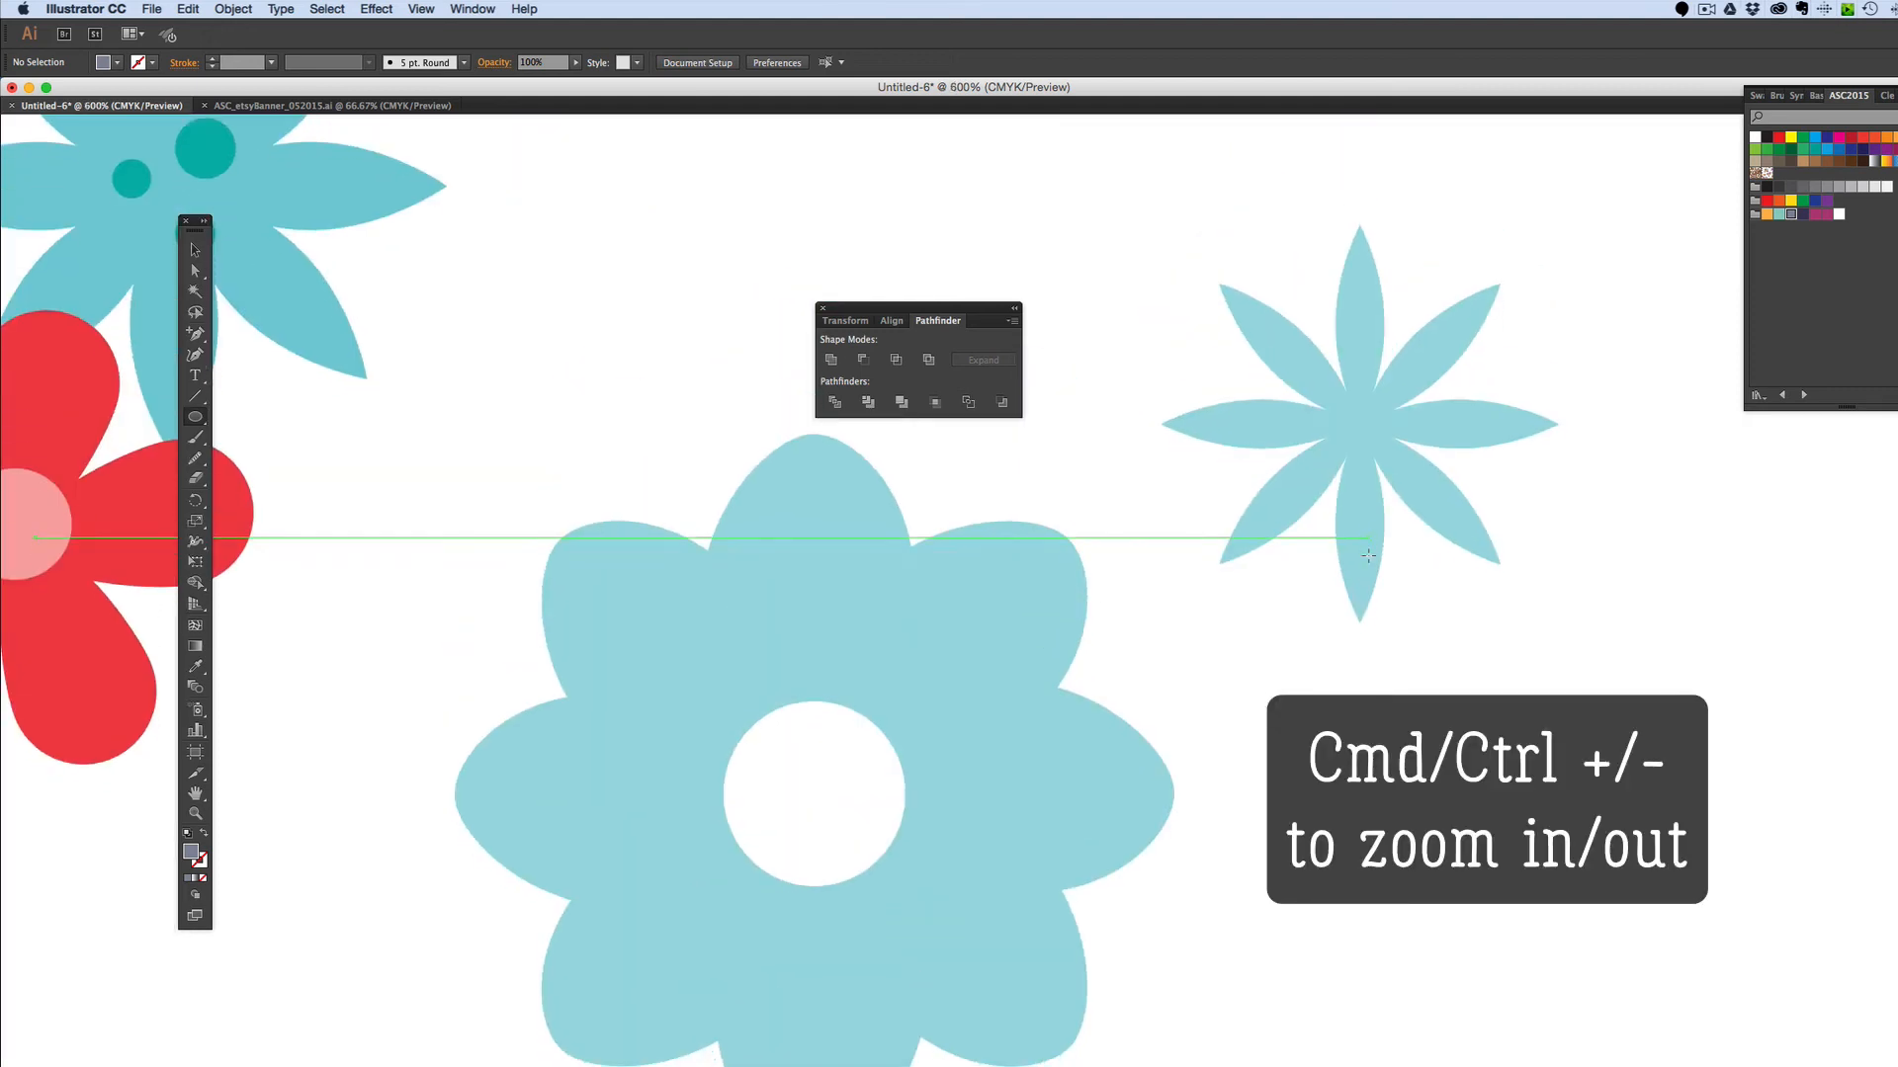
pyautogui.hscroll(1, 1368, 555)
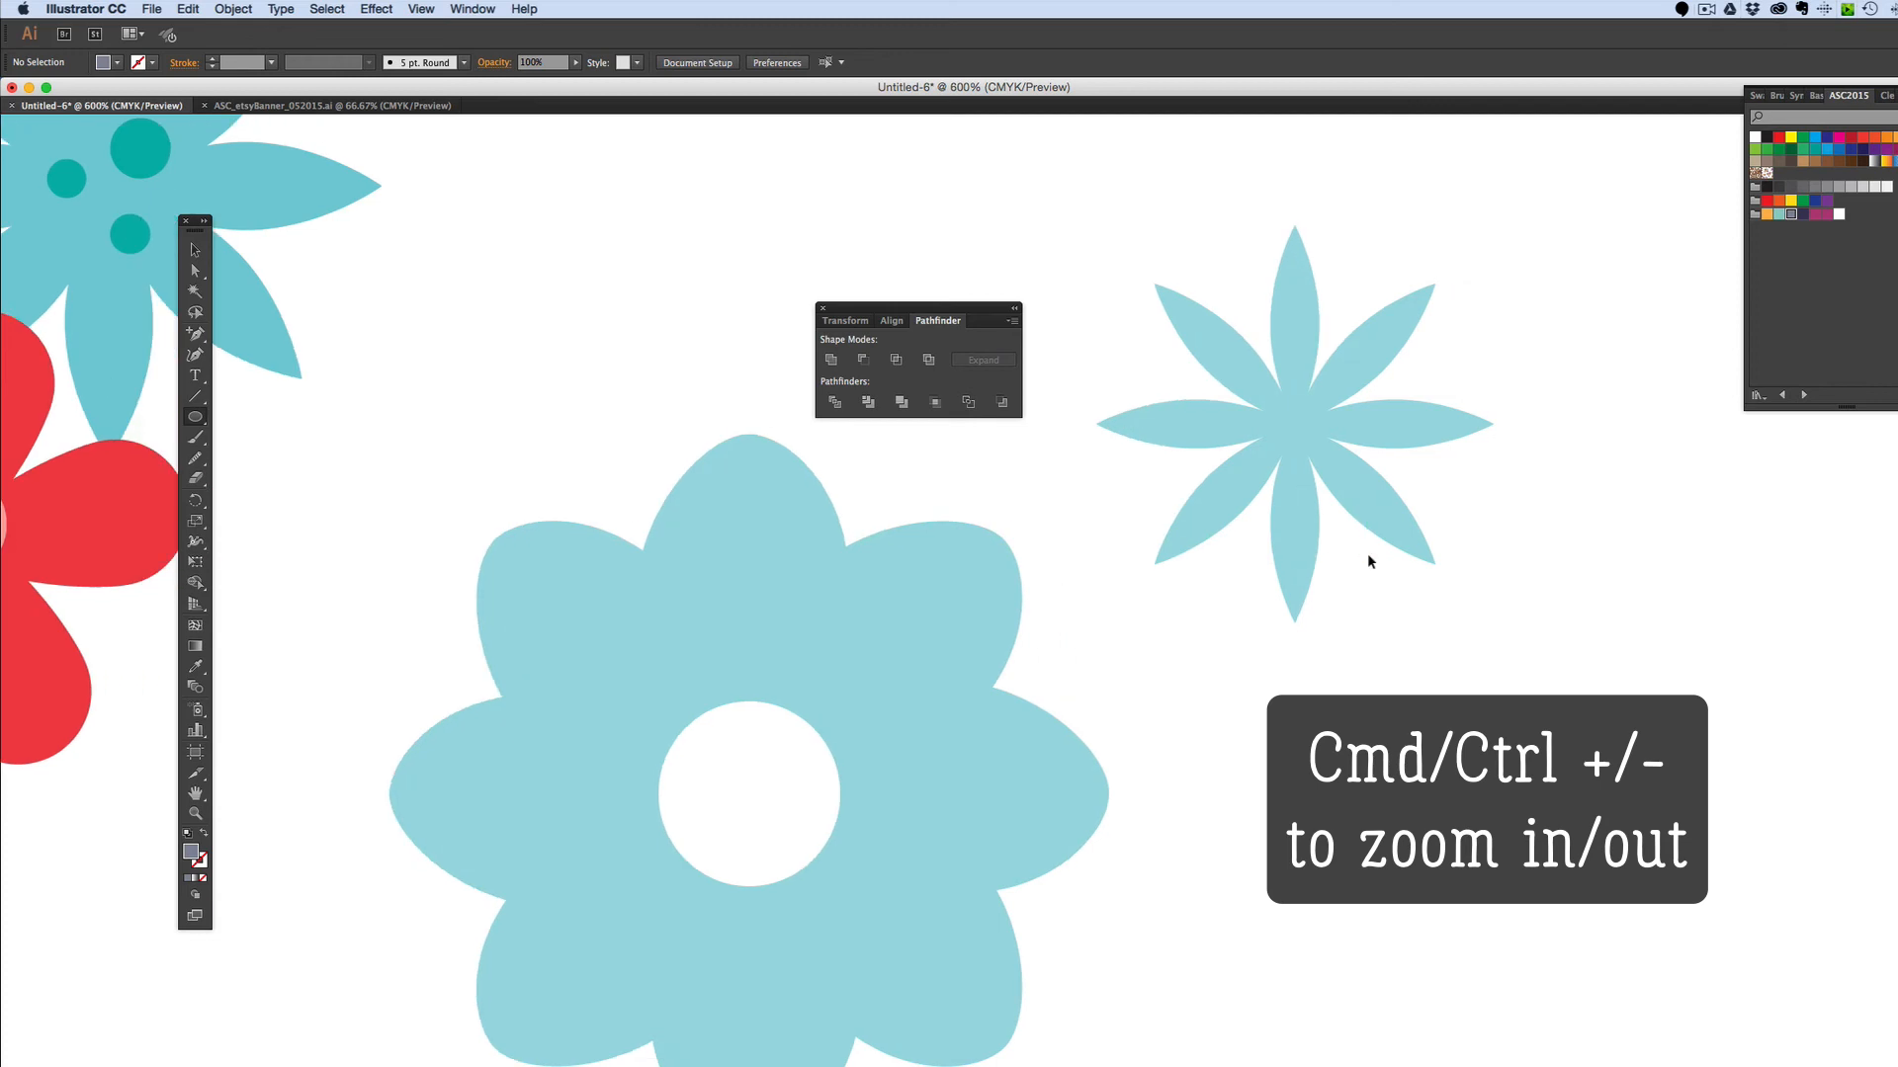
pyautogui.press('super+equal')
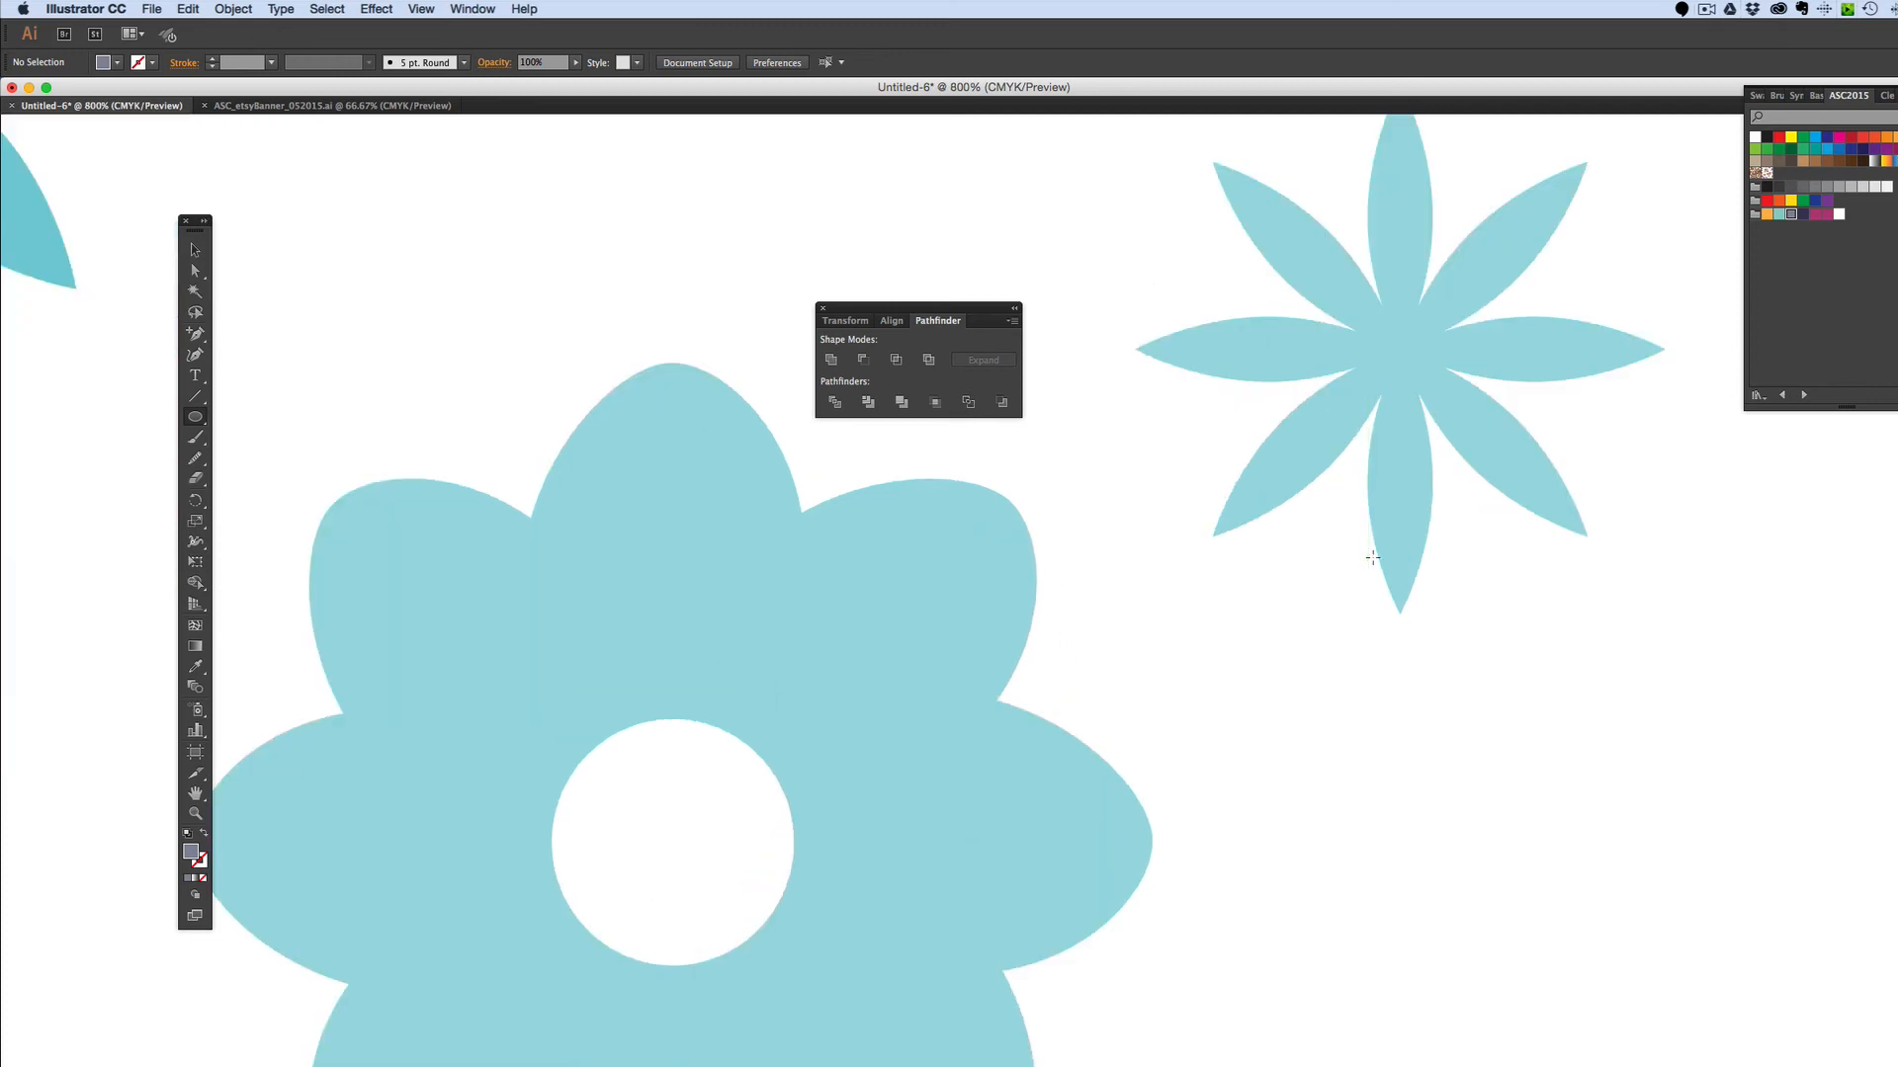
pyautogui.scroll(2, 1368, 555)
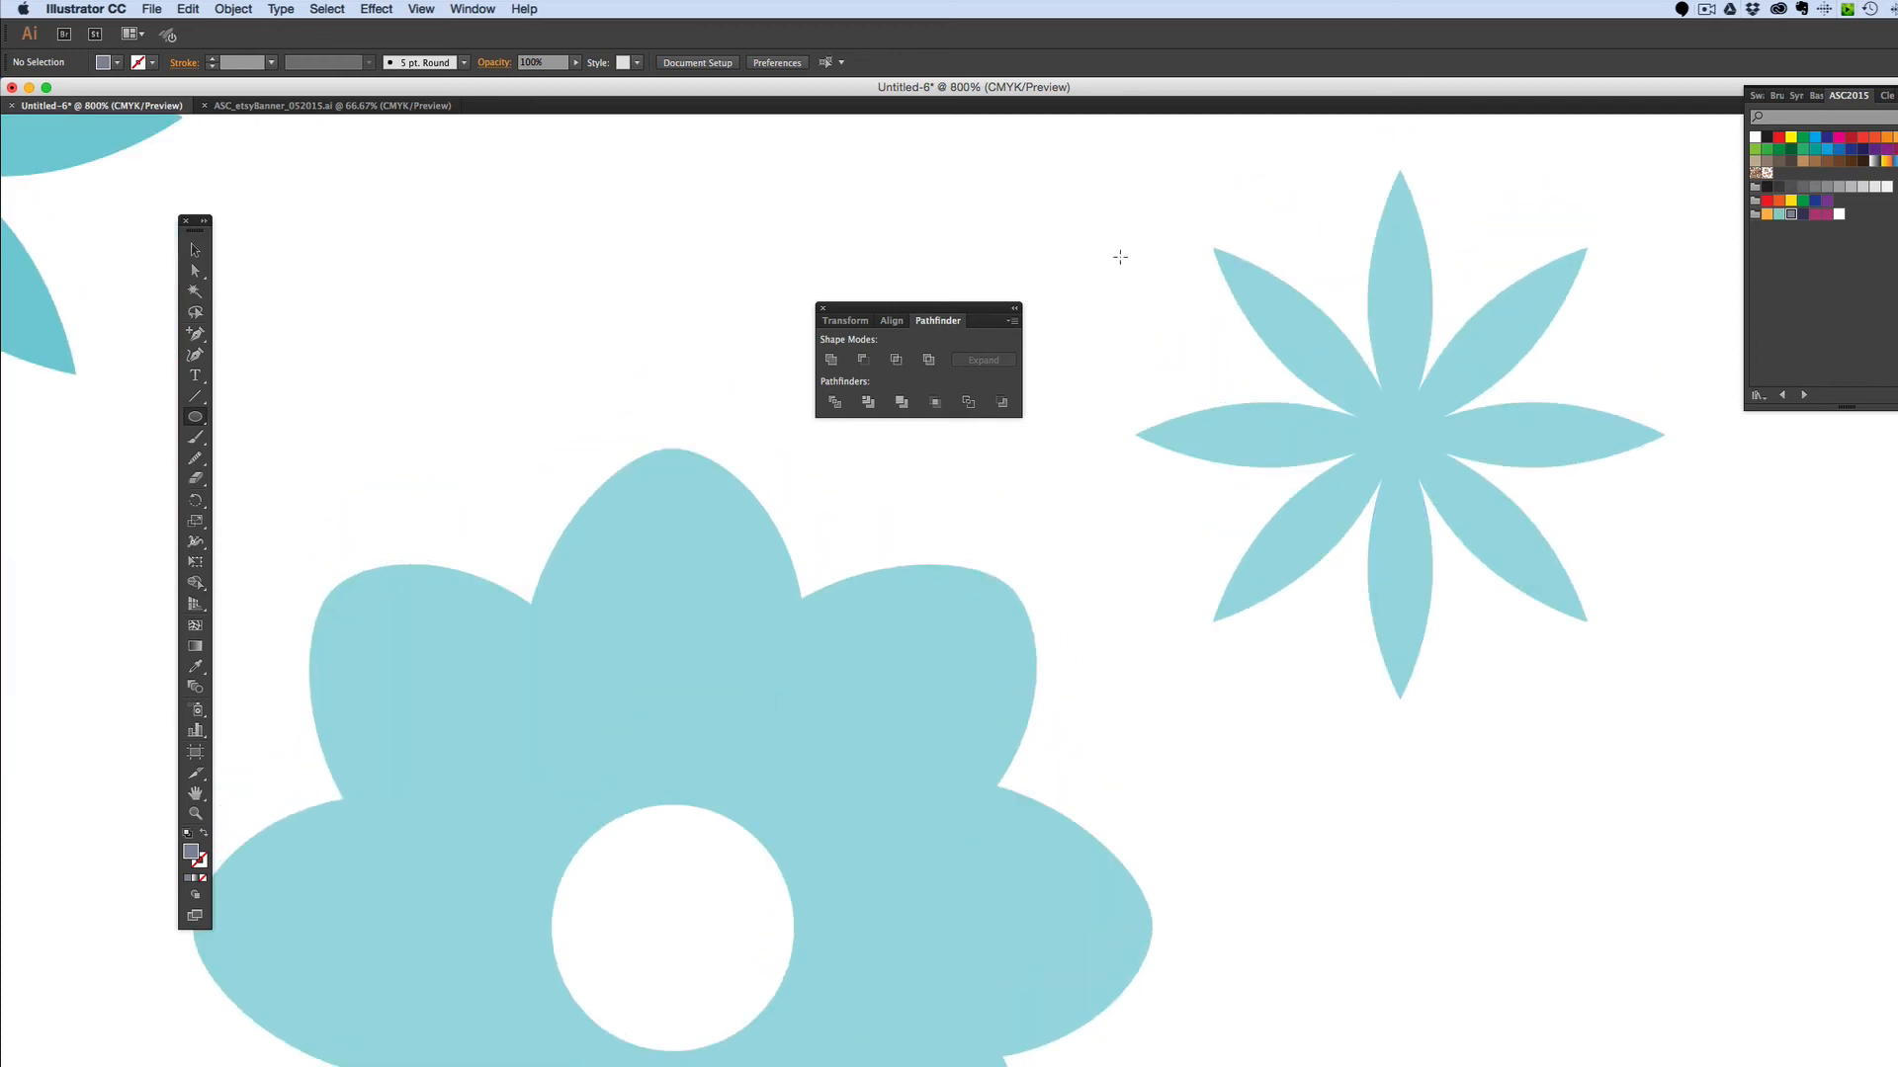
pyautogui.moveTo(1093, 241); pyautogui.dragTo(1387, 426)
pyautogui.press('v')
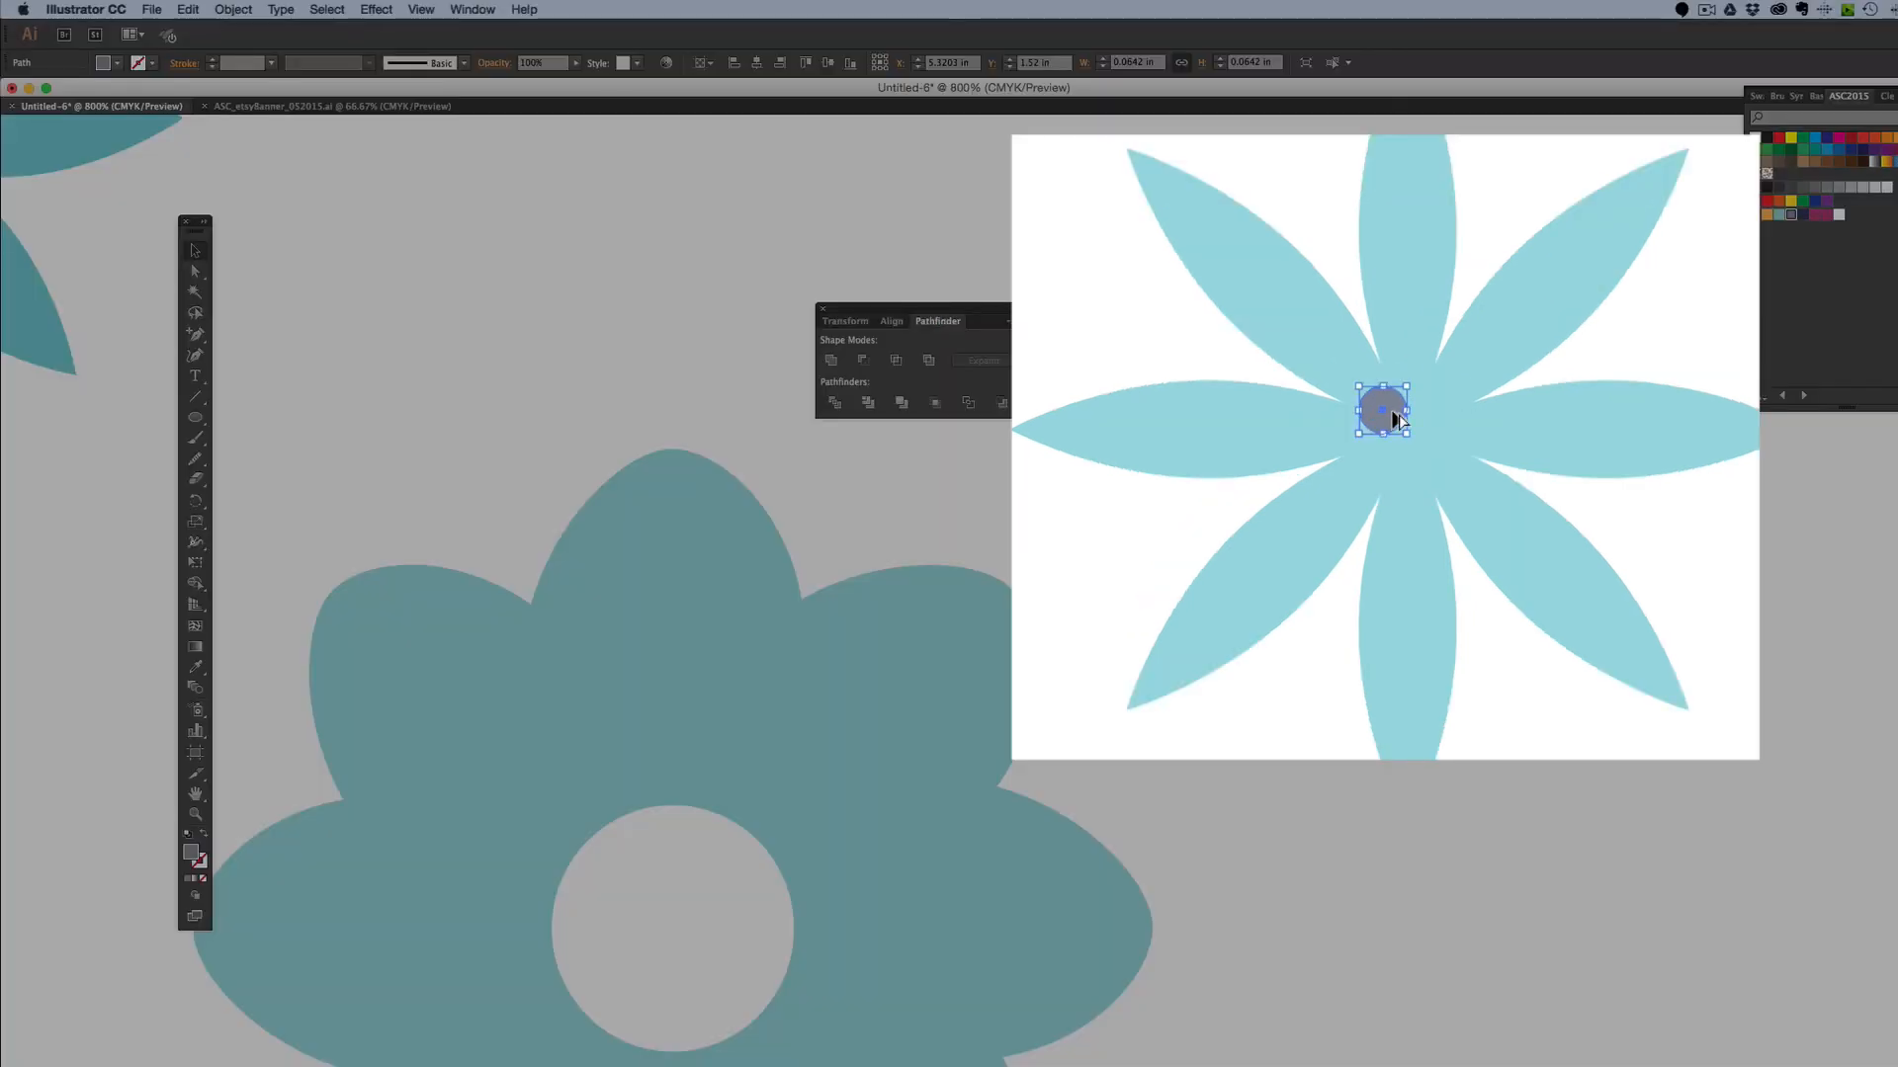
# - Copy the small grey circle twice to form a cluster of three at the flower's centre, and slightly enlarge the original circle
pyautogui.moveTo(1391, 411); pyautogui.dragTo(1455, 437)
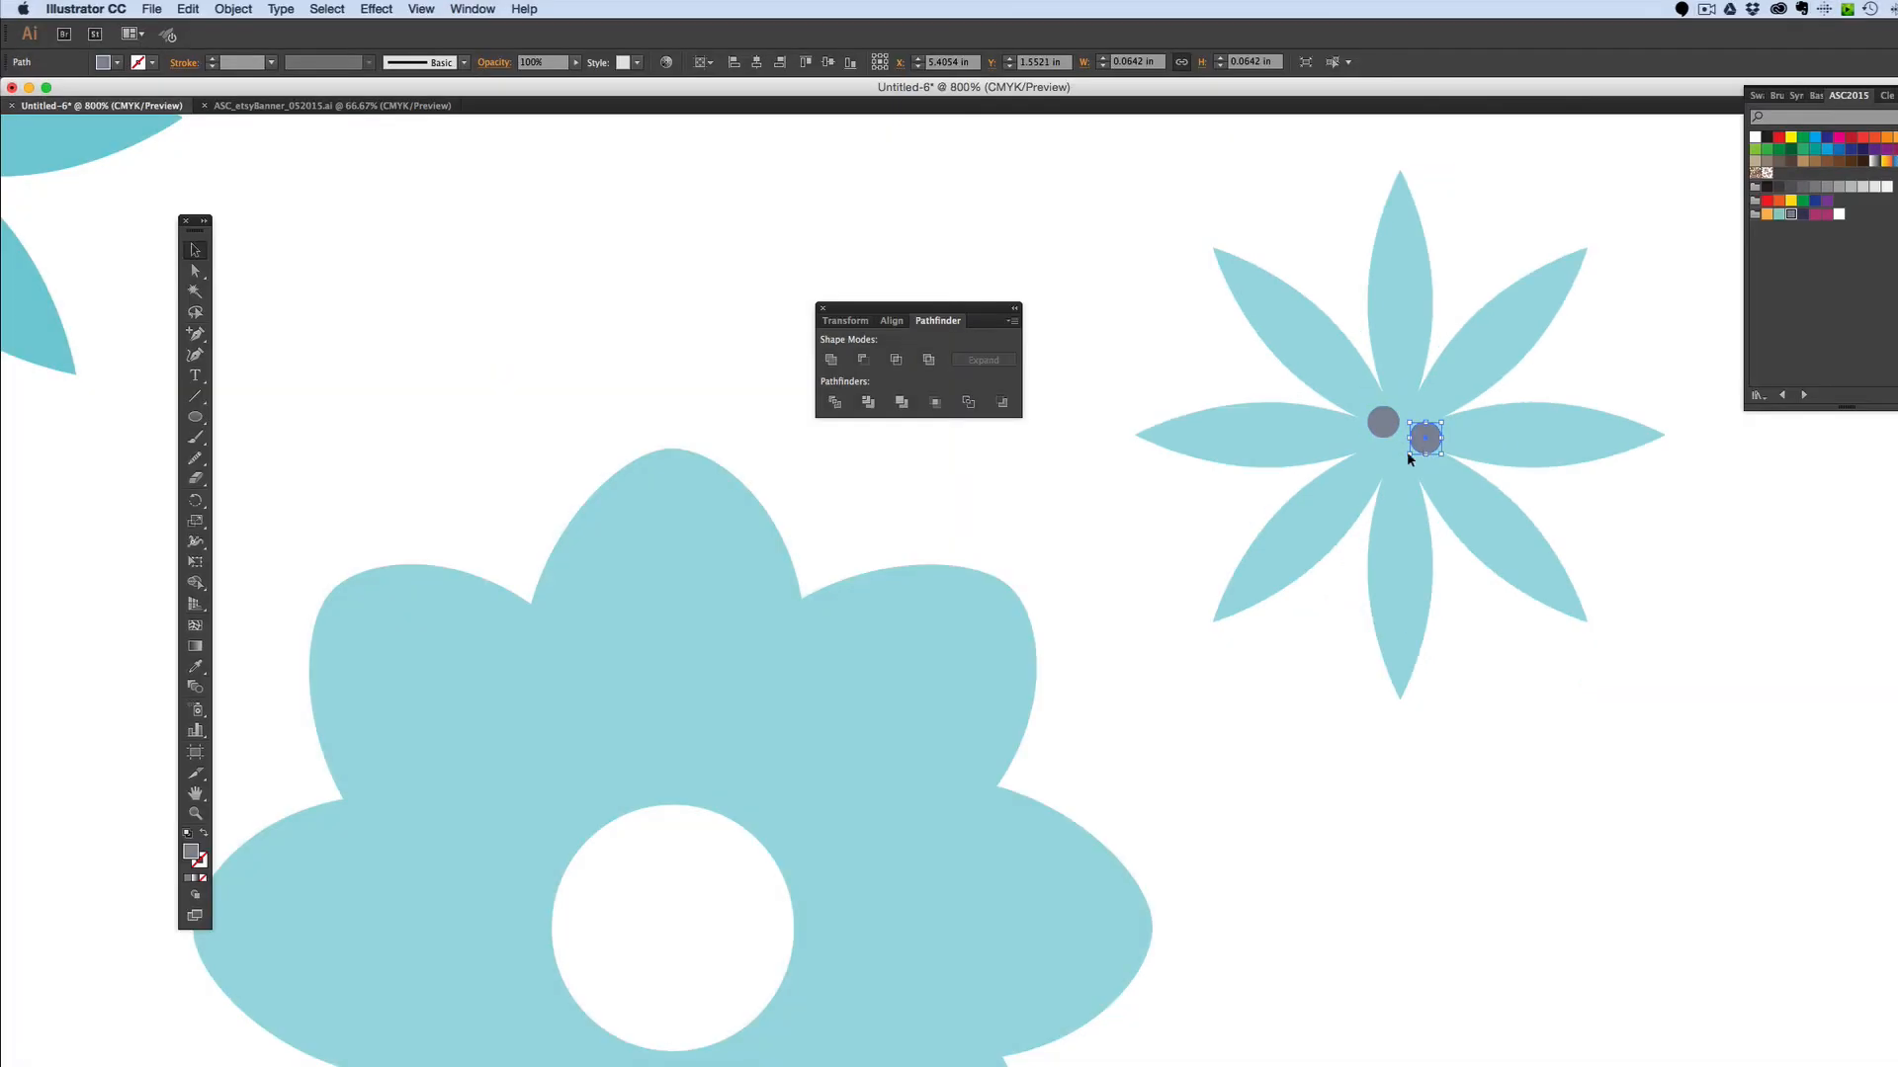
pyautogui.moveTo(1411, 460); pyautogui.dragTo(1370, 417)
pyautogui.press('super+equal')
pyautogui.click(1427, 438)
pyautogui.click(1709, 520)
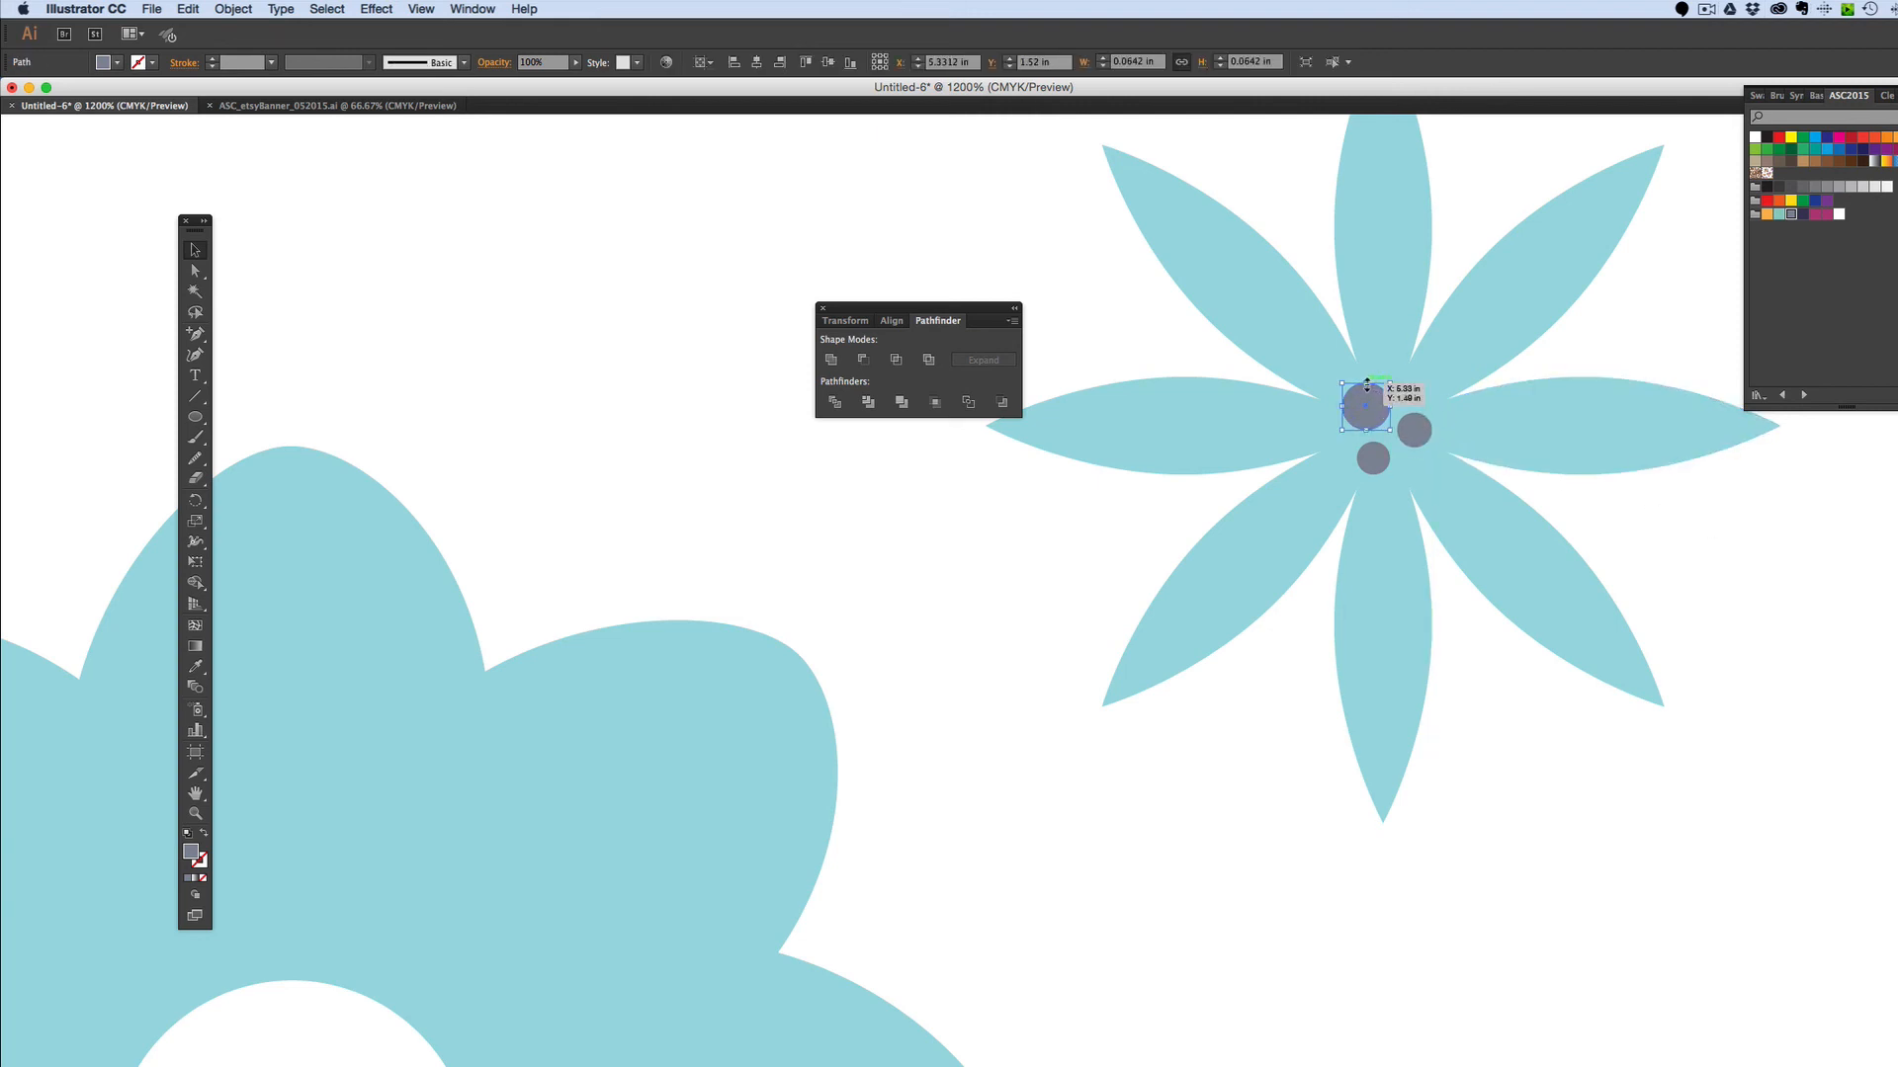
pyautogui.click(1156, 332)
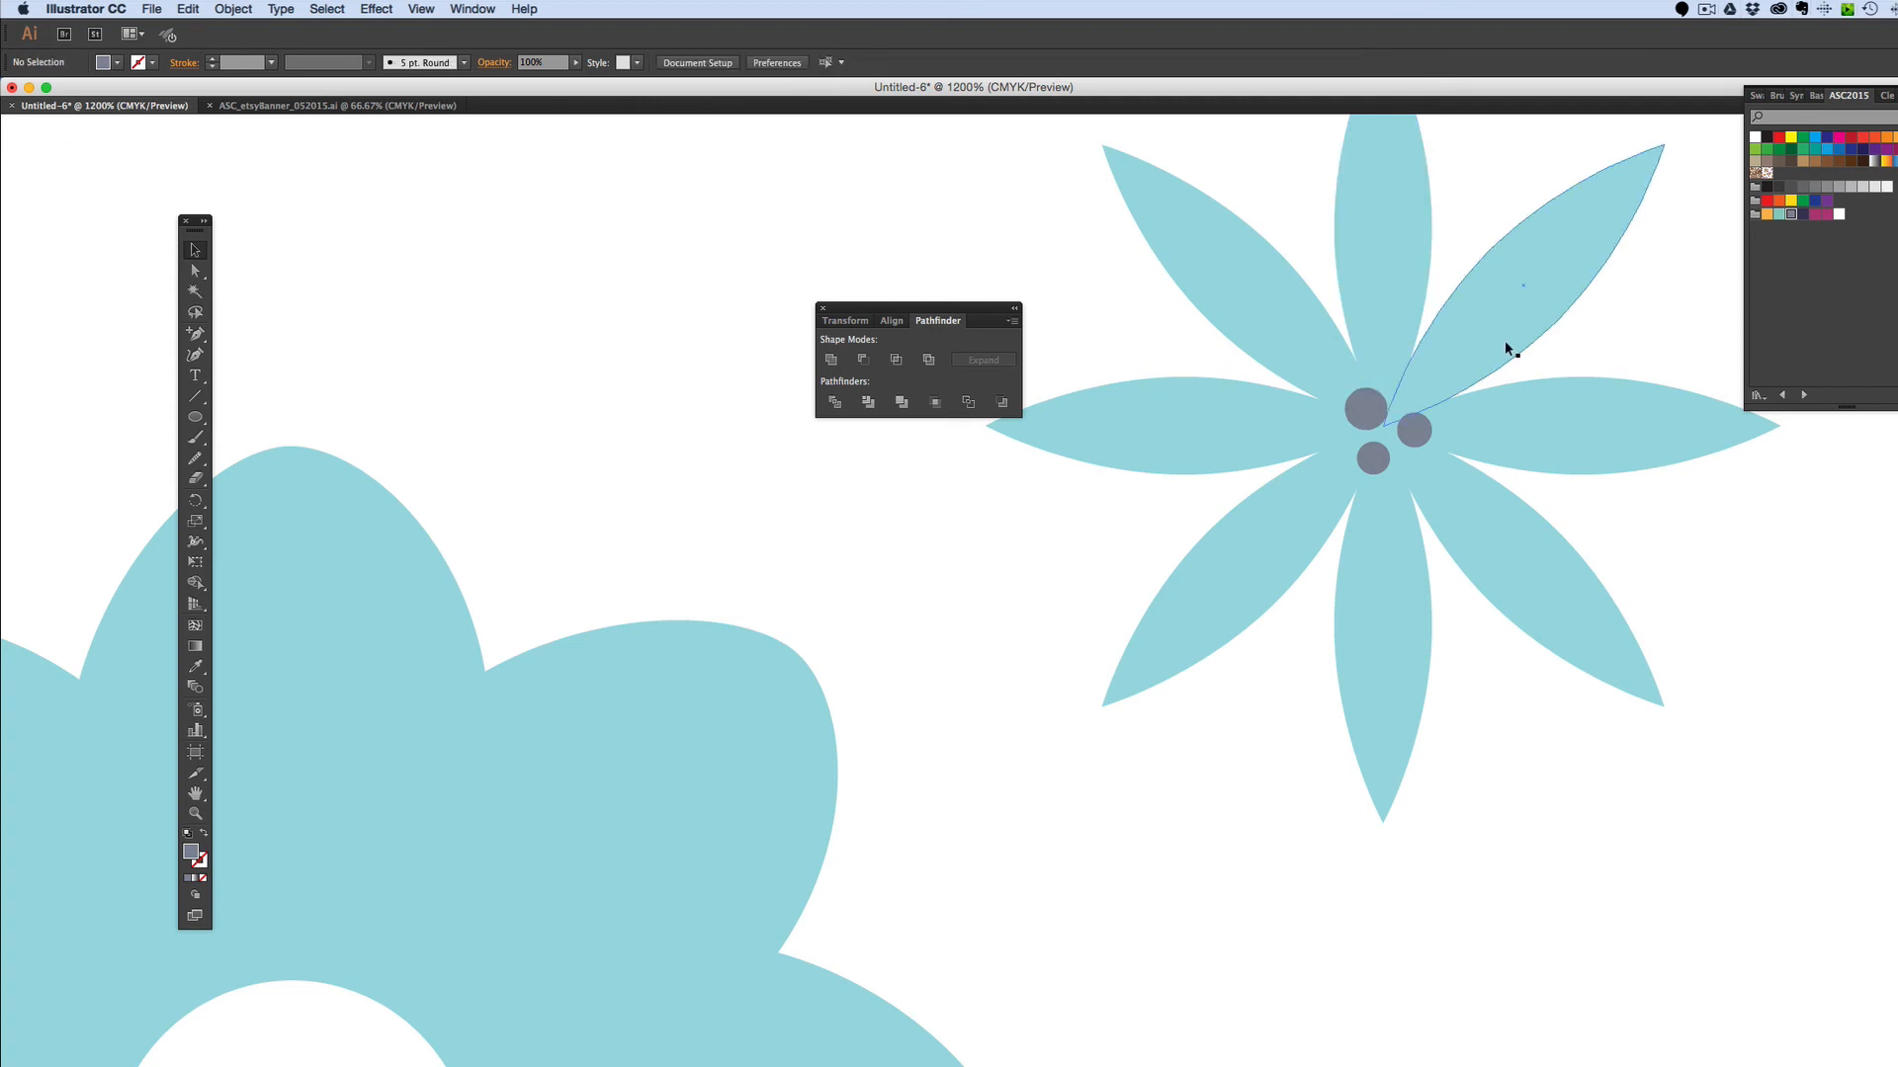
# - Select the eight pointed petals without the three centre circles and fill them with the plum swatch
pyautogui.press('super+minus')
pyautogui.press('super+minus')
pyautogui.press('super+minus')
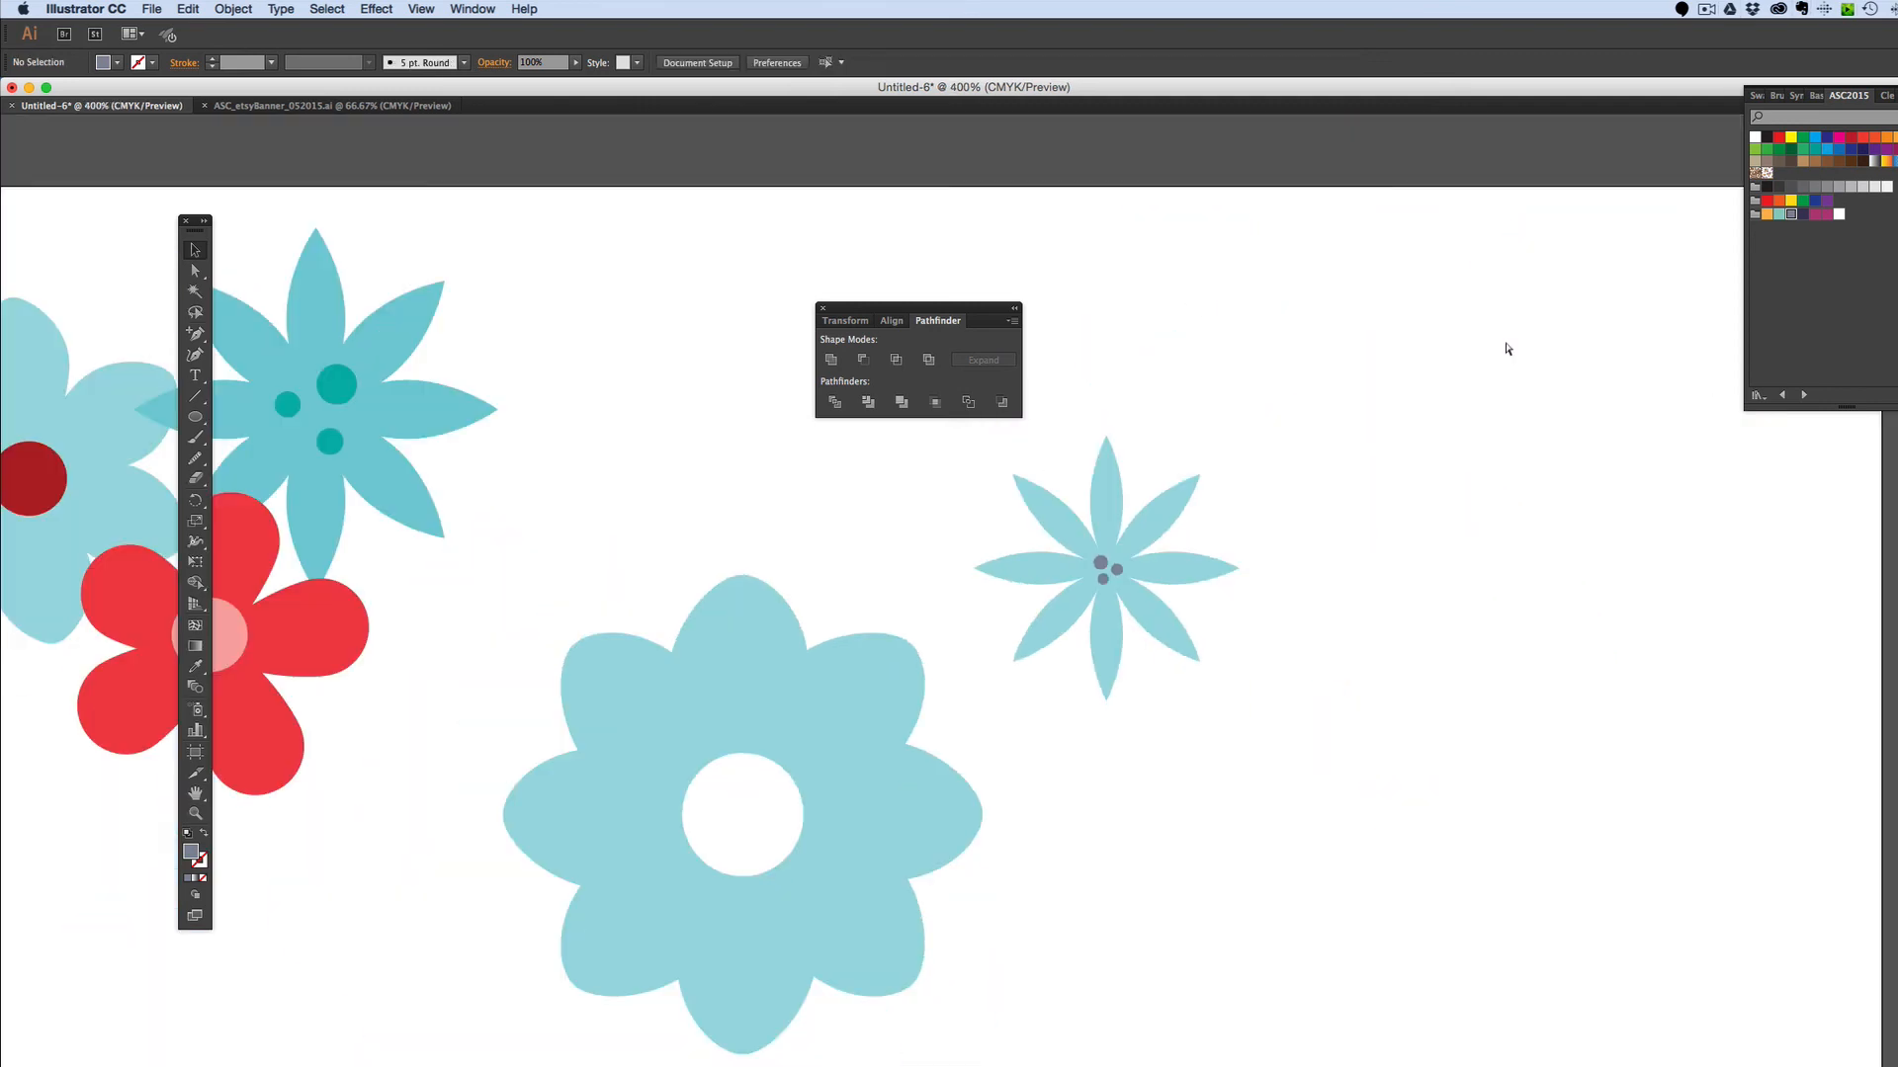
pyautogui.press('super+minus')
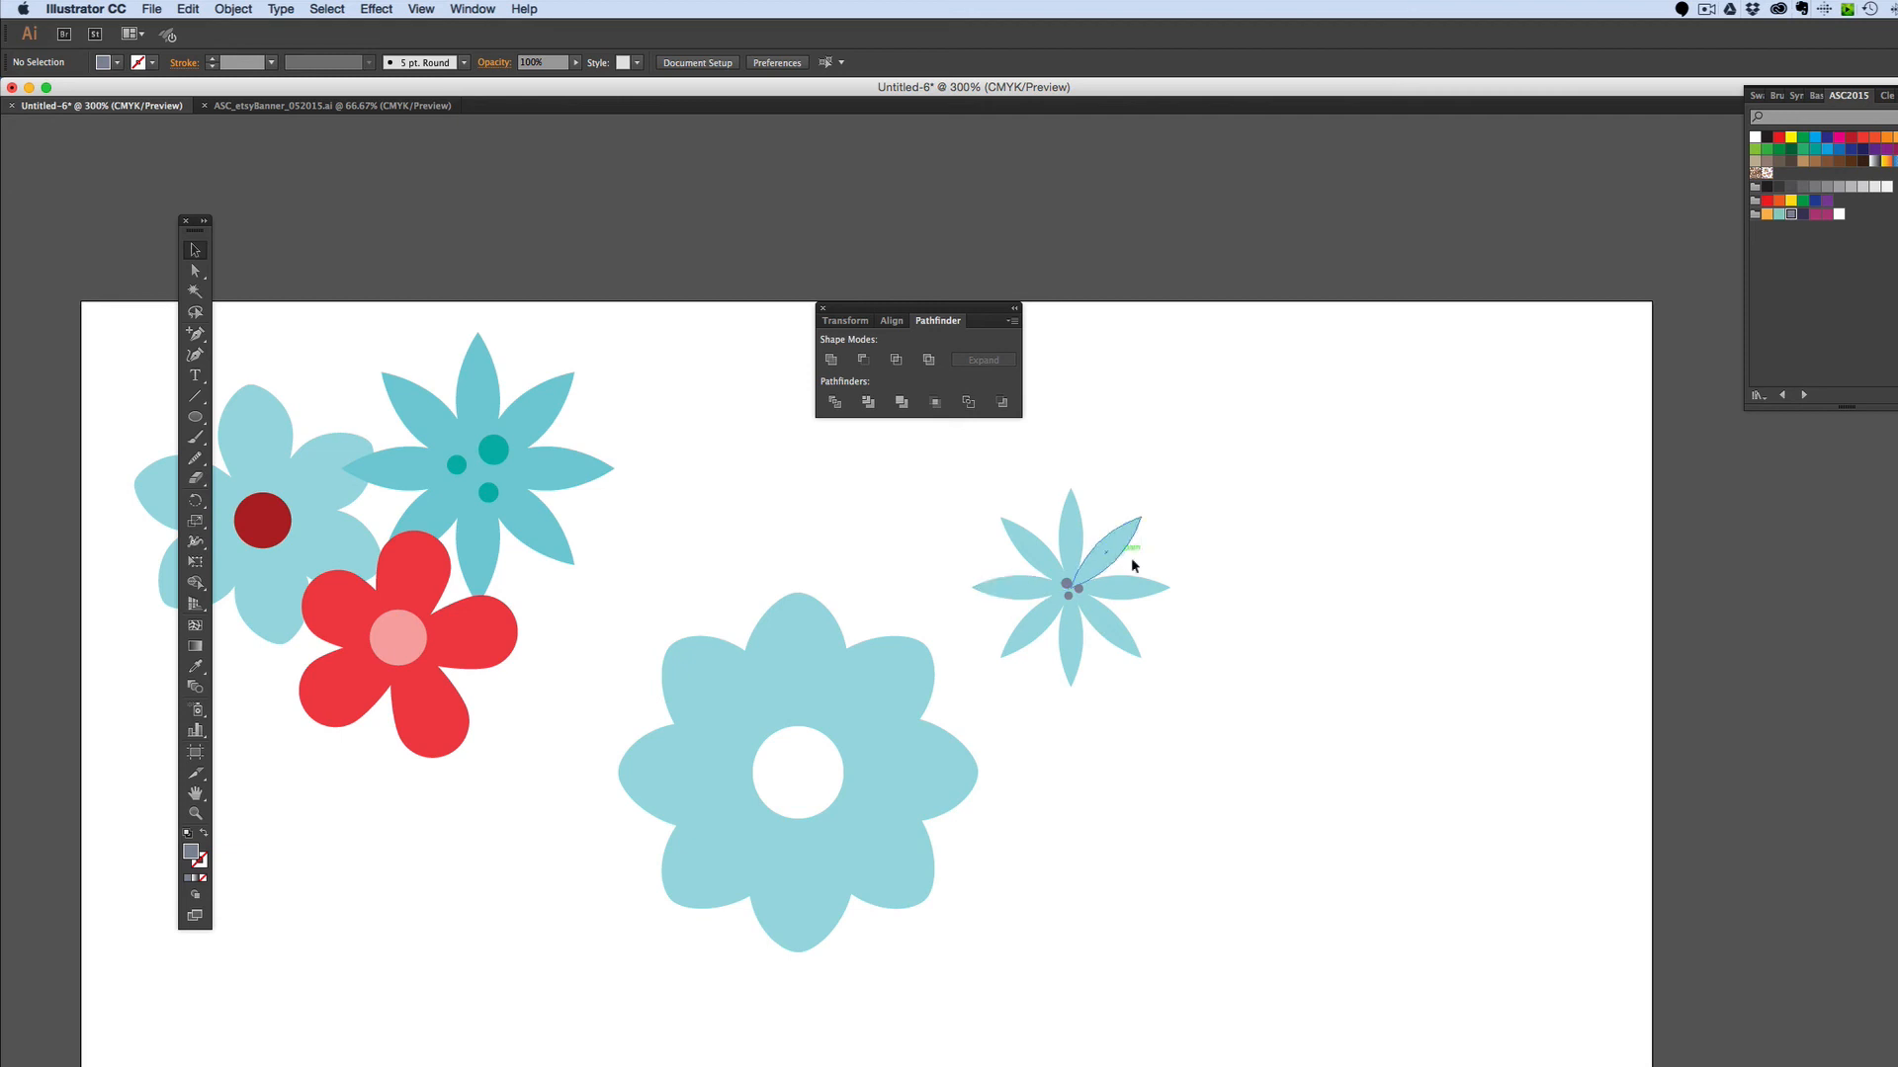
pyautogui.moveTo(988, 478); pyautogui.dragTo(1257, 696)
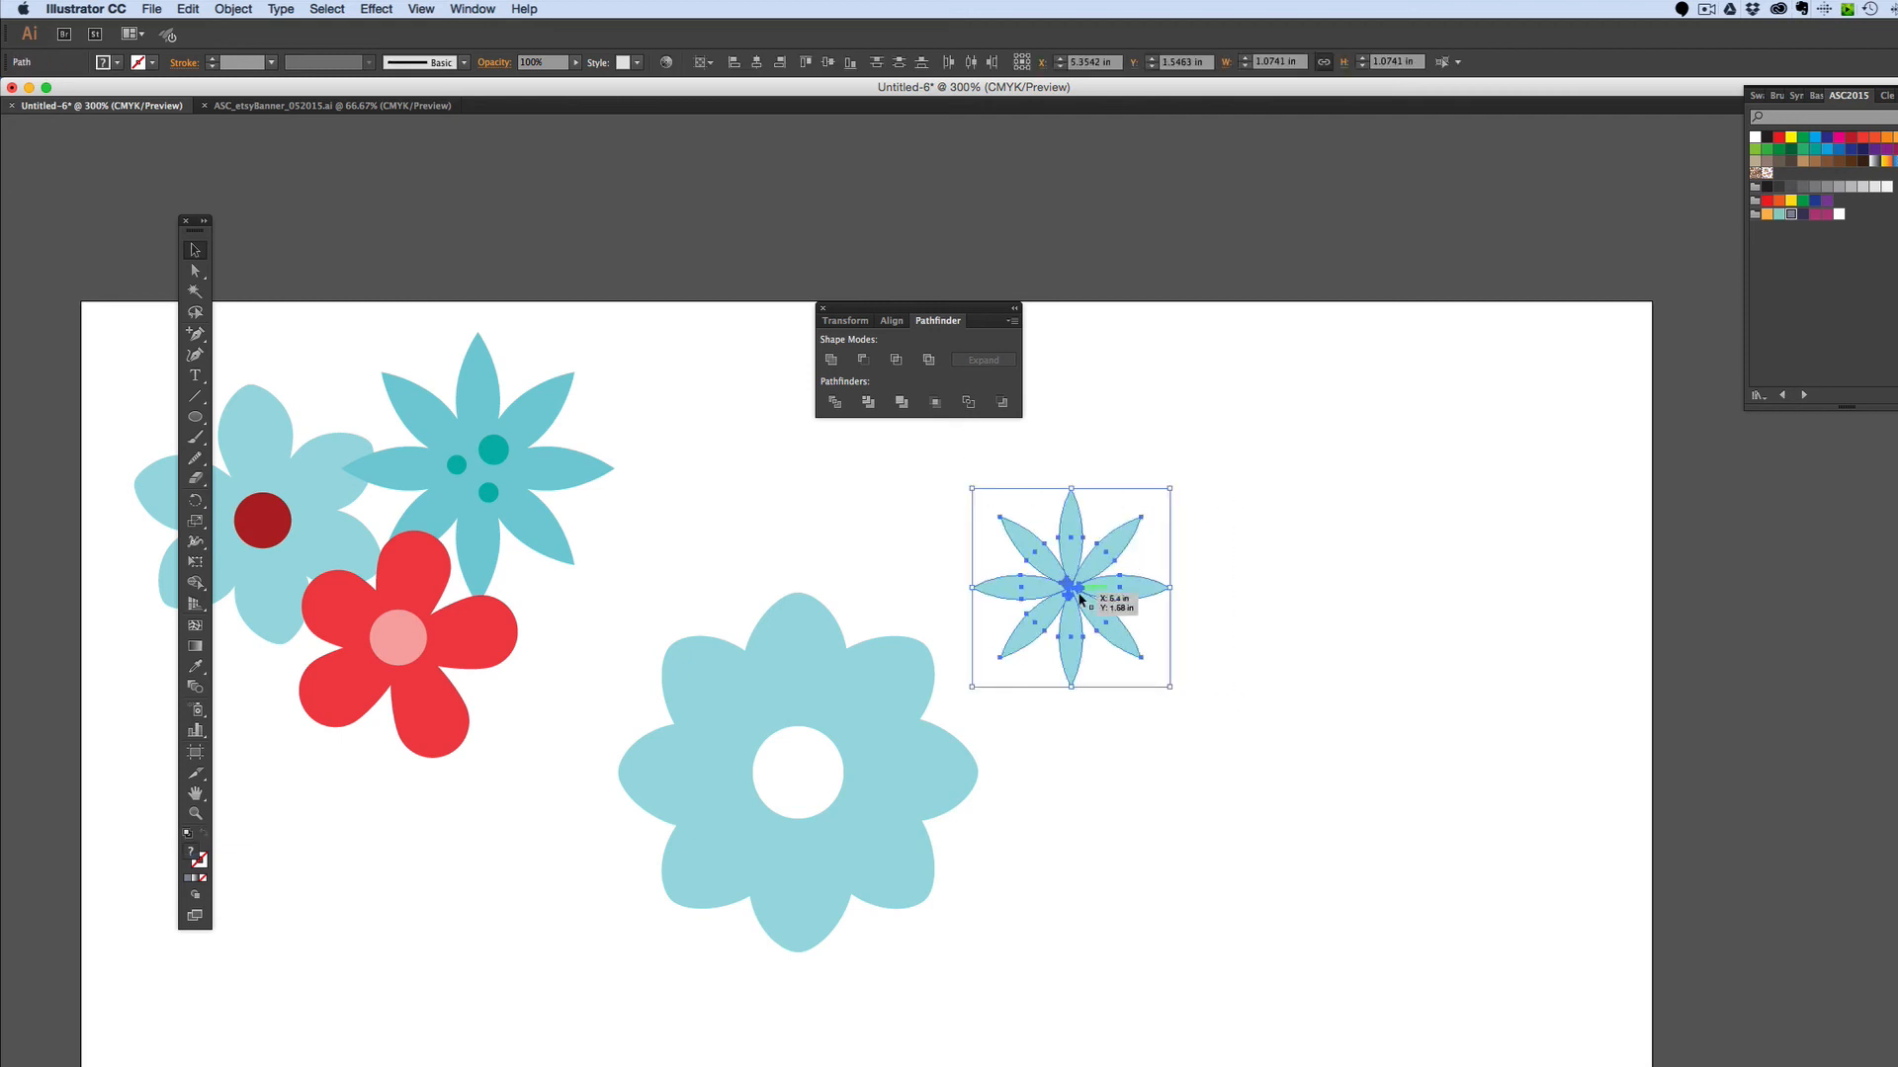
pyautogui.click(1240, 587)
pyautogui.moveTo(982, 481); pyautogui.dragTo(1177, 664)
pyautogui.keyDown('shift'); pyautogui.click(1069, 596); pyautogui.keyUp('shift')
pyautogui.click(1827, 214)
pyautogui.click(1461, 534)
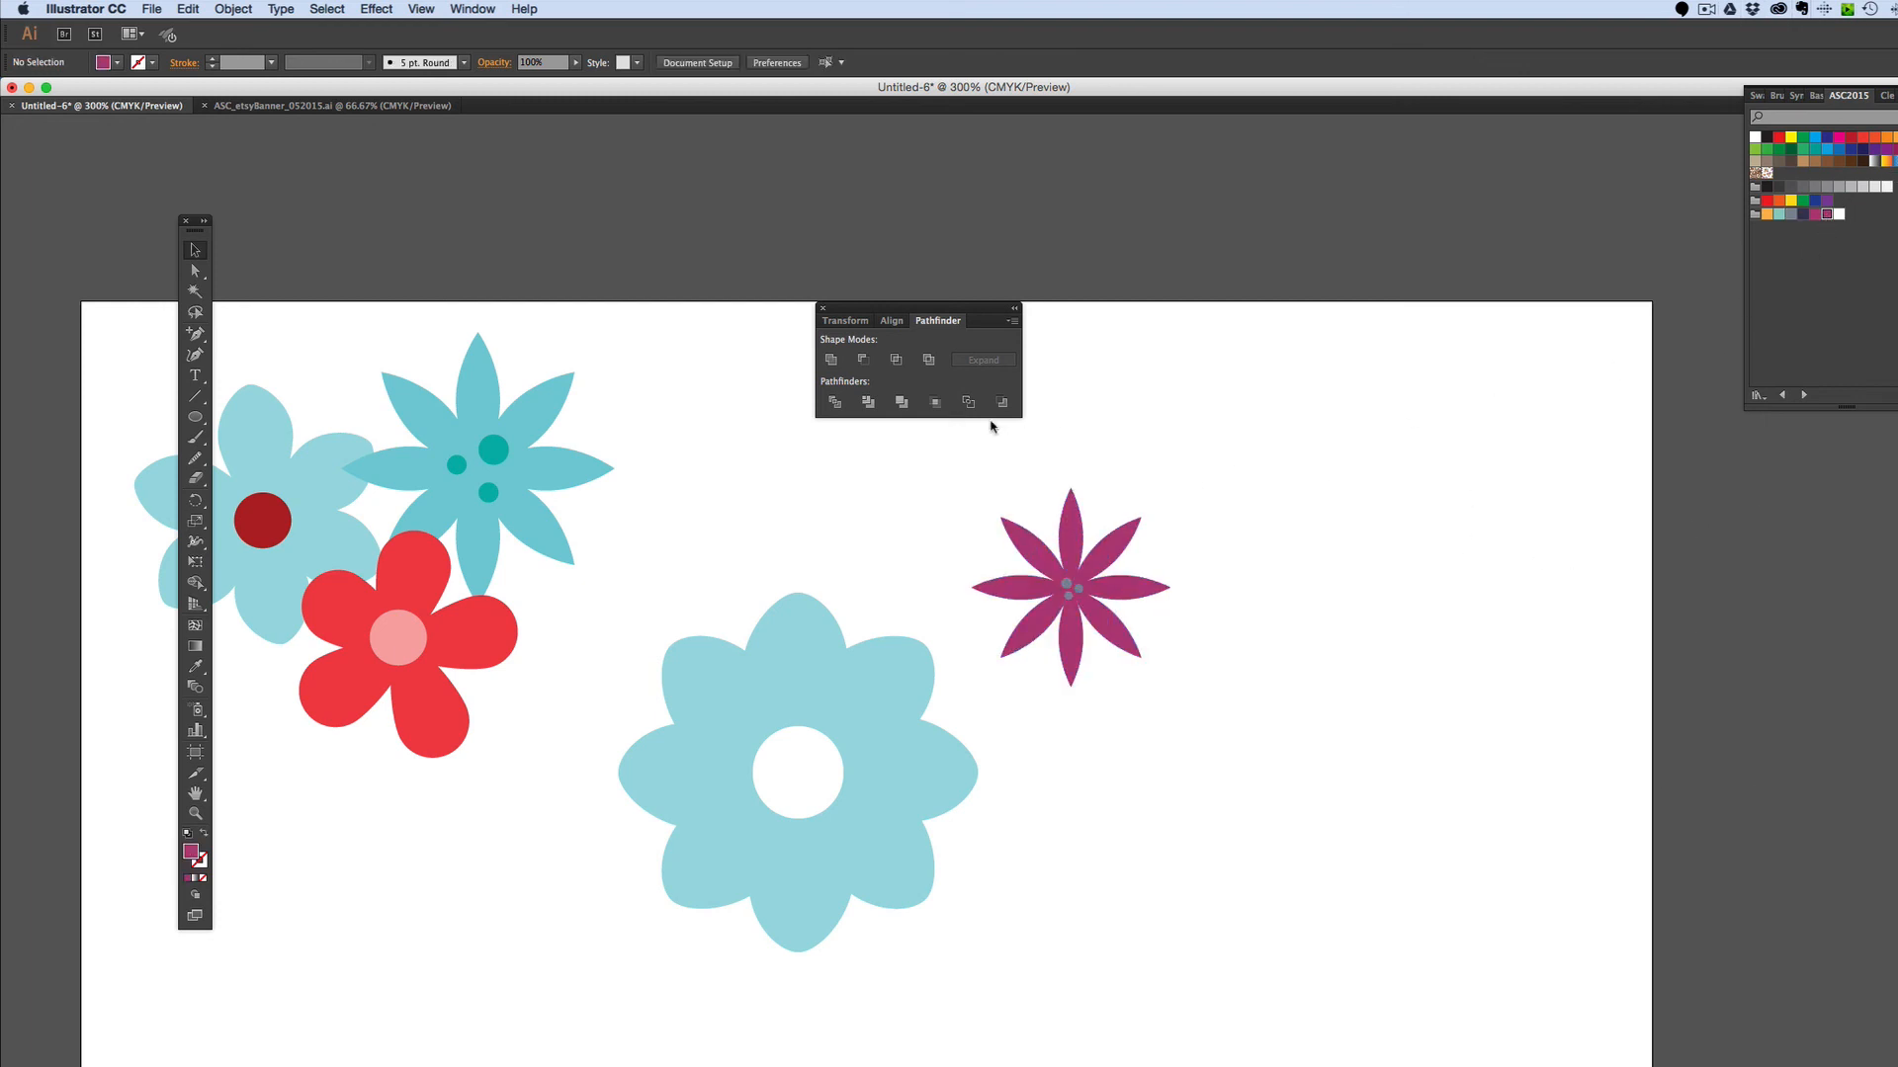
# - Enlarge the whole plum flower to about 1.61 in across and move it over the lower-left edge of the large blue flower
pyautogui.moveTo(974, 500); pyautogui.dragTo(1275, 593)
pyautogui.moveTo(1206, 647); pyautogui.dragTo(734, 828)
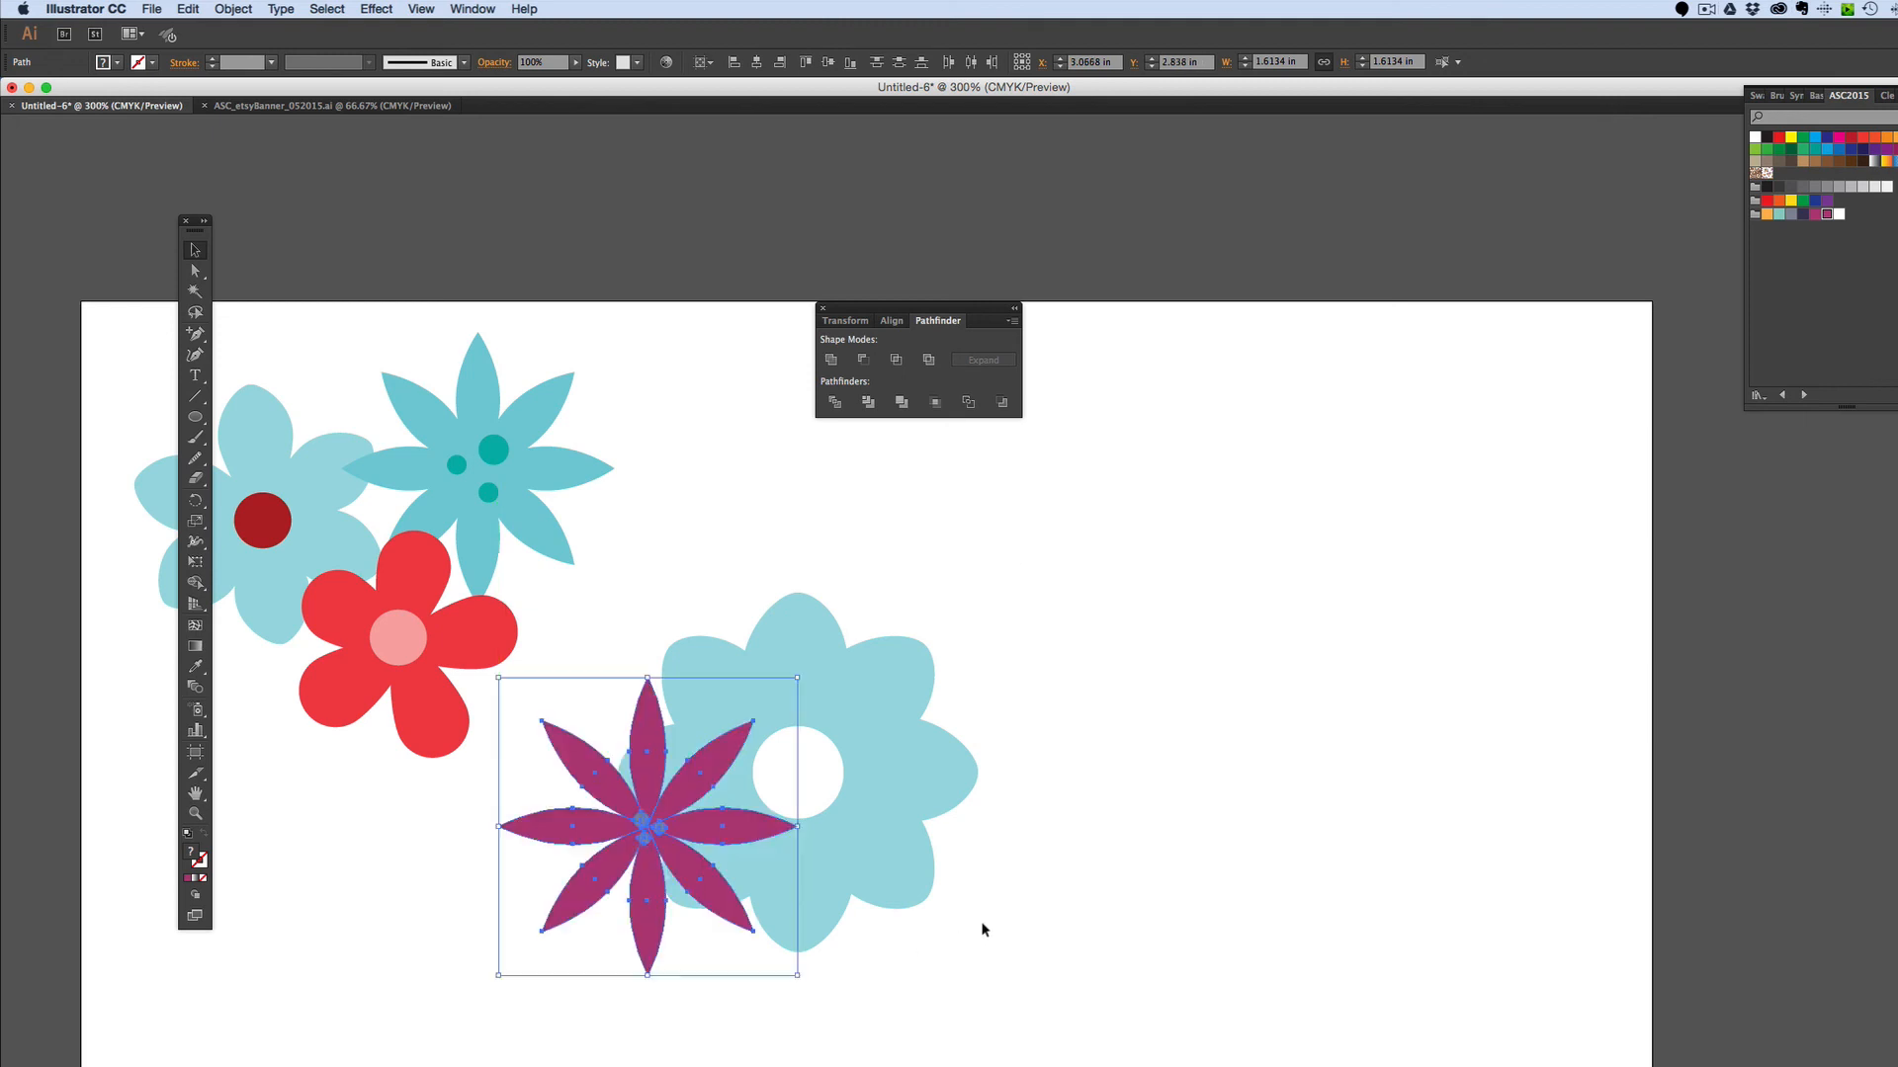
pyautogui.click(1059, 932)
# - Select the three small circles at the plum flower's centre and fill them with white
pyautogui.hscroll(-3, 1076, 928)
pyautogui.scroll(-3, 1072, 922)
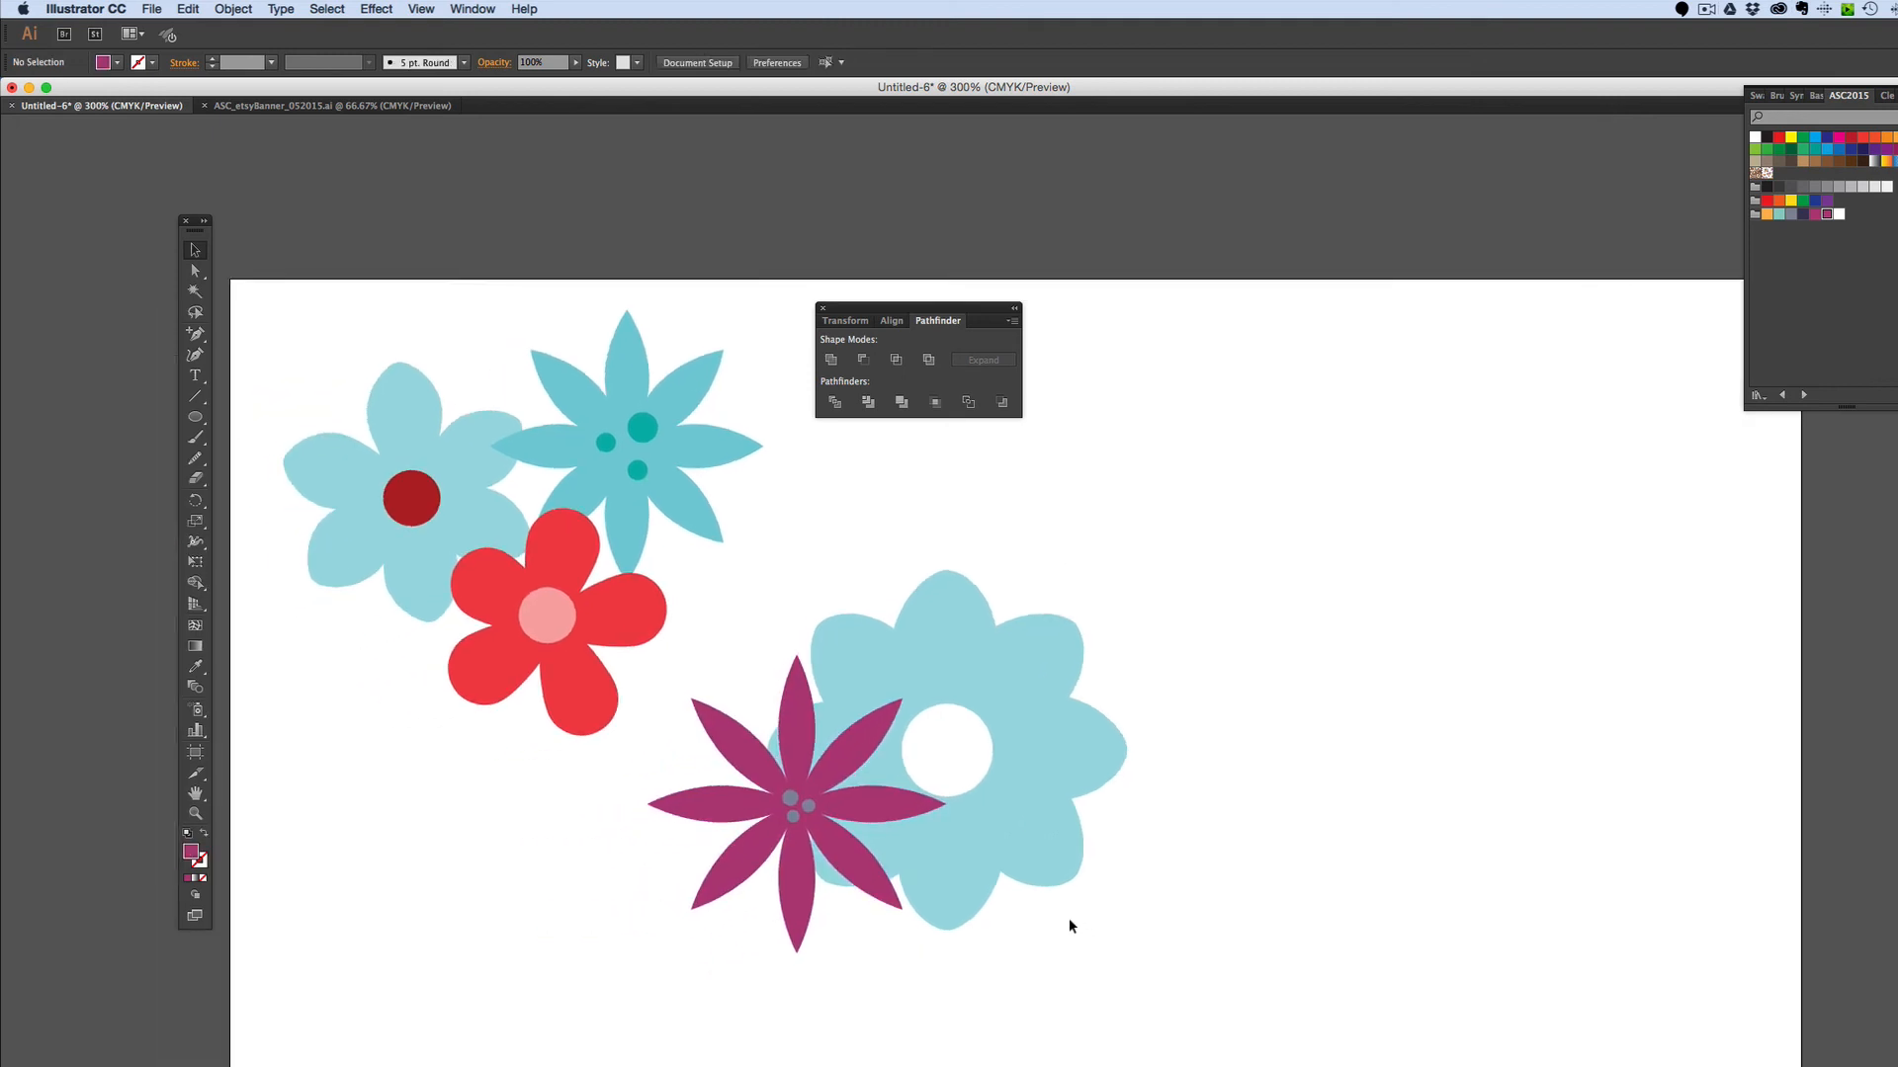
pyautogui.click(806, 694)
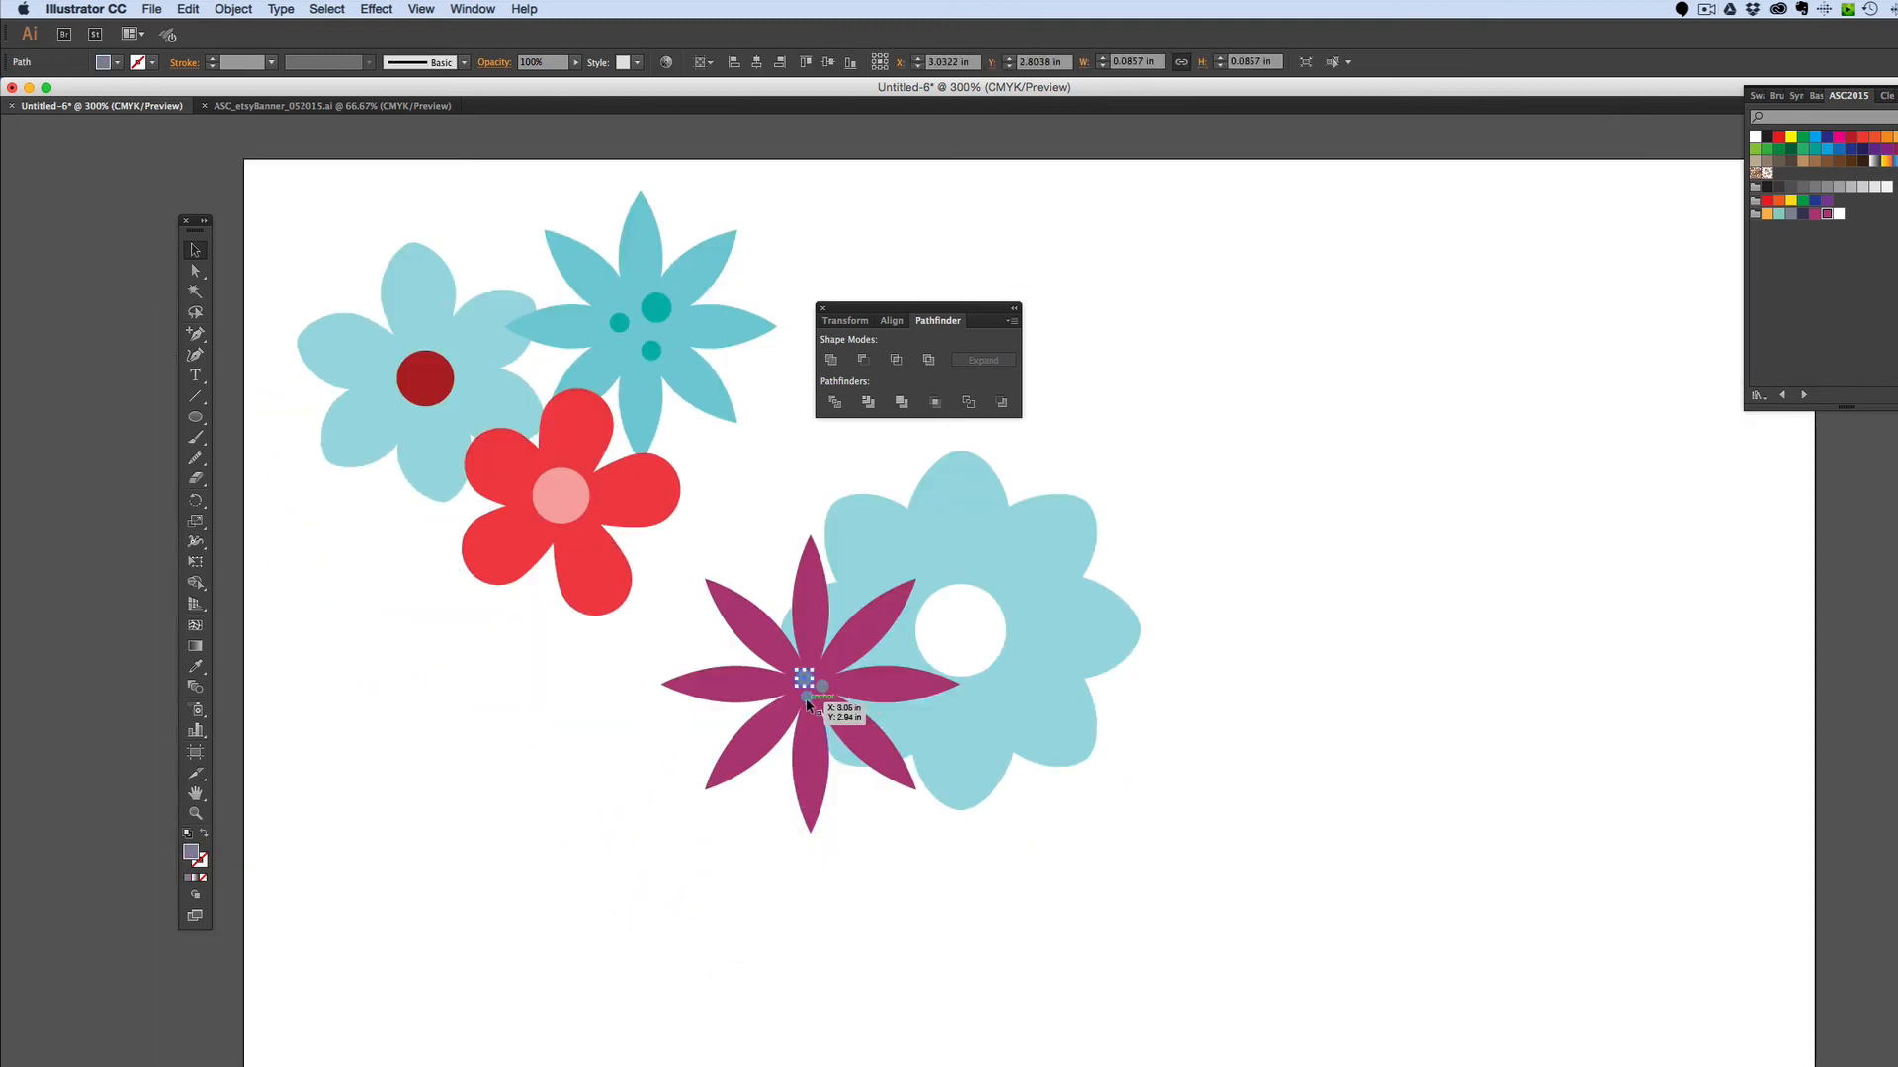
pyautogui.click(822, 687)
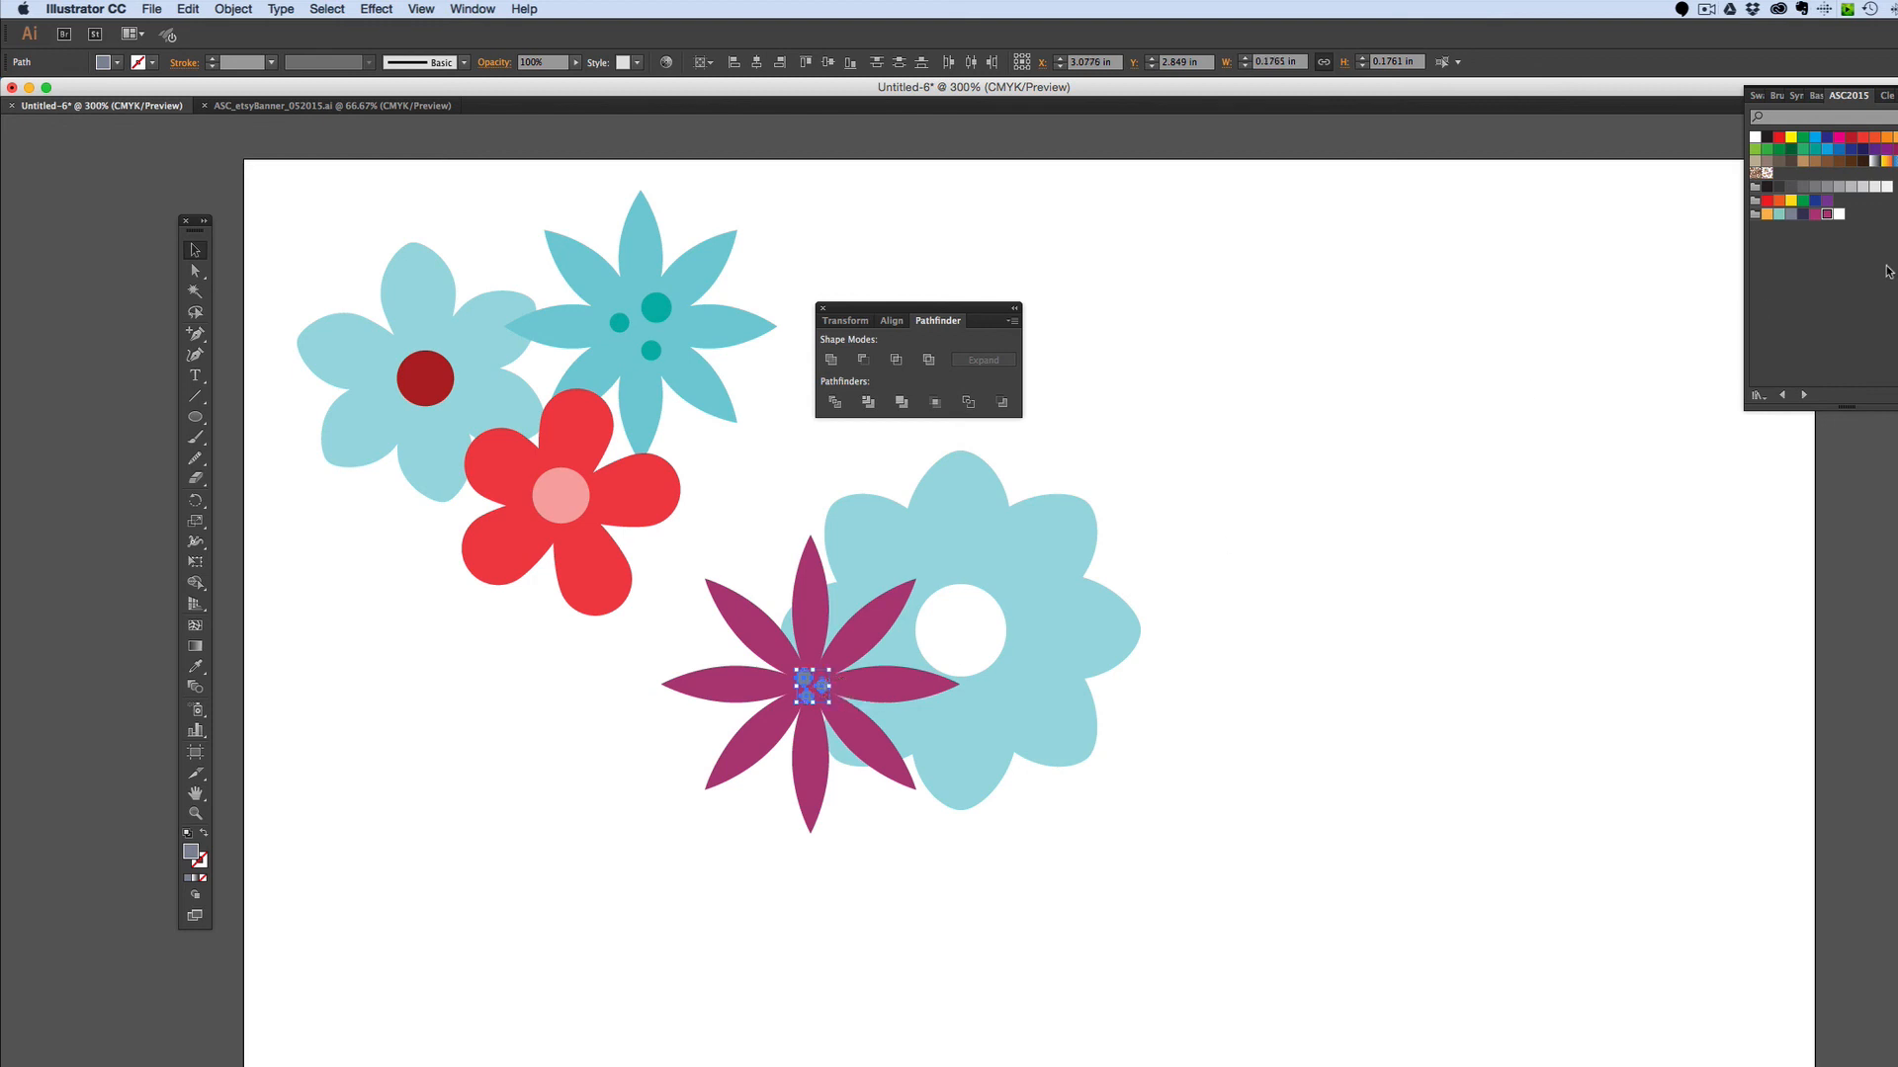
pyautogui.click(1838, 214)
pyautogui.click(1548, 529)
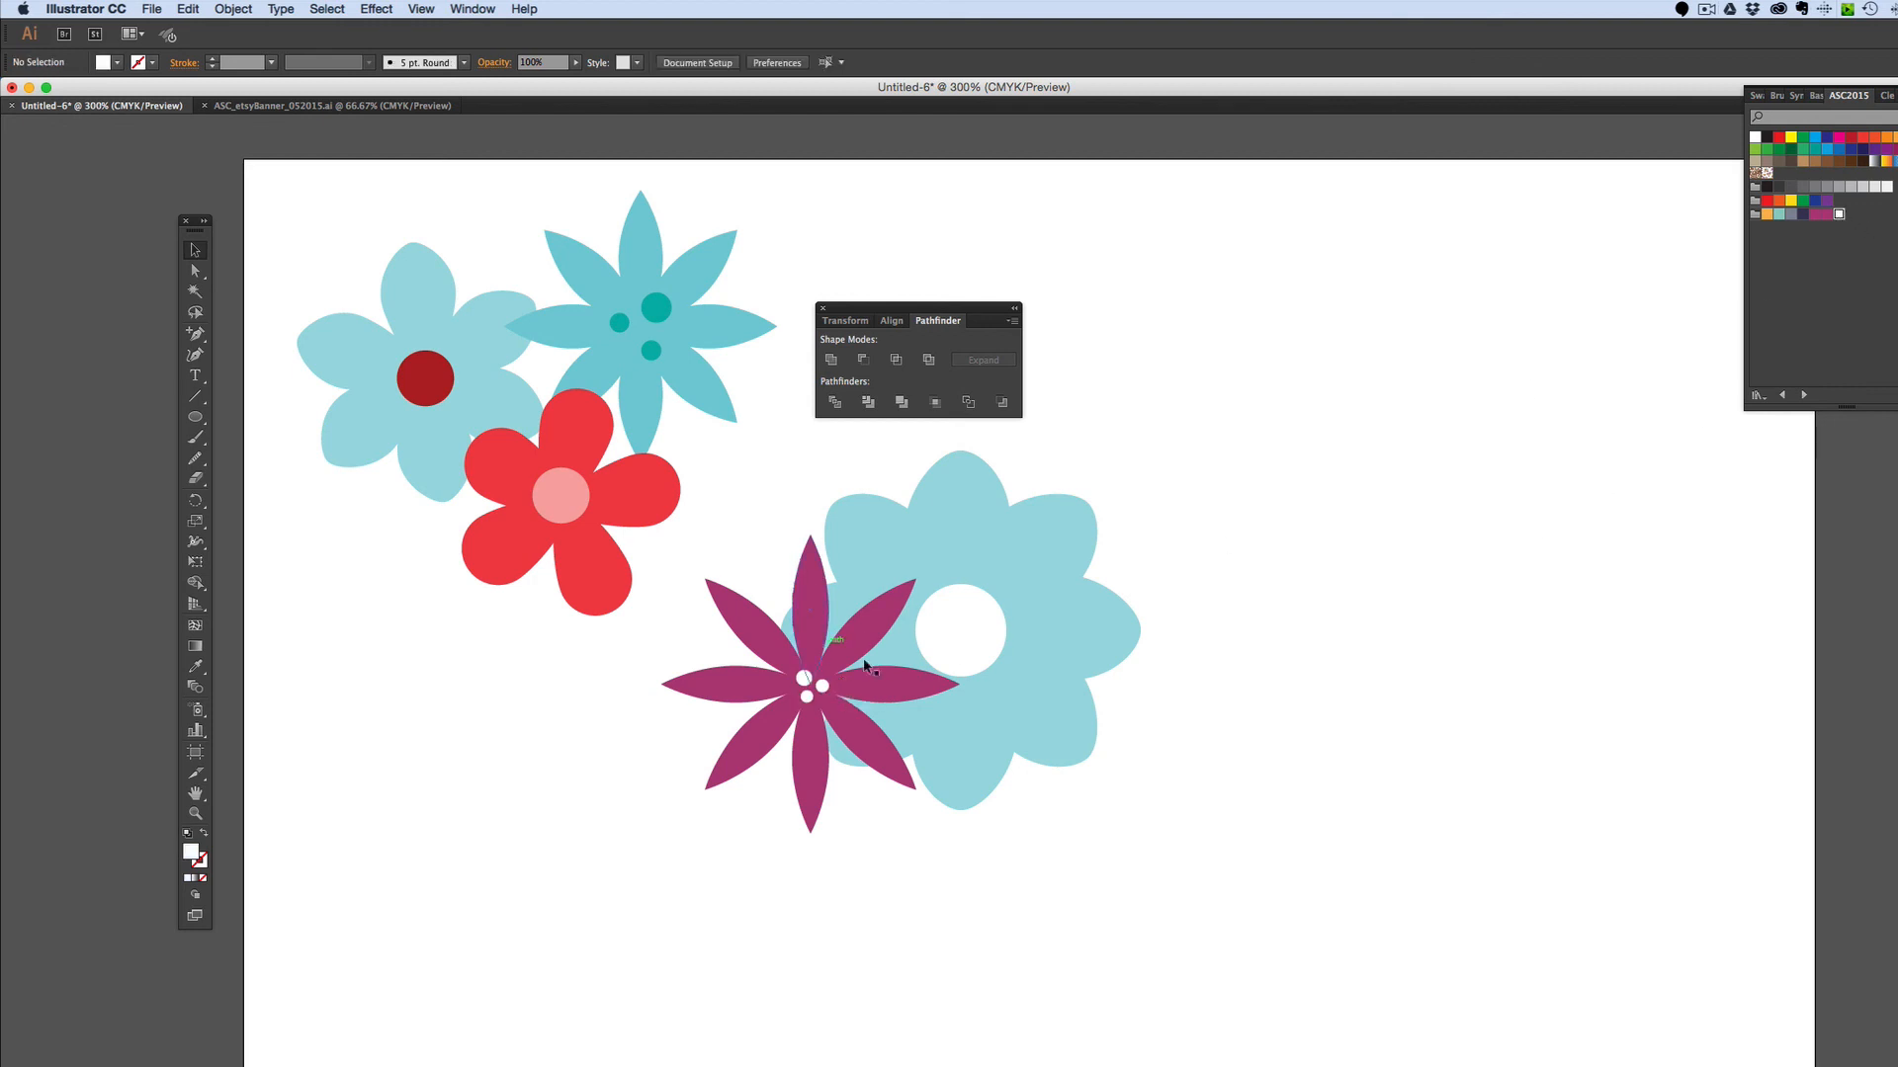
# - Select the plum flower and the large blue flower together and scale them down proportionally to about three quarters of their size
pyautogui.moveTo(773, 476); pyautogui.dragTo(1191, 788)
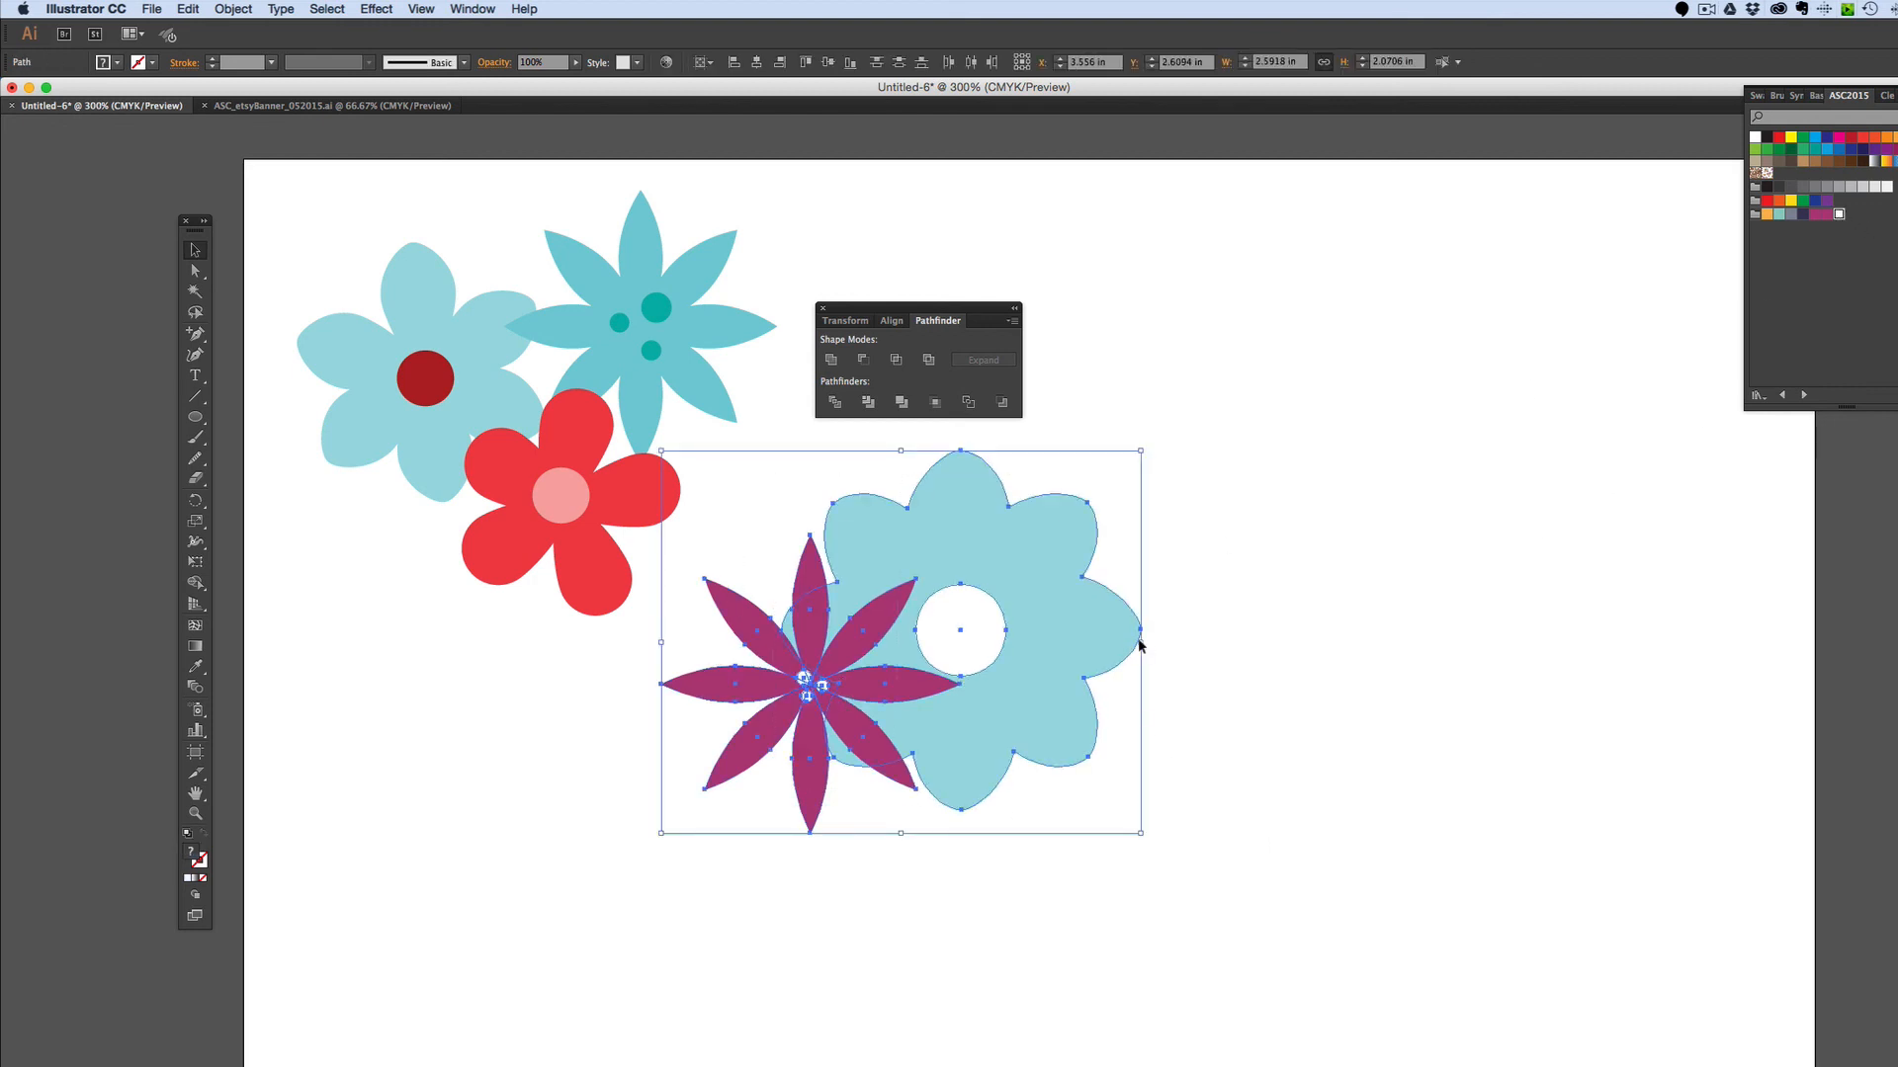
pyautogui.moveTo(1141, 644); pyautogui.dragTo(1022, 642)
pyautogui.click(1293, 761)
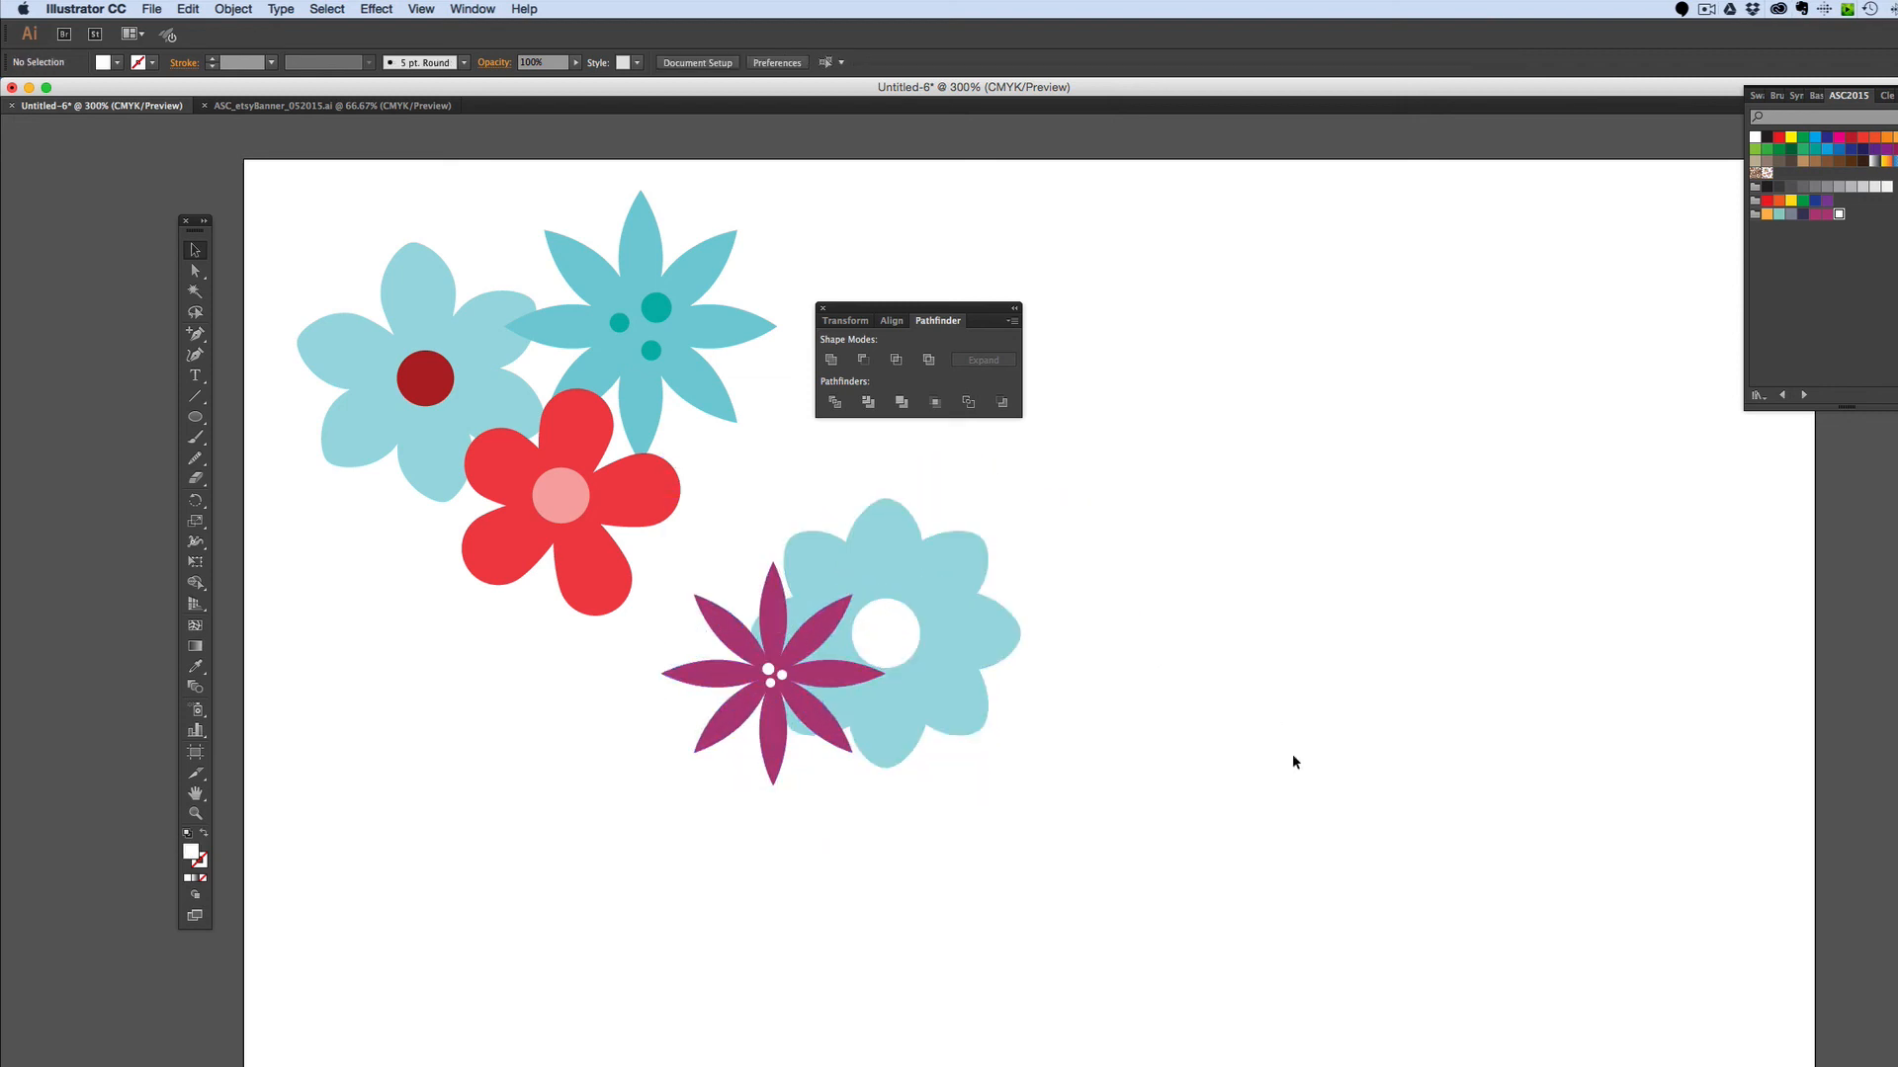
pyautogui.hscroll(-3, 1292, 762)
pyautogui.scroll(5, 1291, 762)
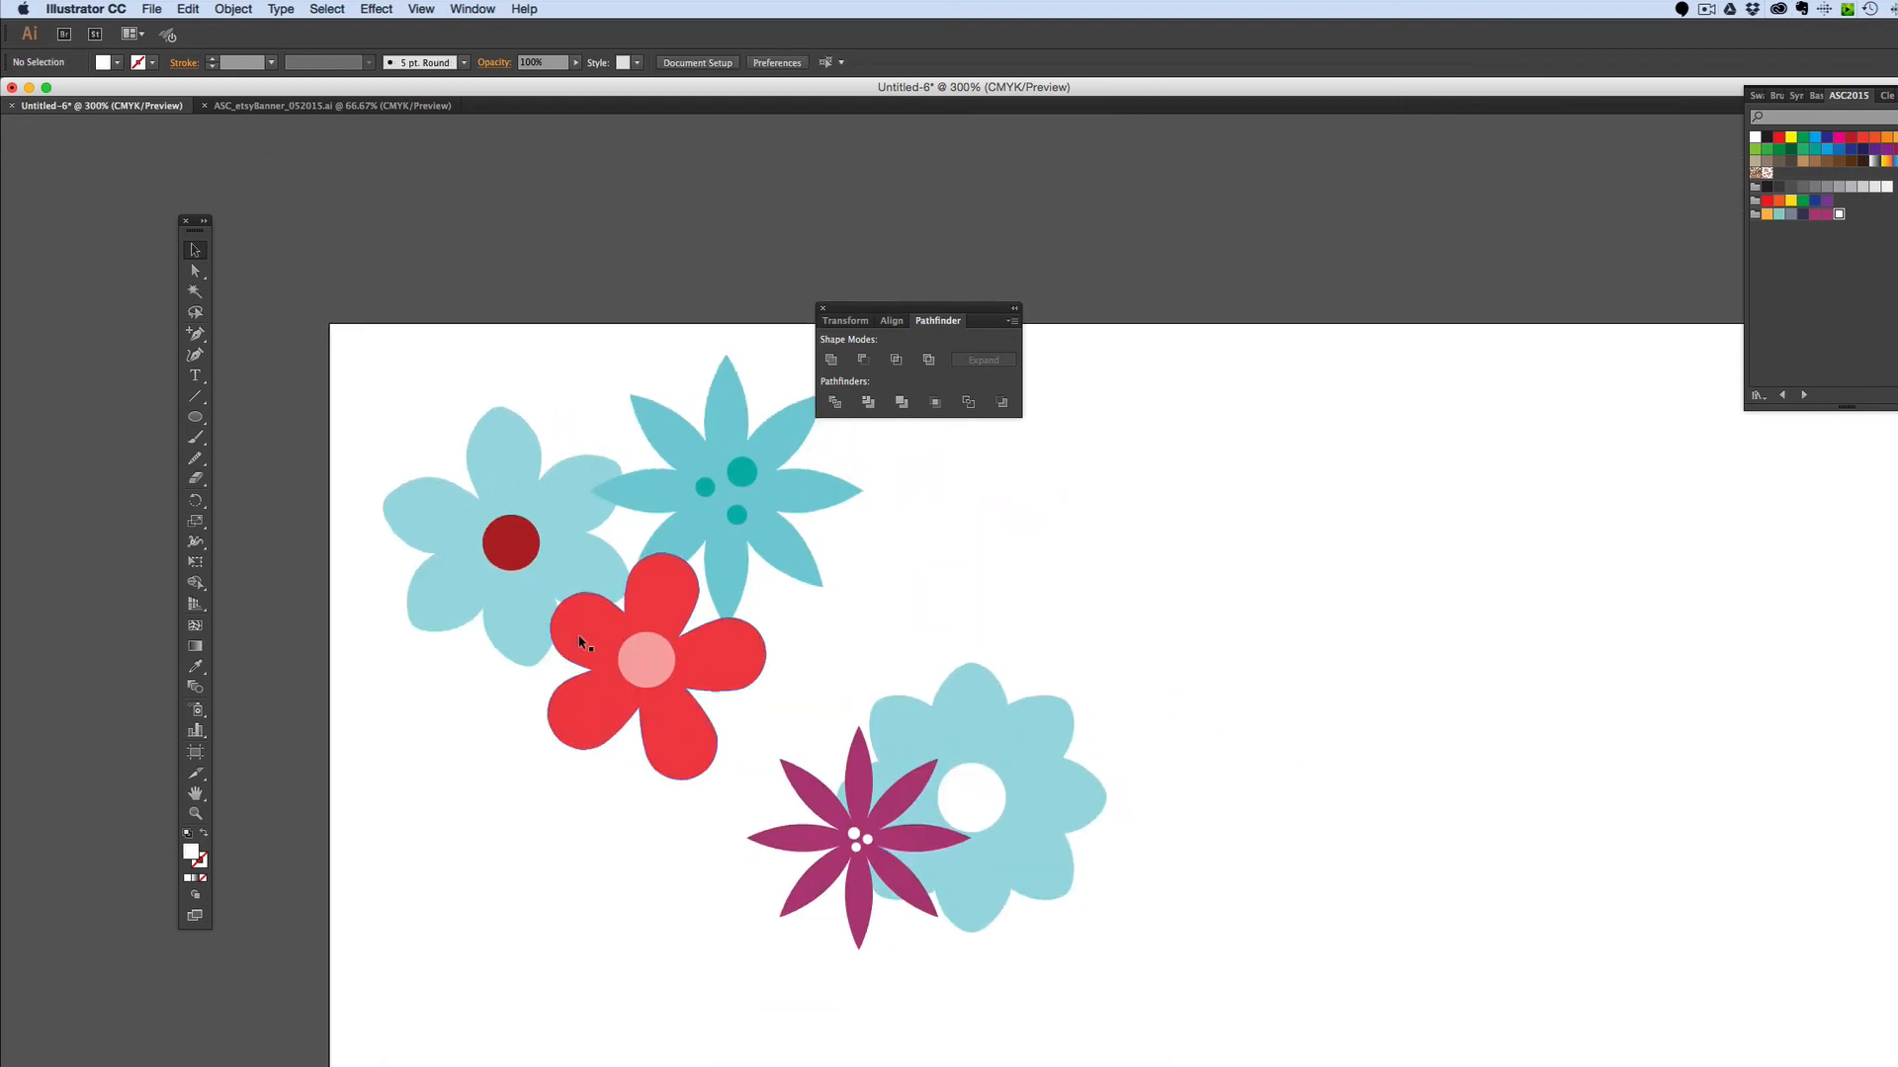